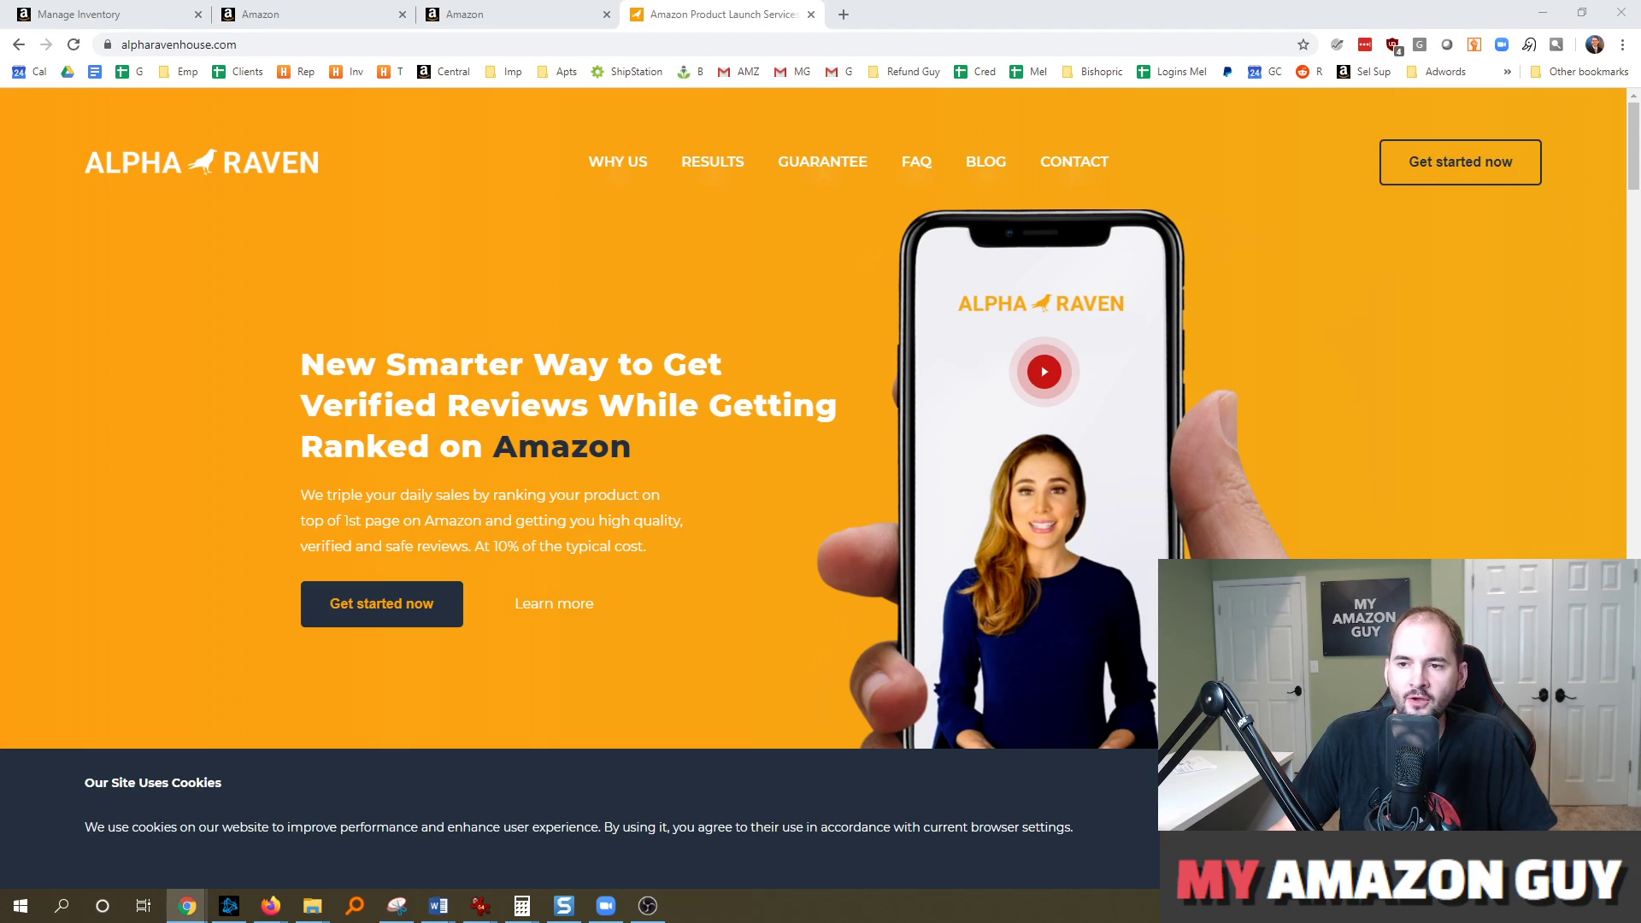
Step: Switch to the Manage Inventory page listing the EZ Outlet product B07RF5CTR6
left_click(107, 13)
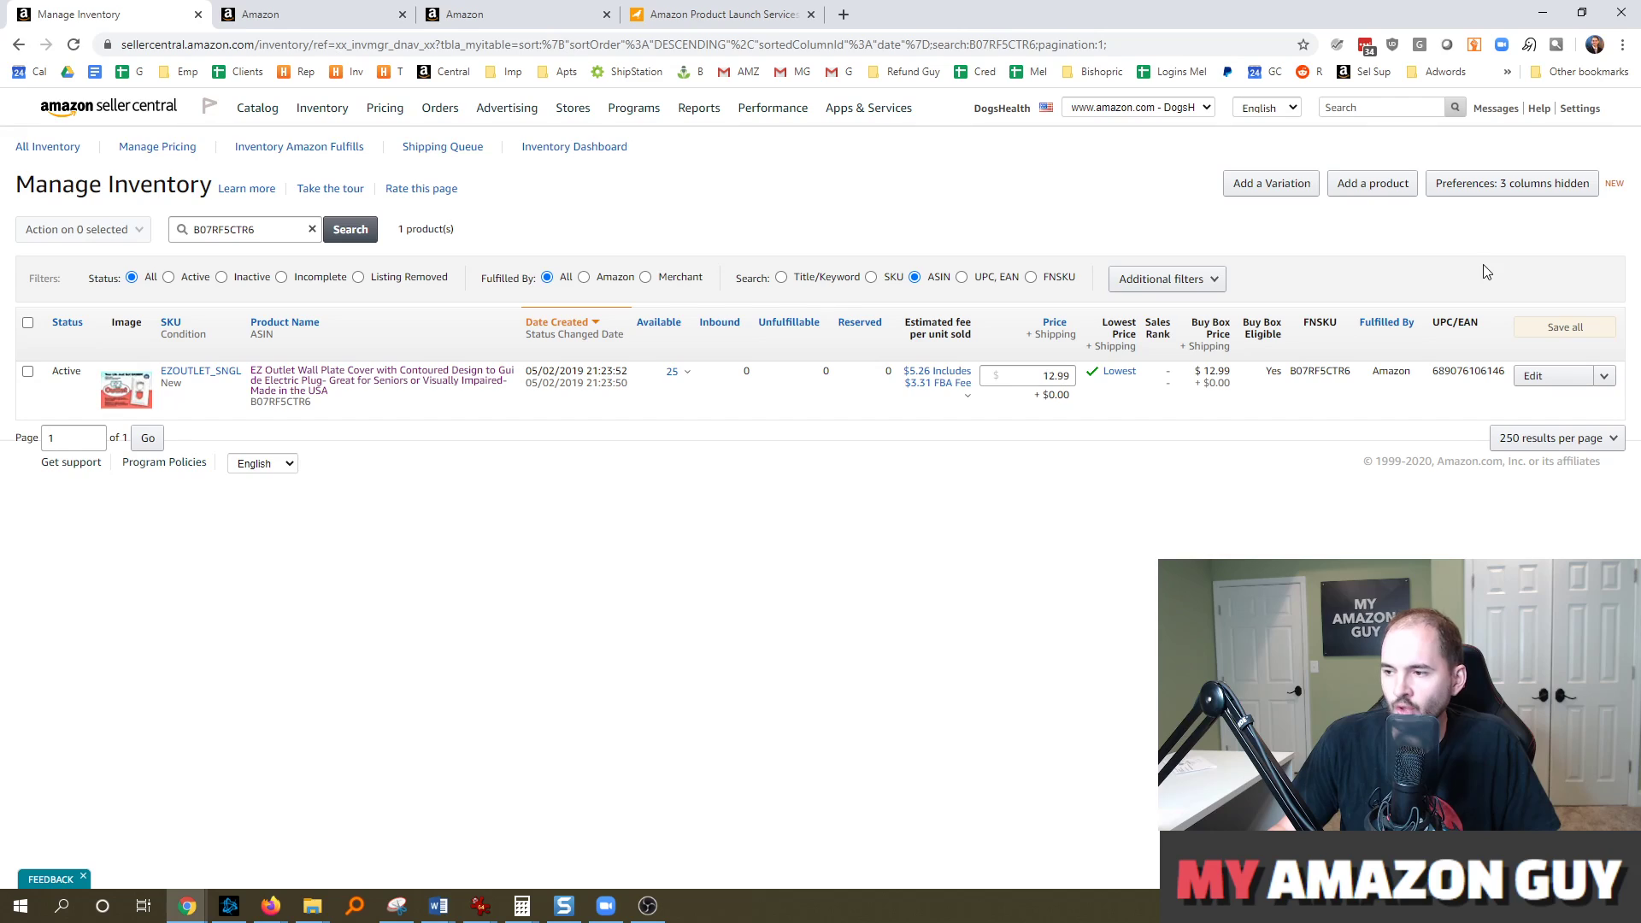
double_click(1170, 375)
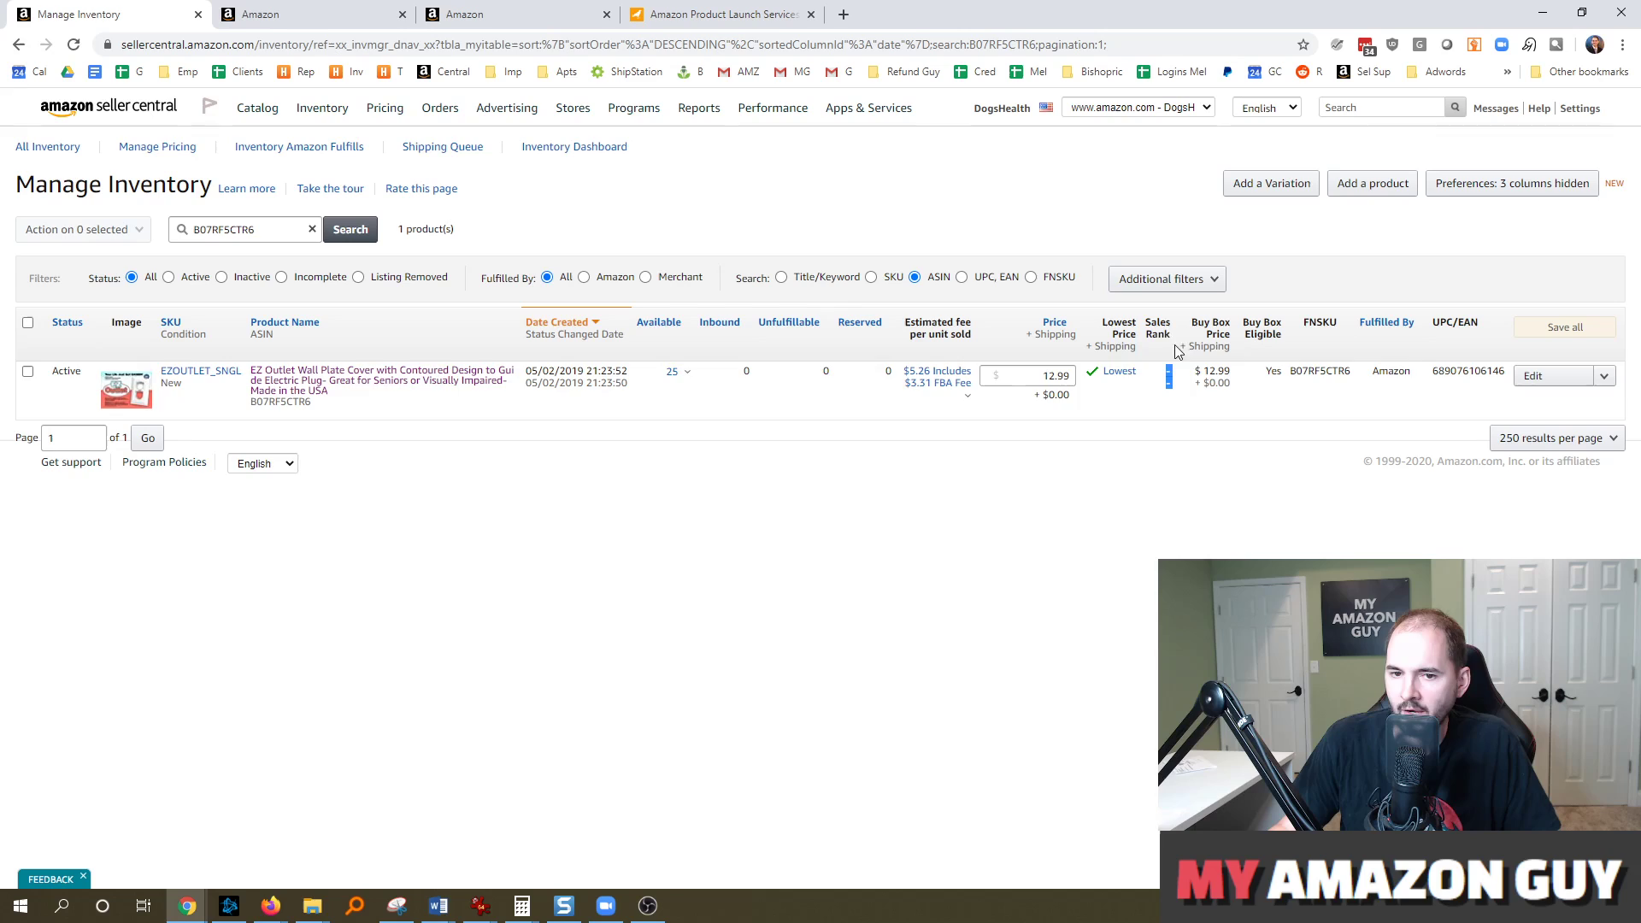
left_click(1477, 185)
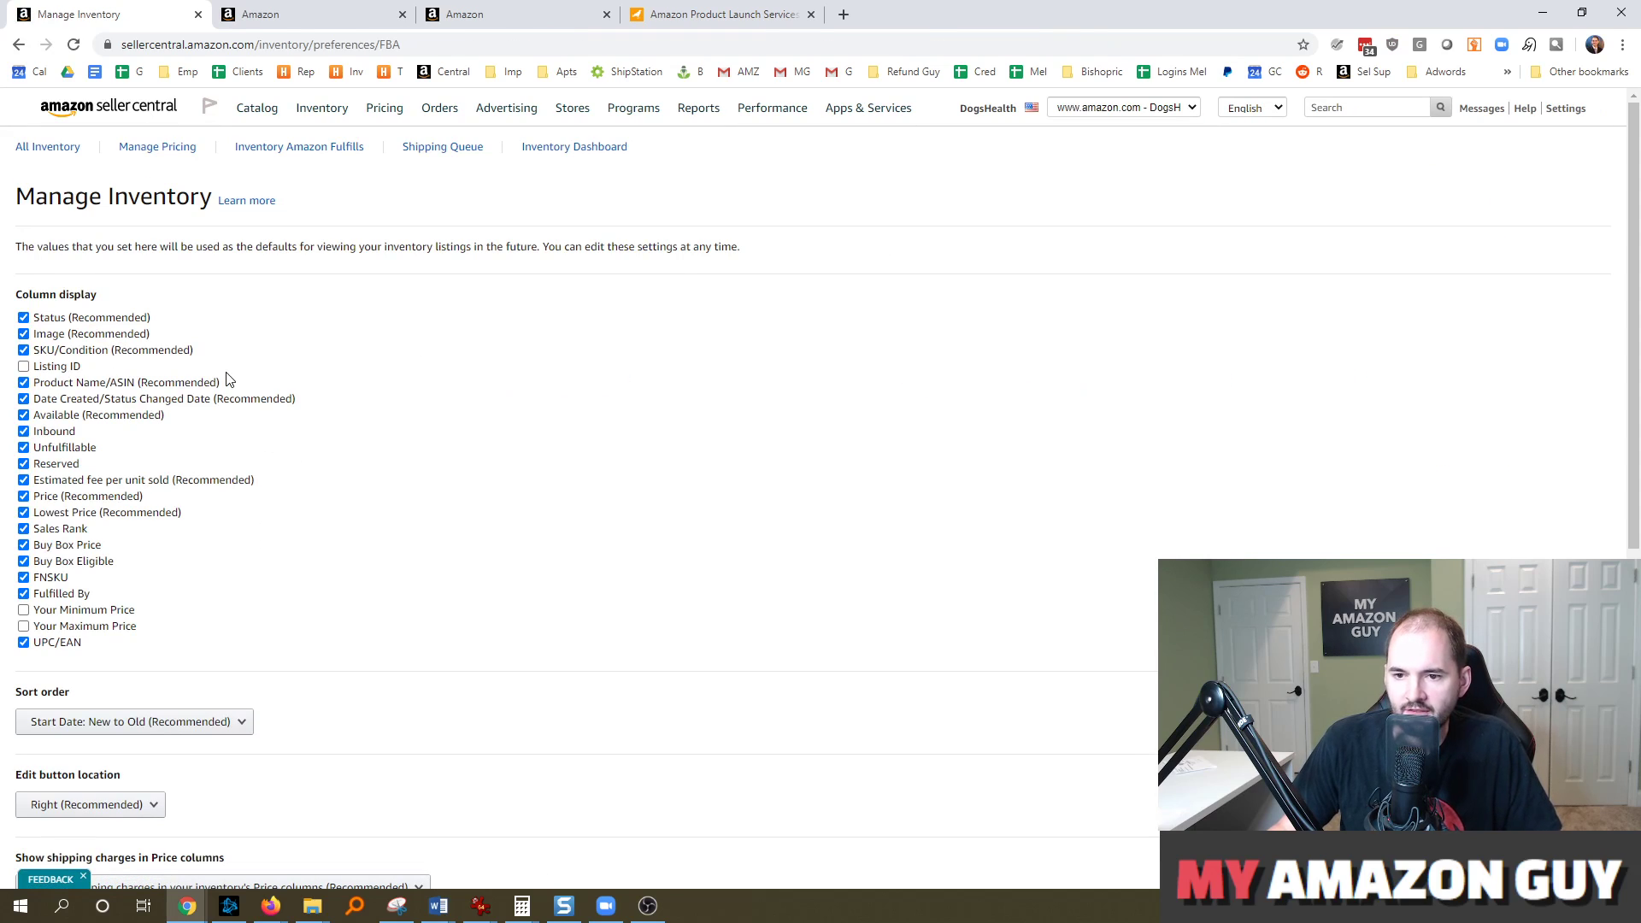
key("ctrl+f")
type("rank")
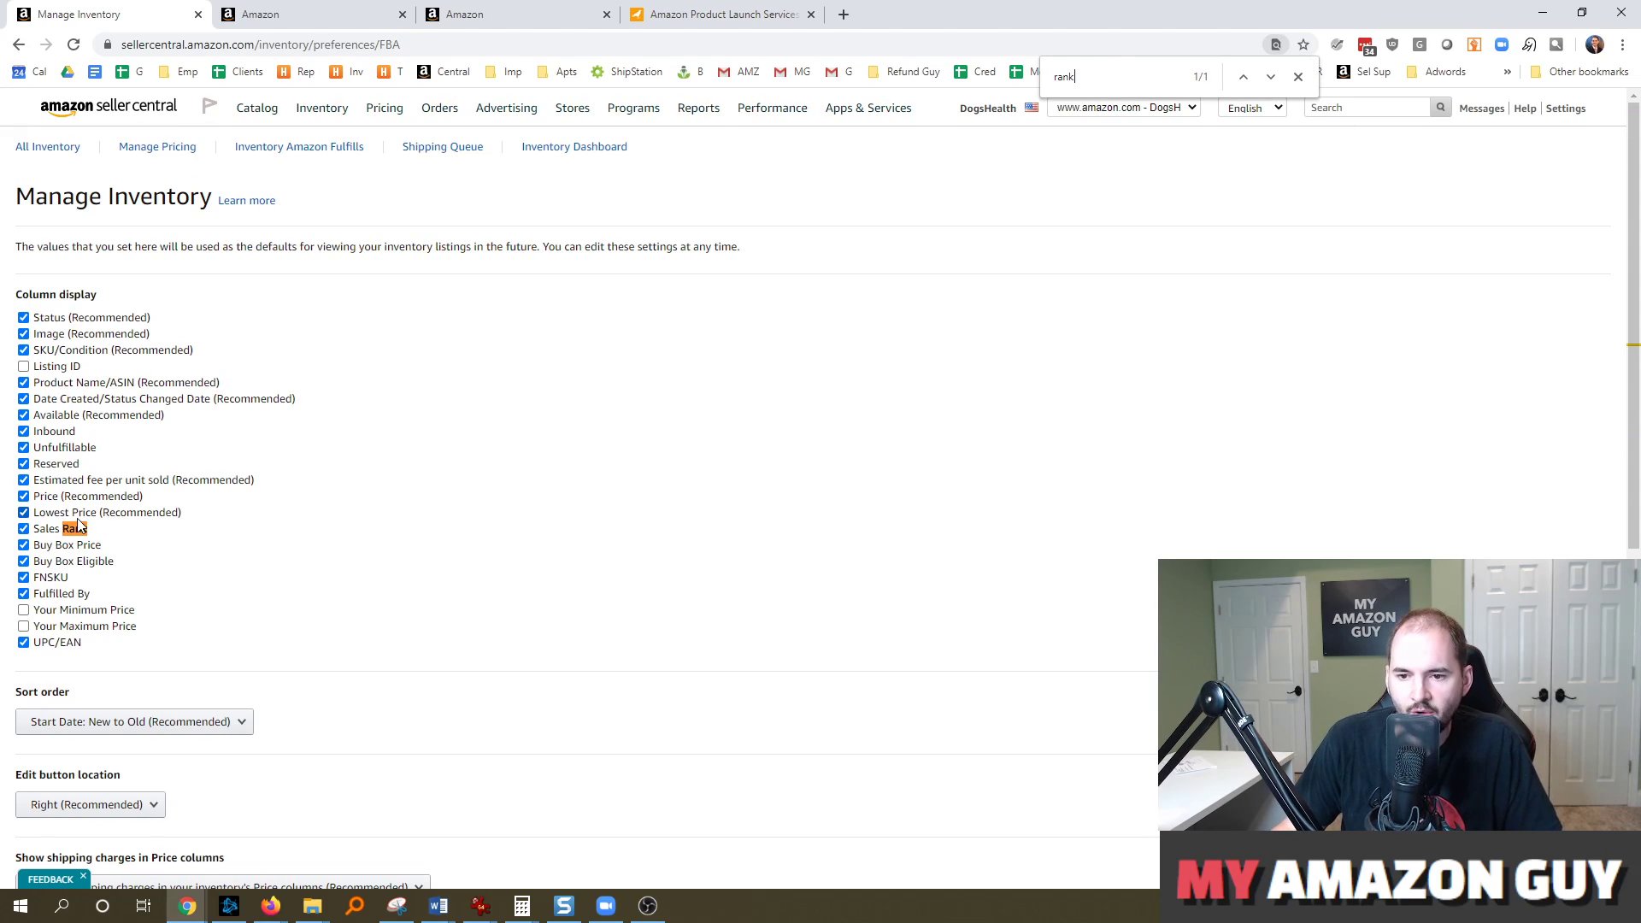
left_click(18, 45)
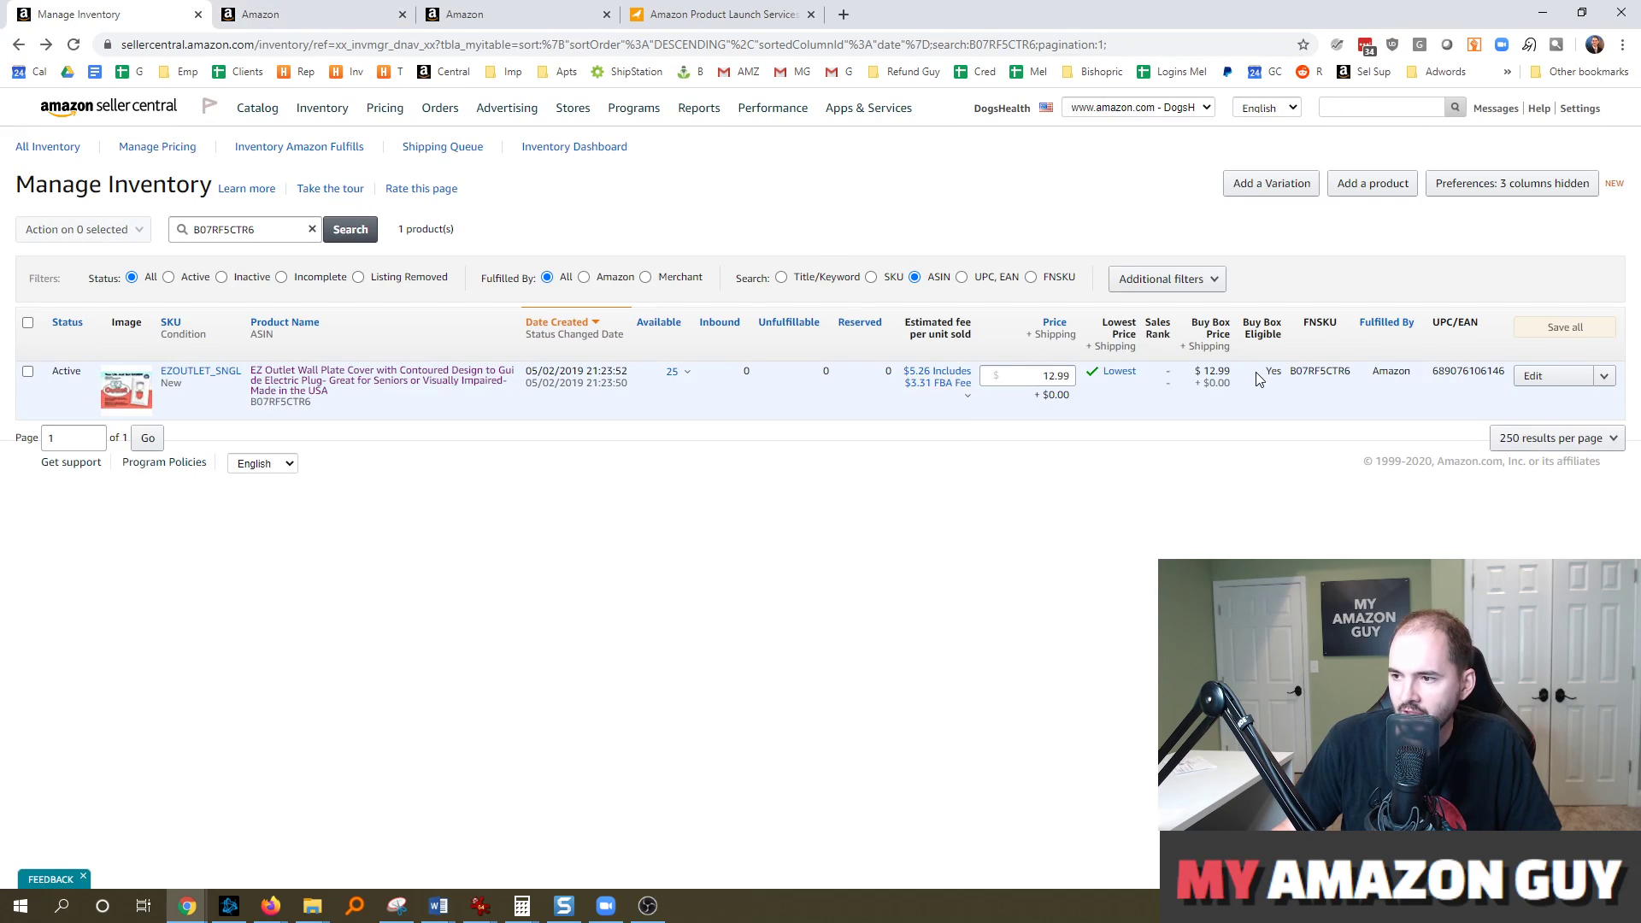
left_click_drag(1164, 380, 1177, 385)
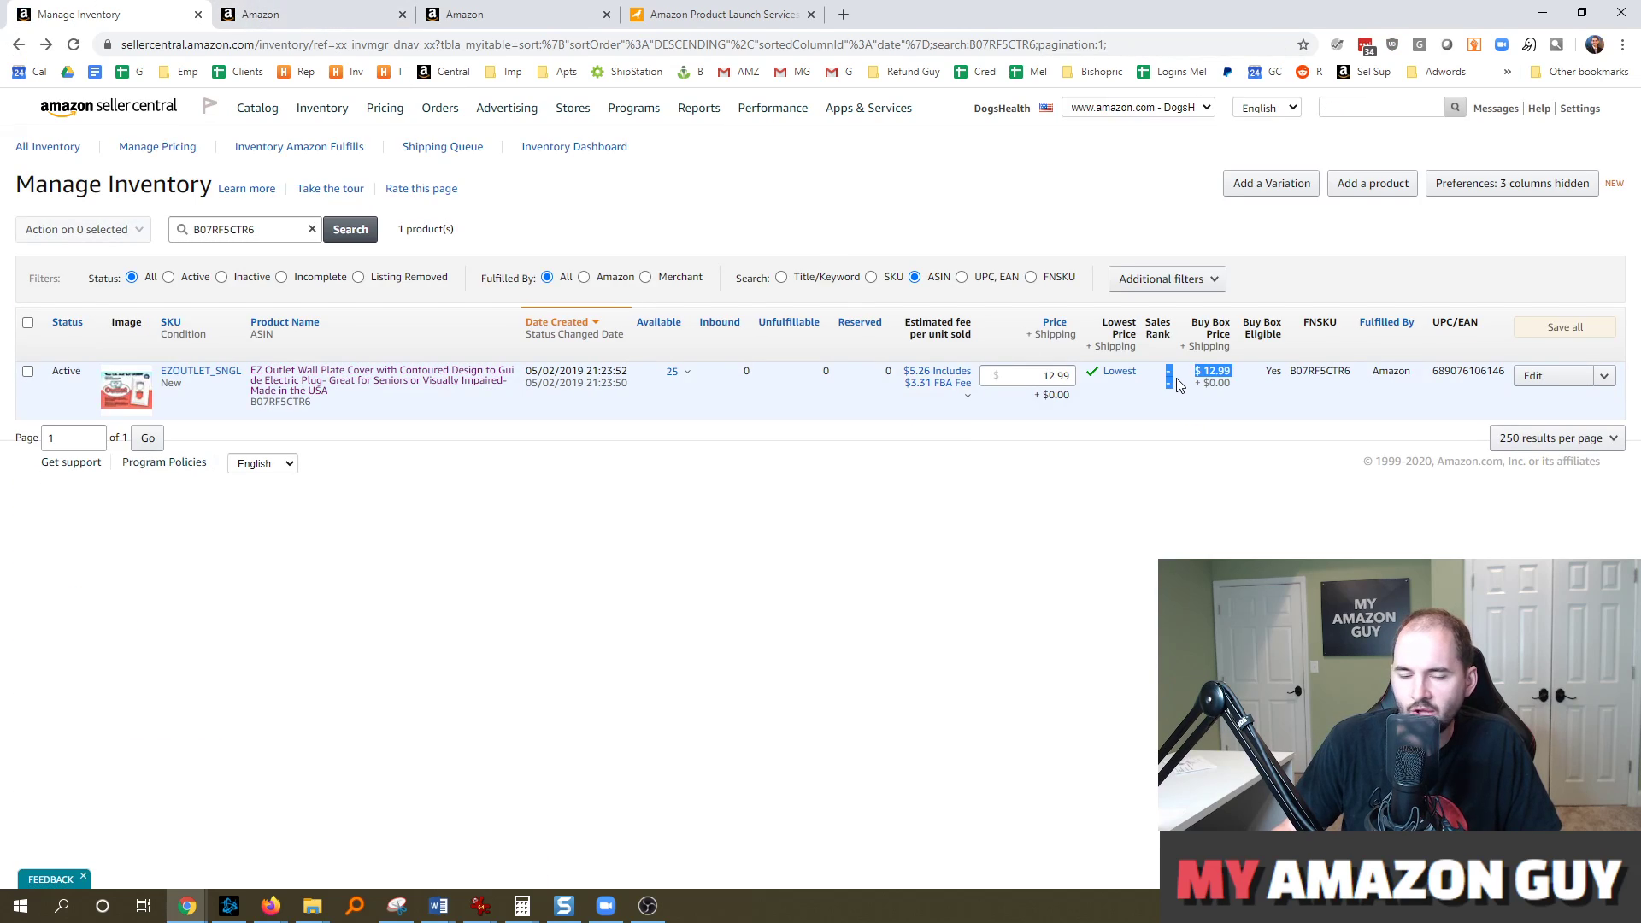
left_click(1183, 405)
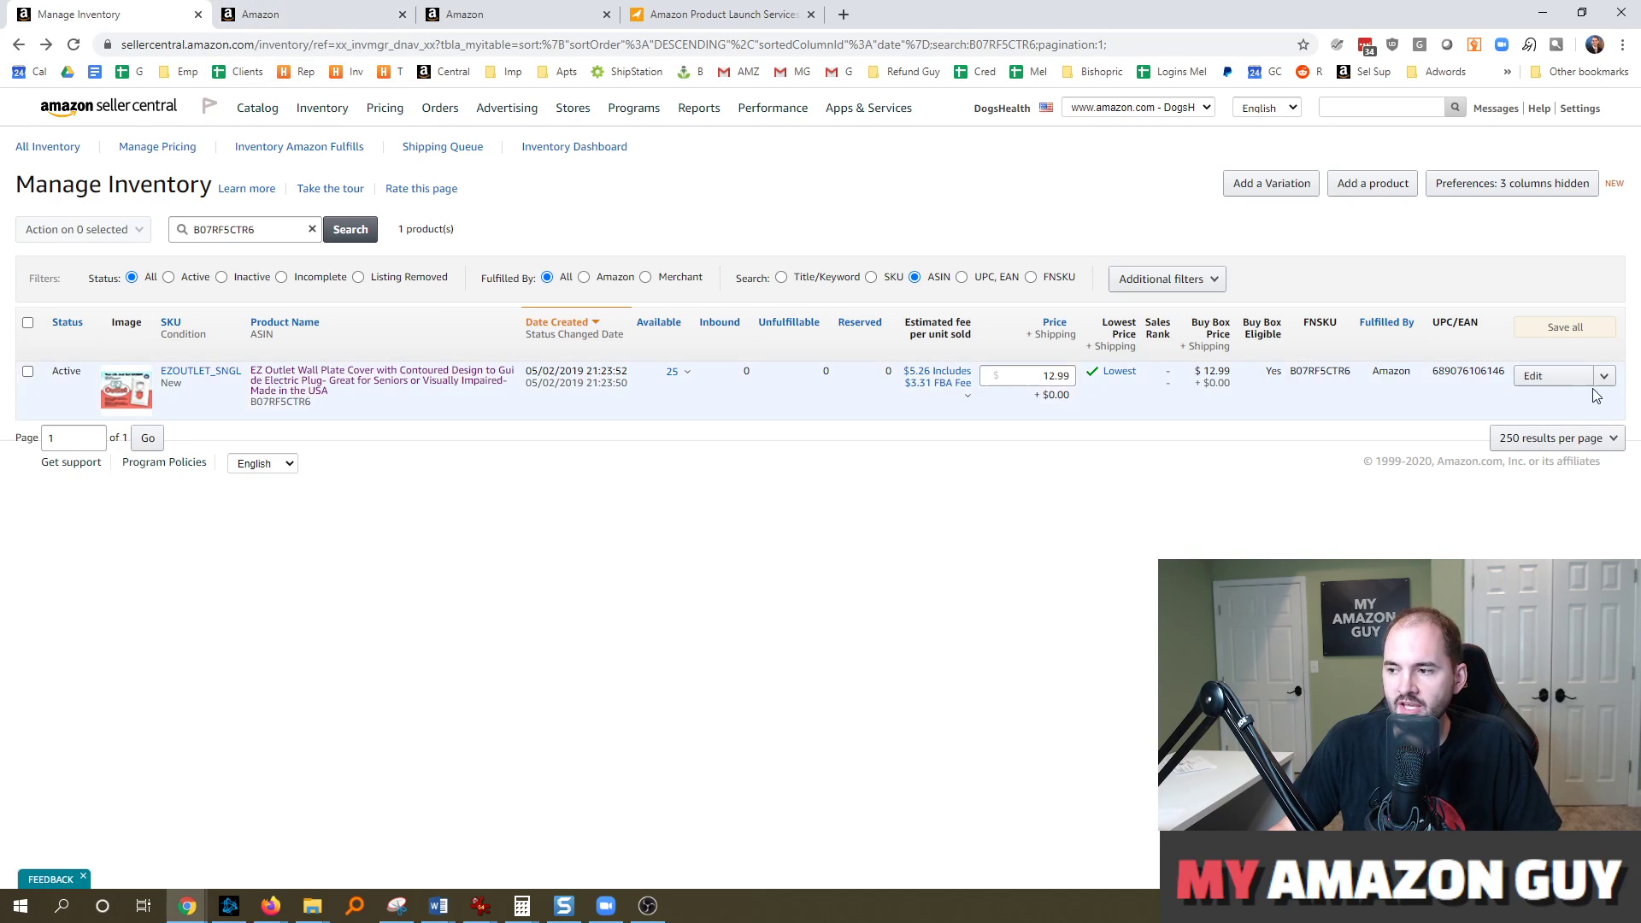
Step: On the listing's edit page, locate the category field showing electronics-accessories / wall-plates
left_click(265, 9)
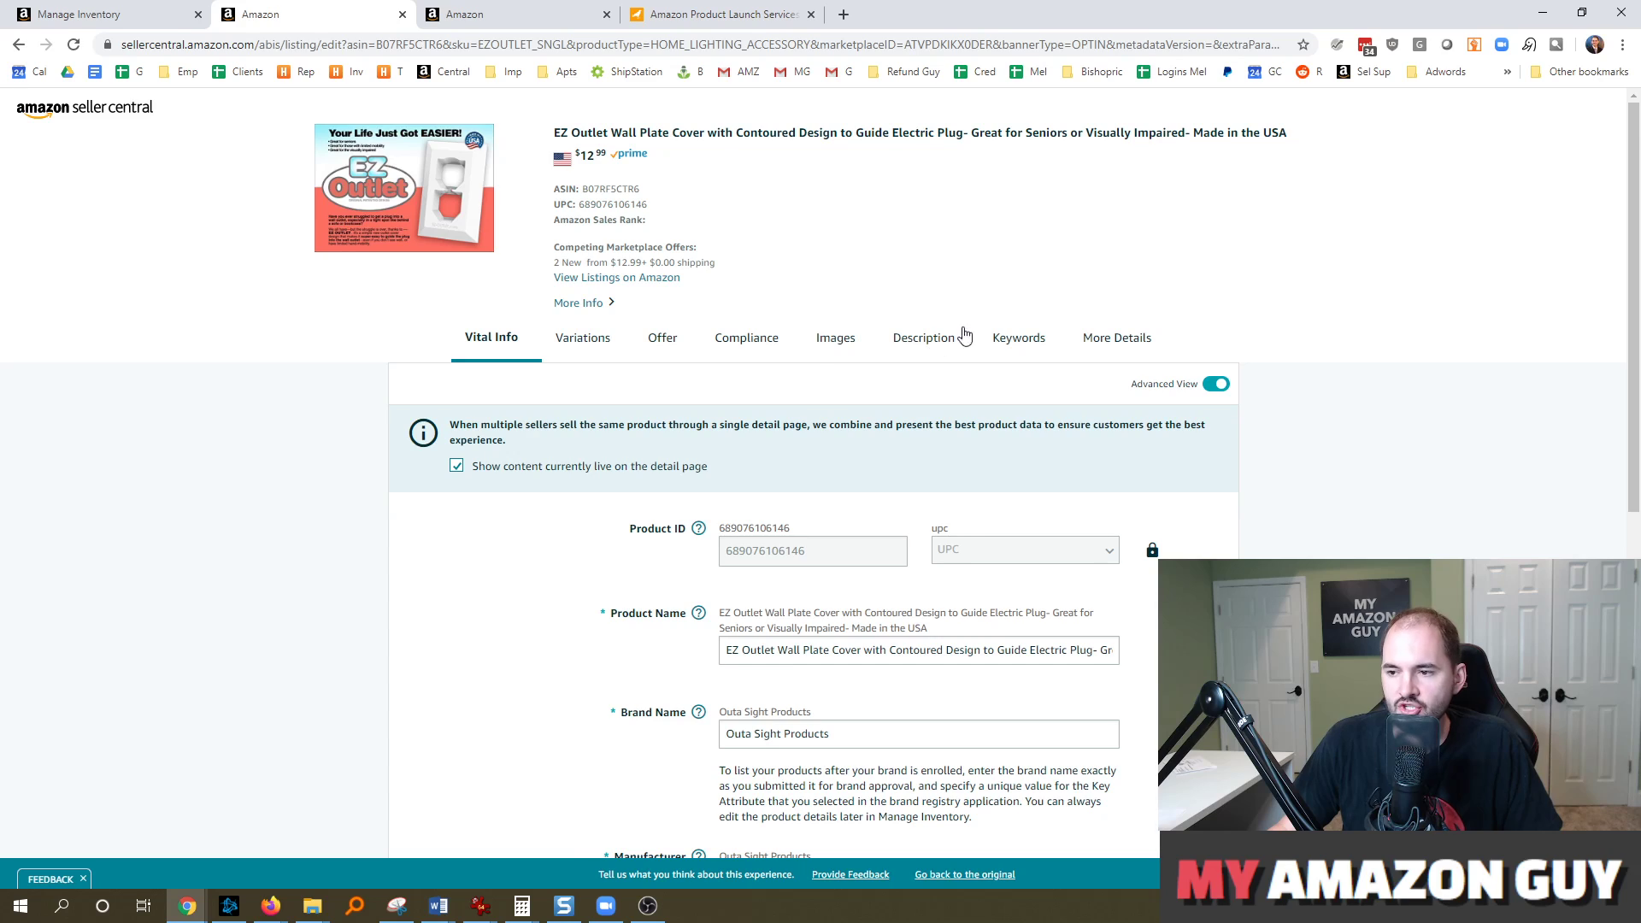
scroll(1505, 266, "down", 1)
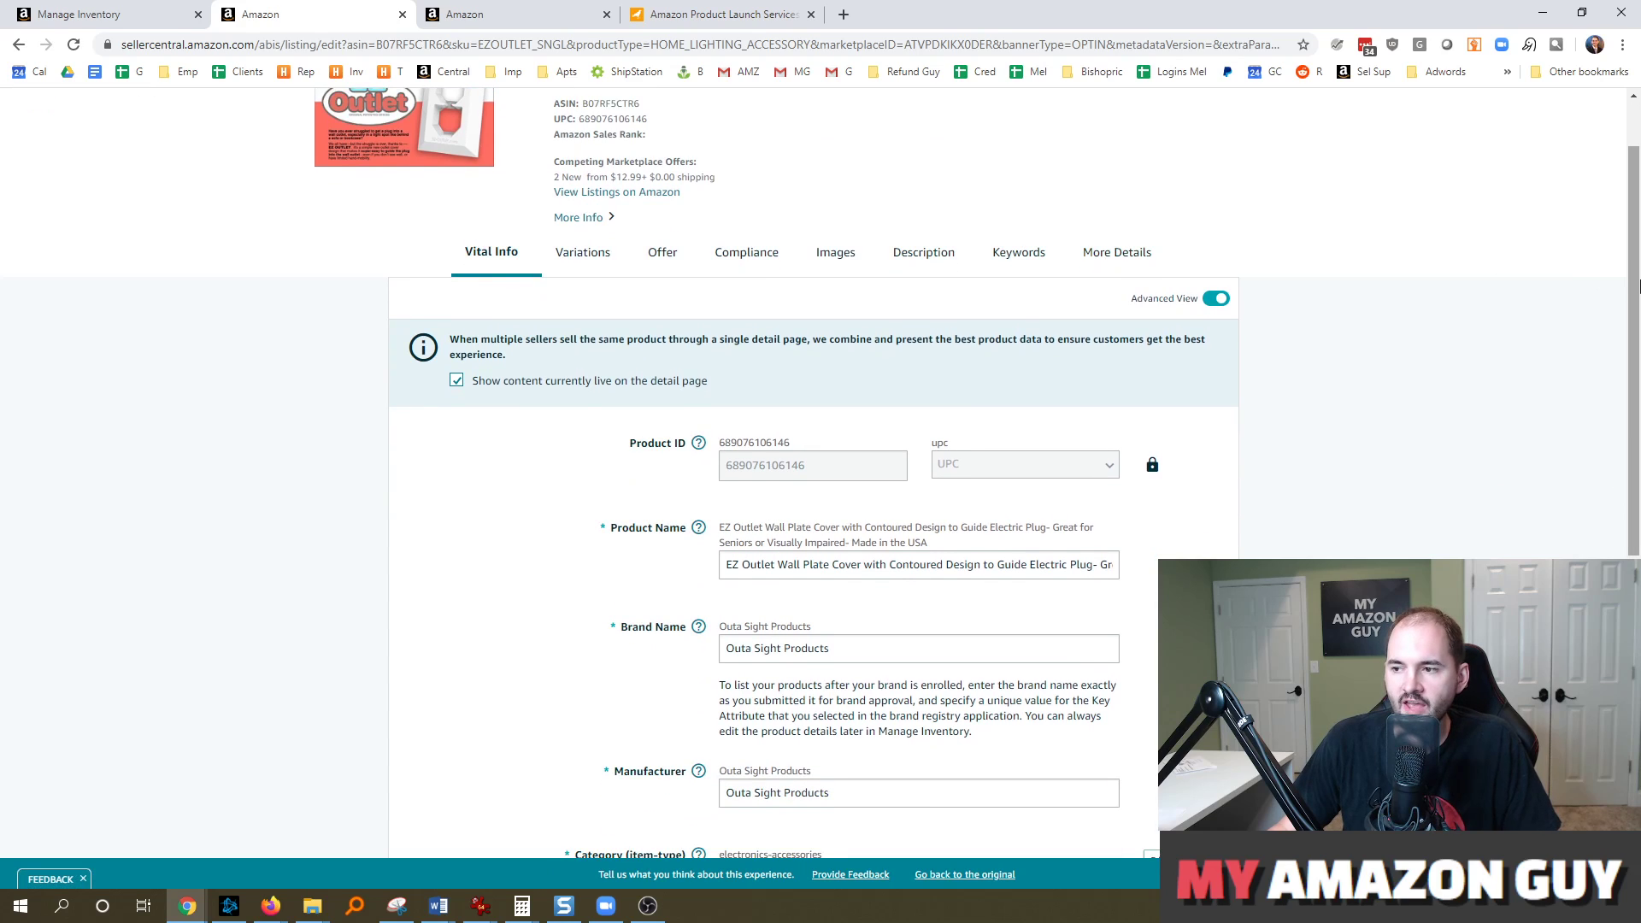
left_click_drag(1639, 285, 1639, 364)
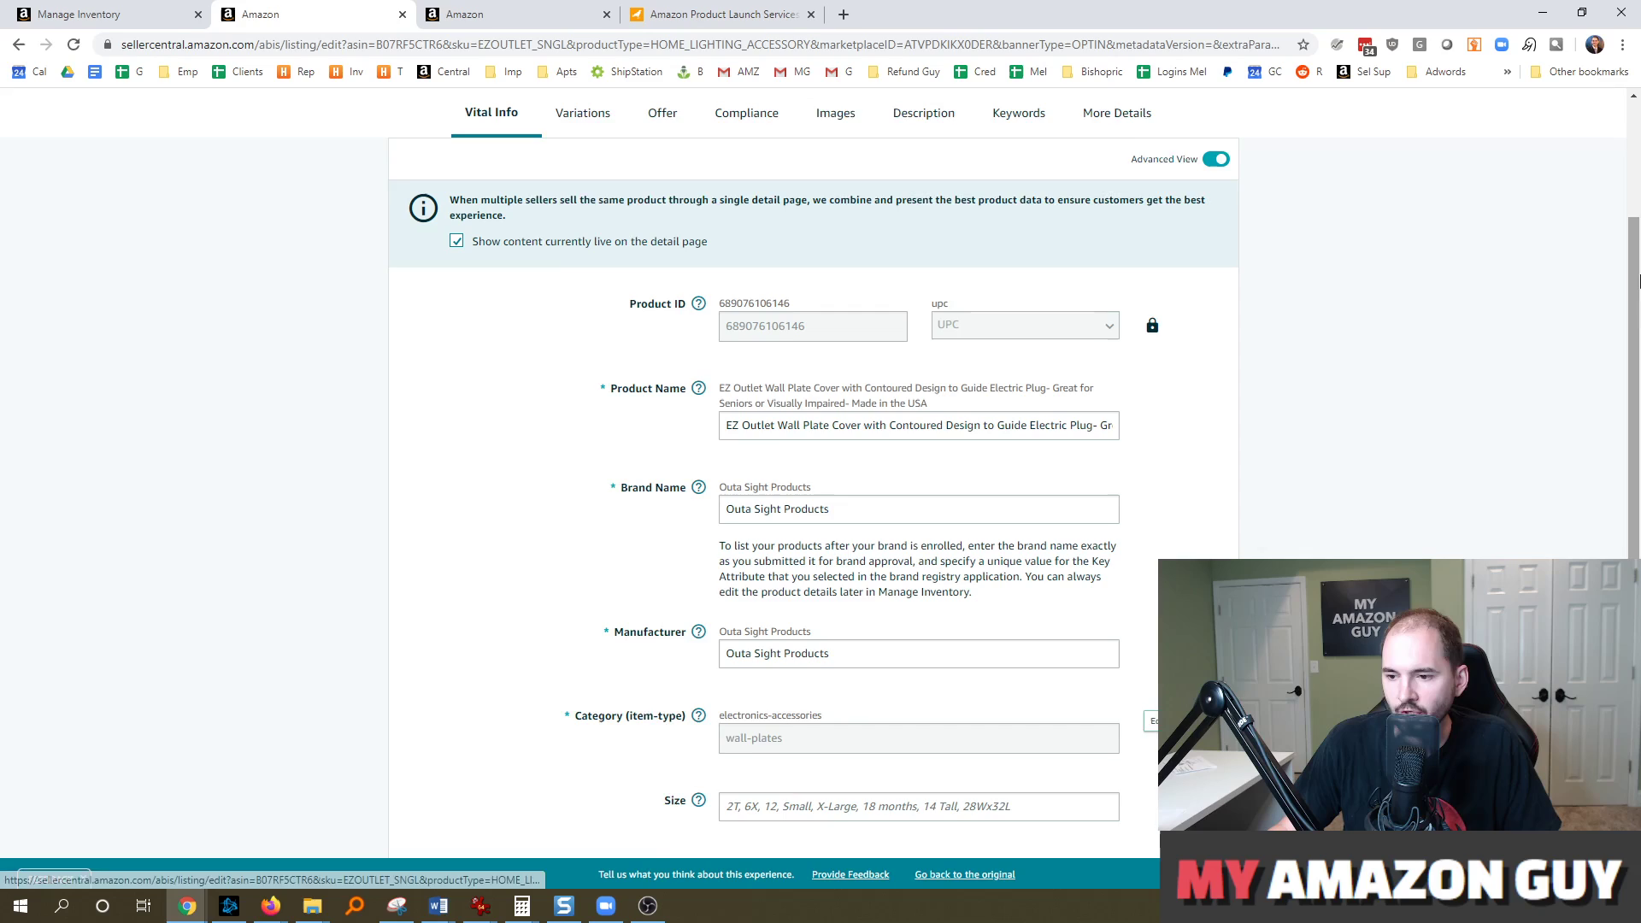
scroll(437, 529, "down", 2)
left_click_drag(579, 529, 675, 530)
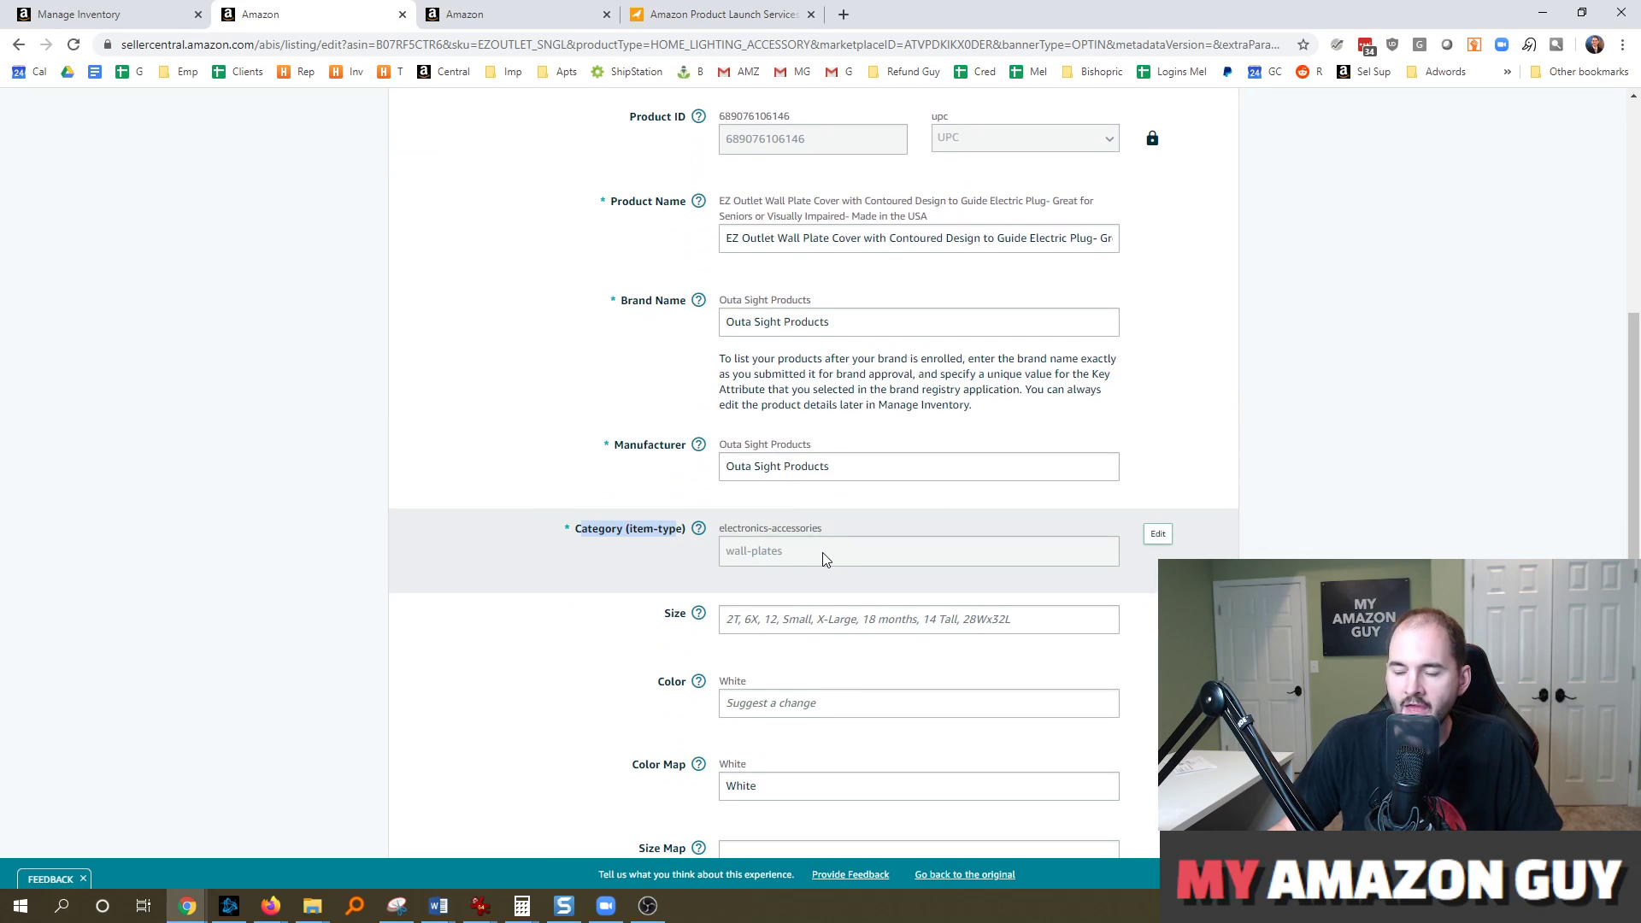
left_click_drag(812, 557, 680, 552)
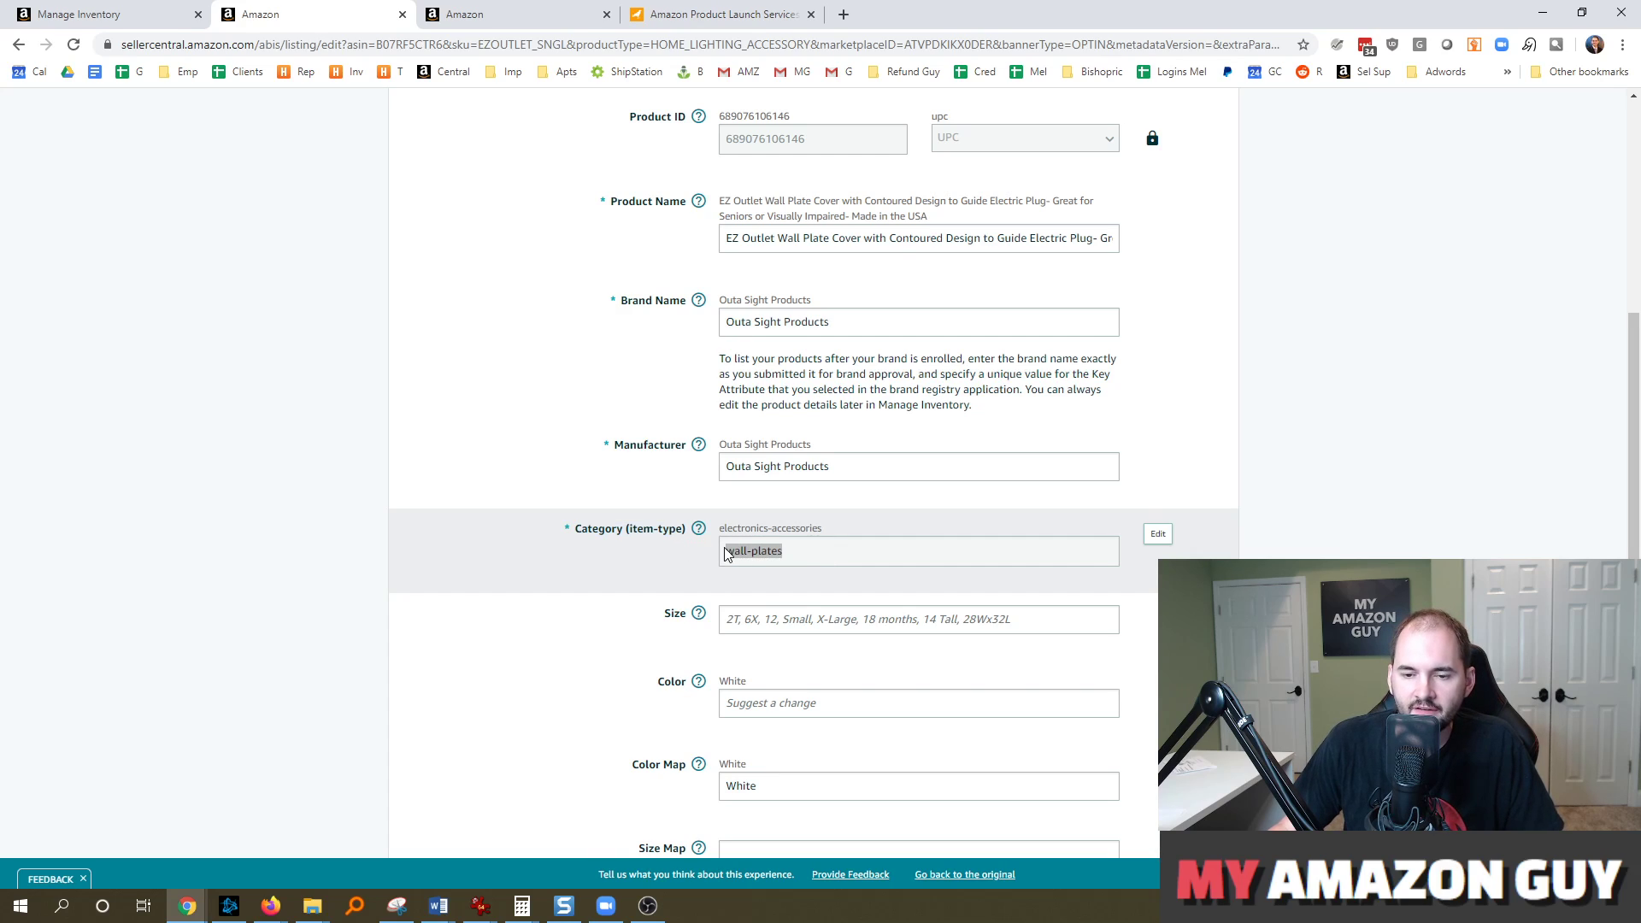
scroll(673, 428, "up", 3)
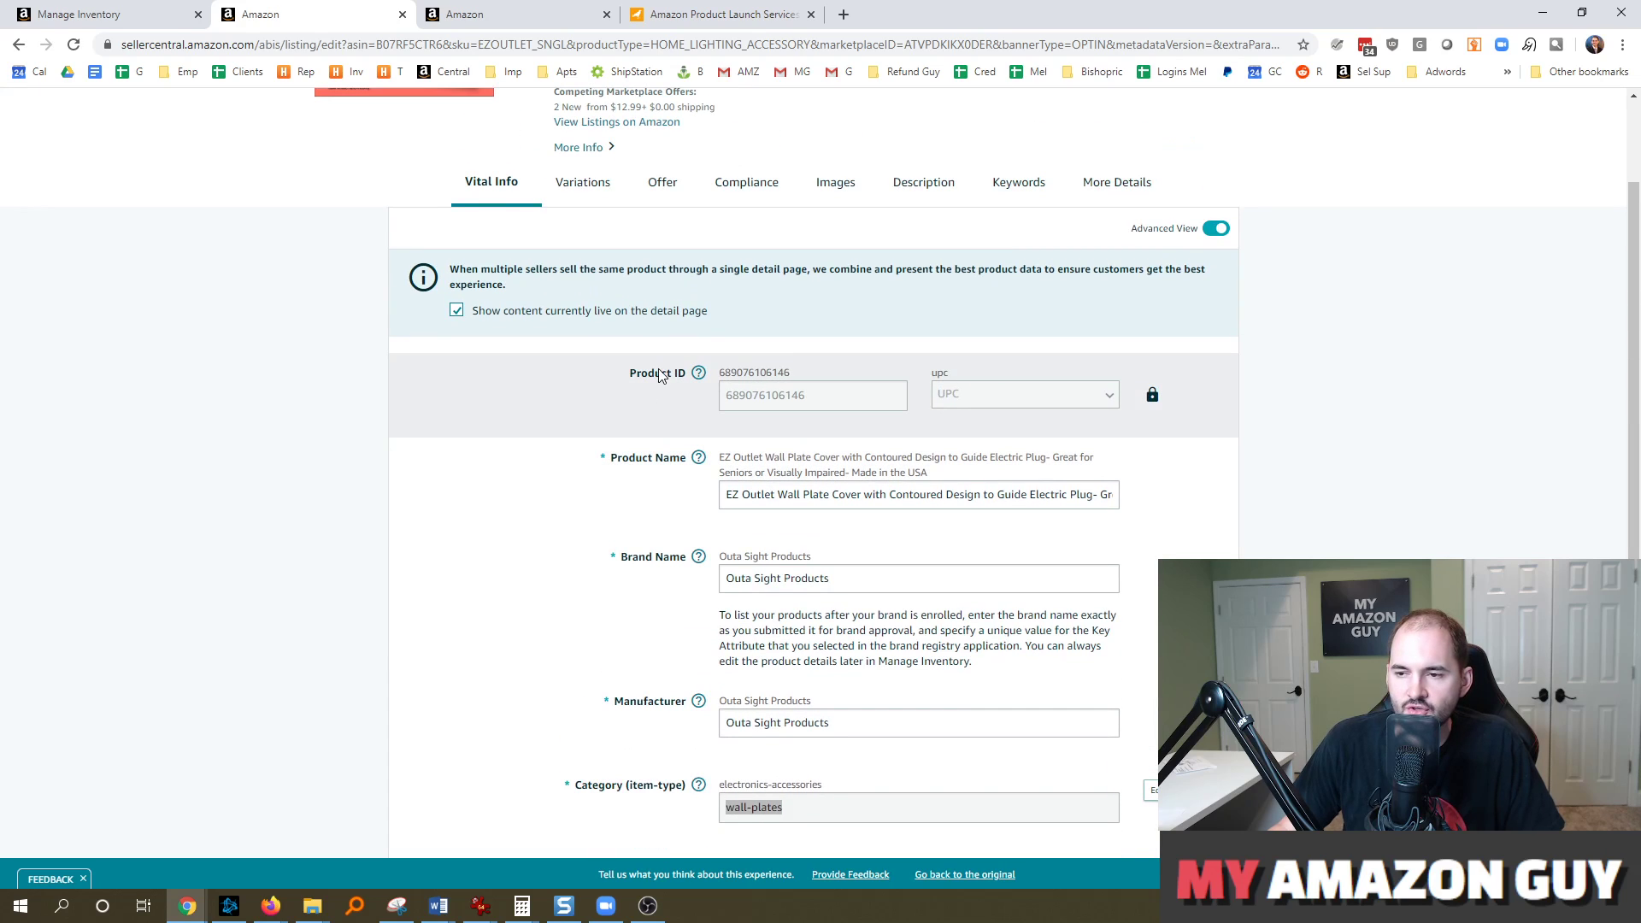
Step: Search More Details for 'cat', then return to the Vital Info Category field
left_click(1113, 190)
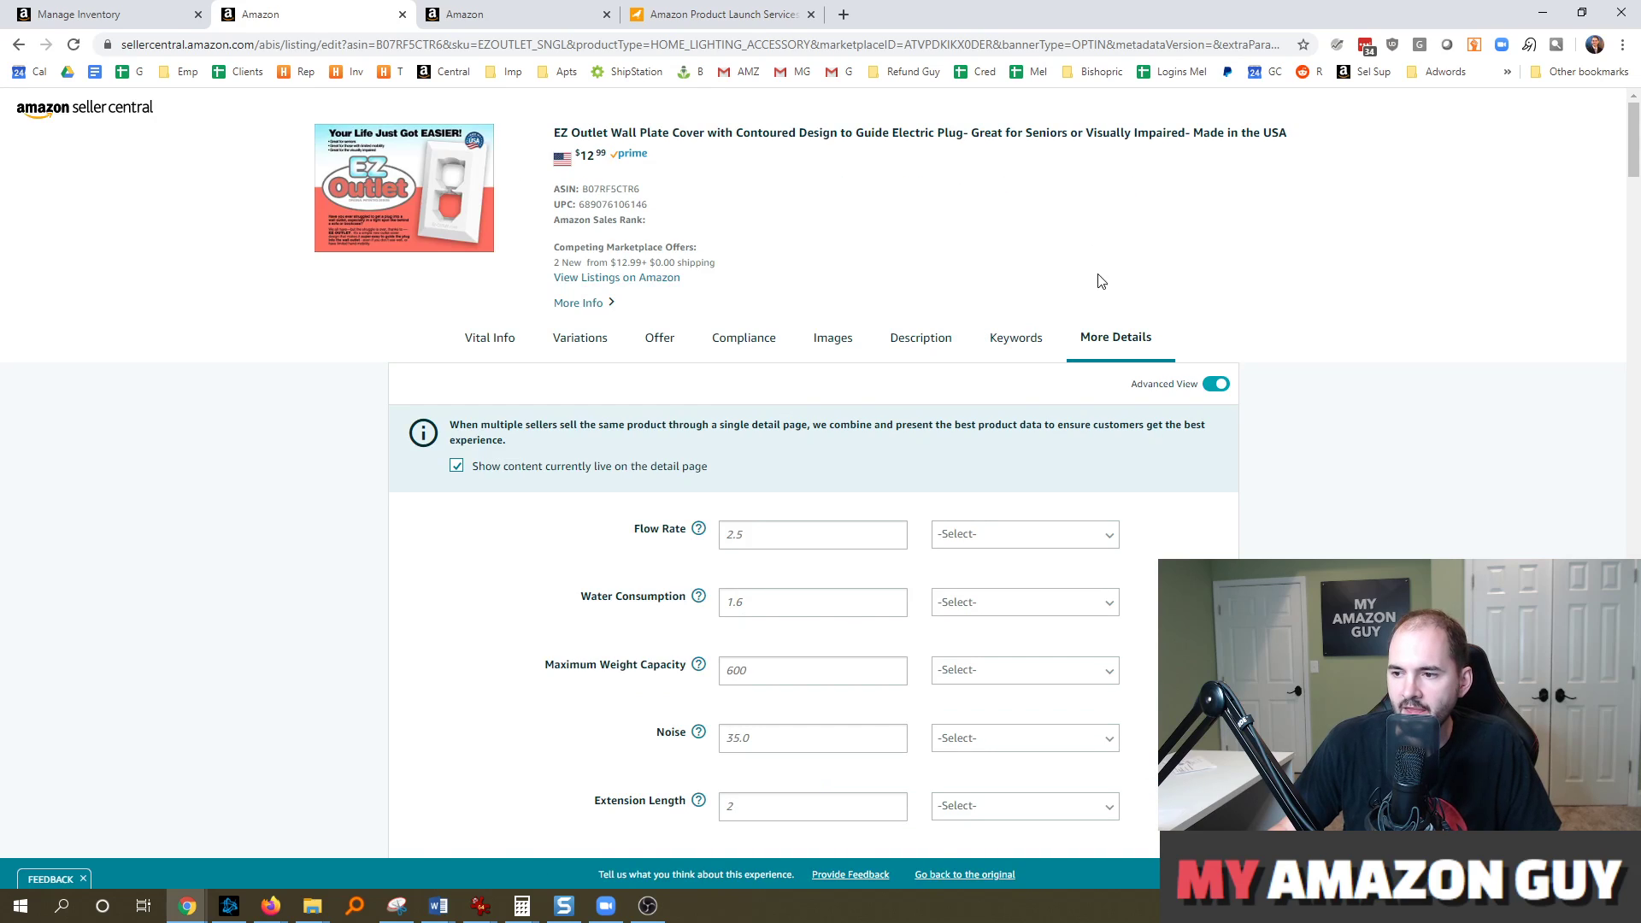
key("ctrl+f")
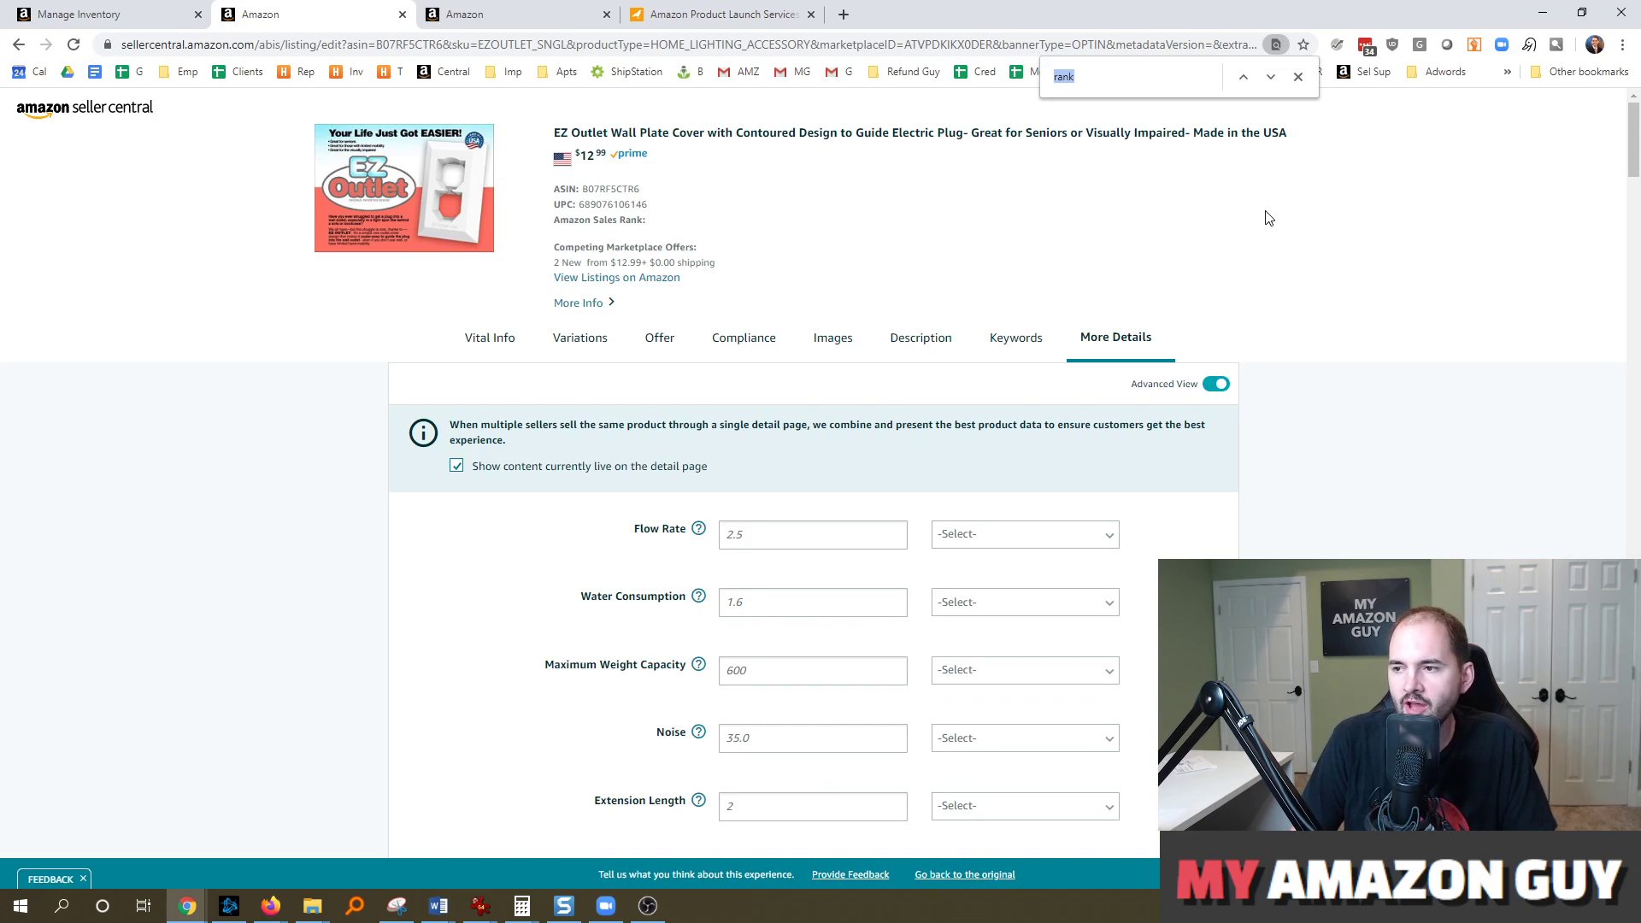
type("cat")
key("Return")
key("Return")
key("Return")
key("Return")
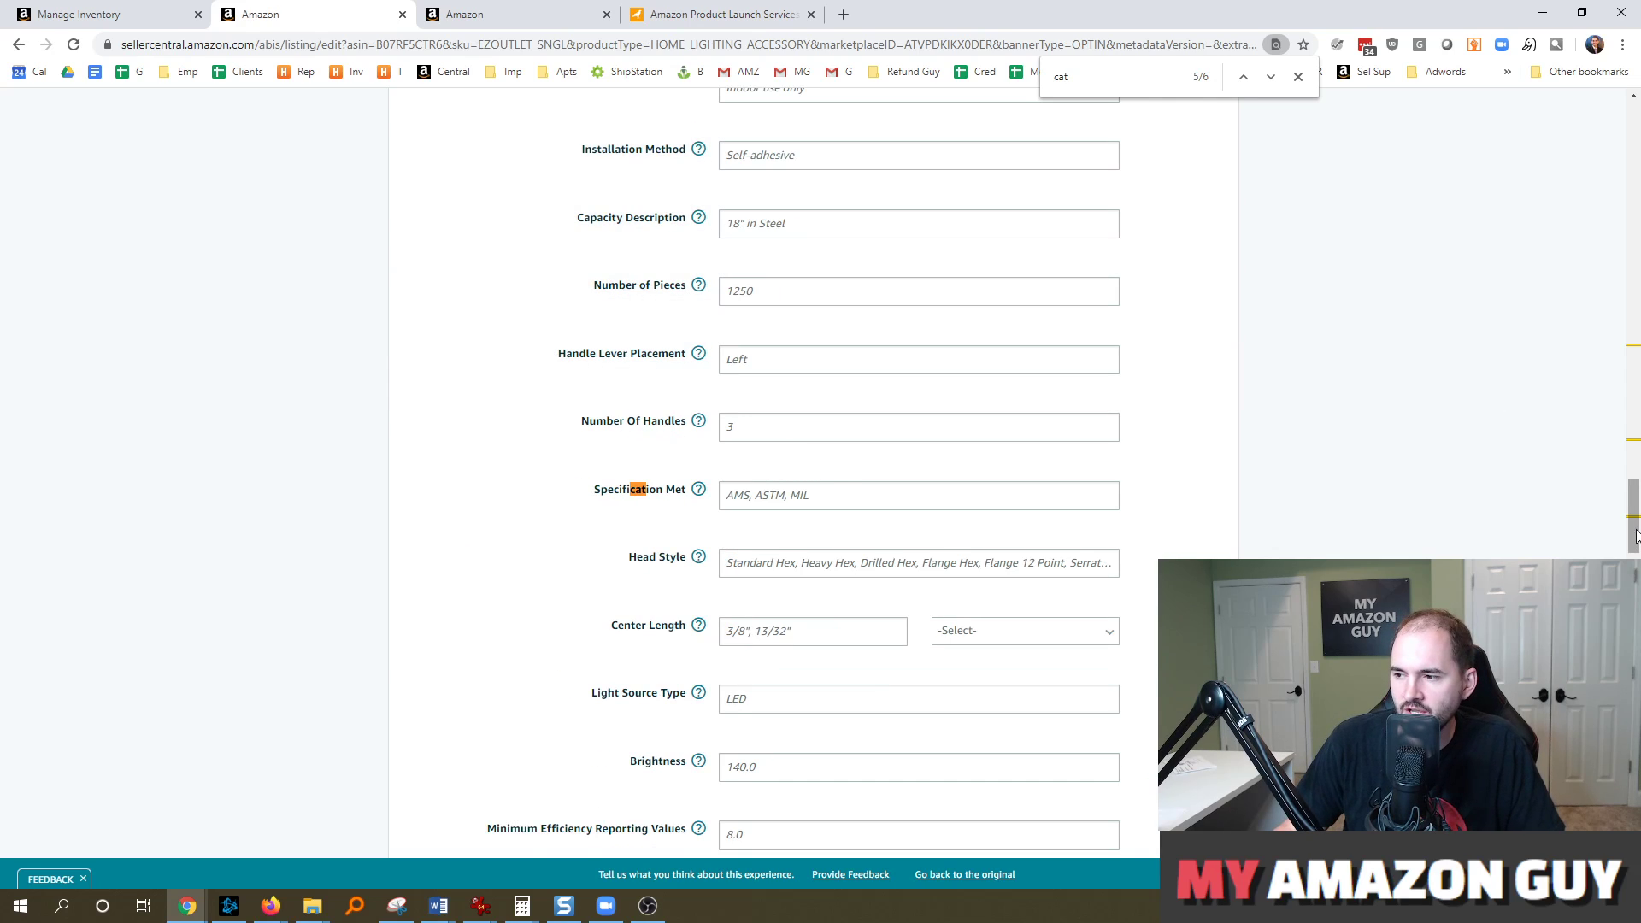
left_click_drag(1633, 512, 1638, 58)
left_click(481, 340)
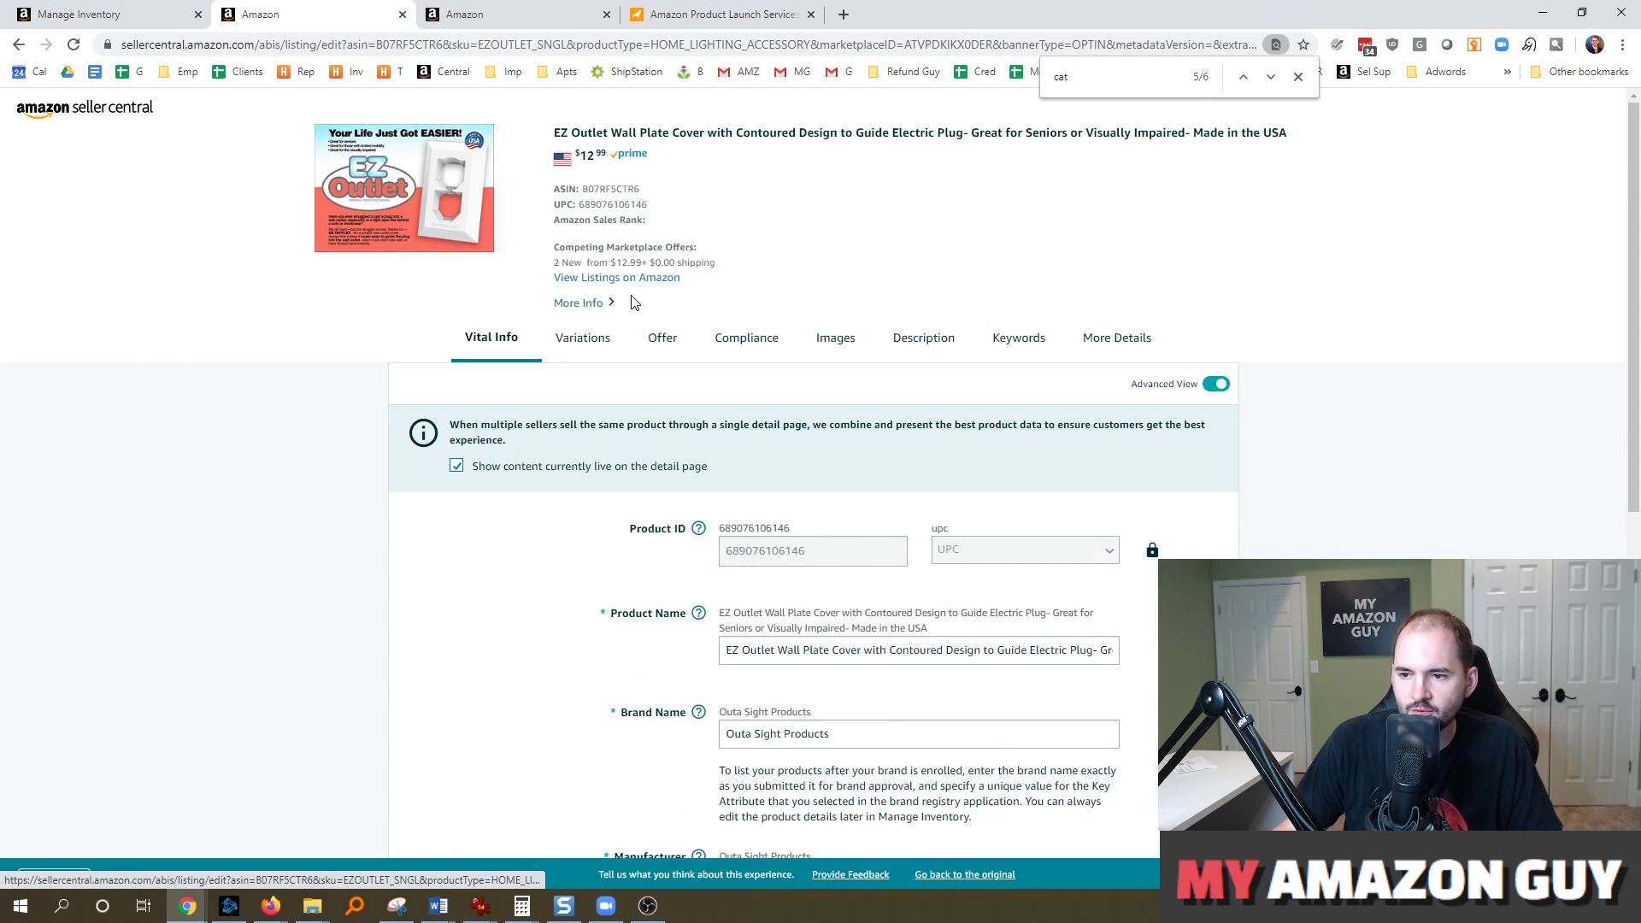
scroll(793, 689, "down", 5)
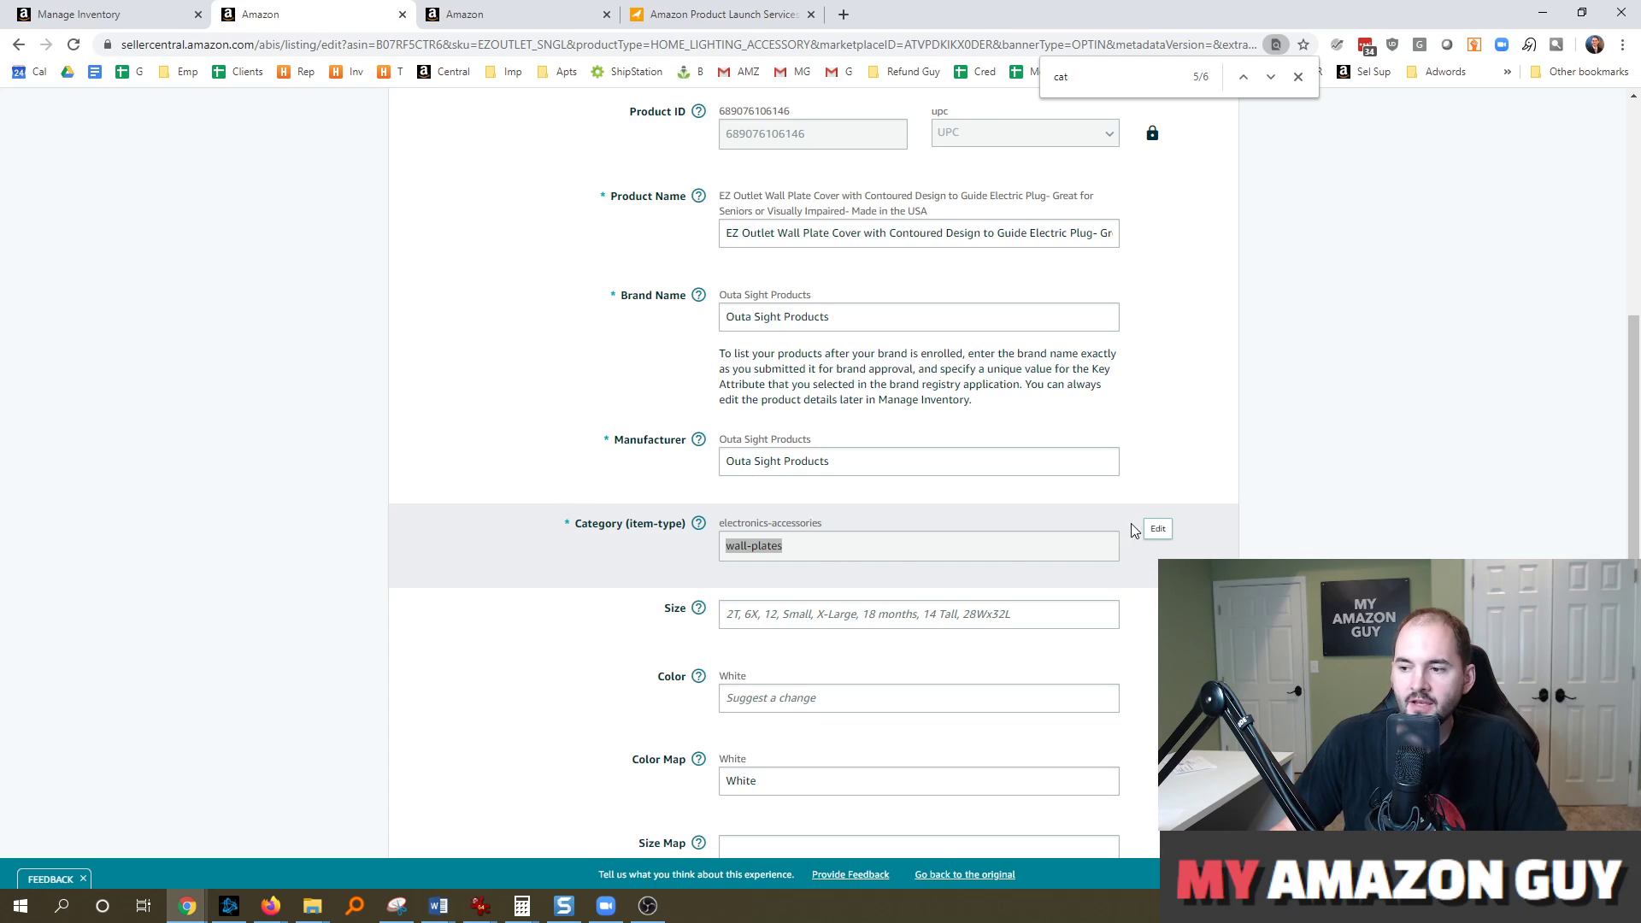
Step: Search 'wall plate' in the listing's category editor and enlarge the window to review results
left_click(1164, 535)
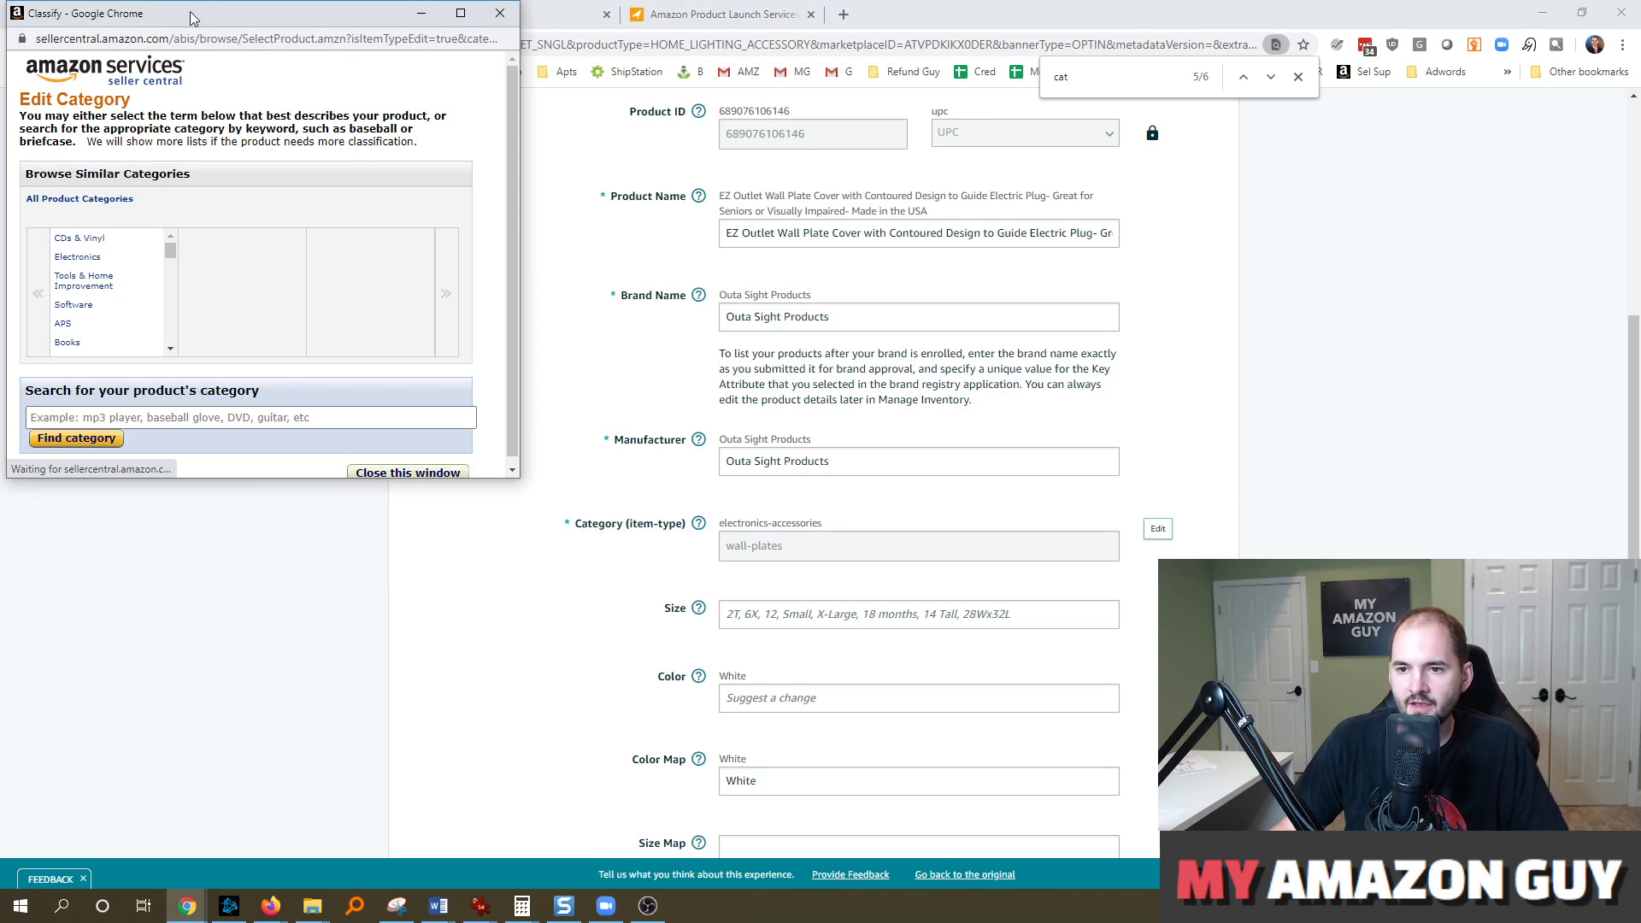
left_click_drag(374, 2, 662, 168)
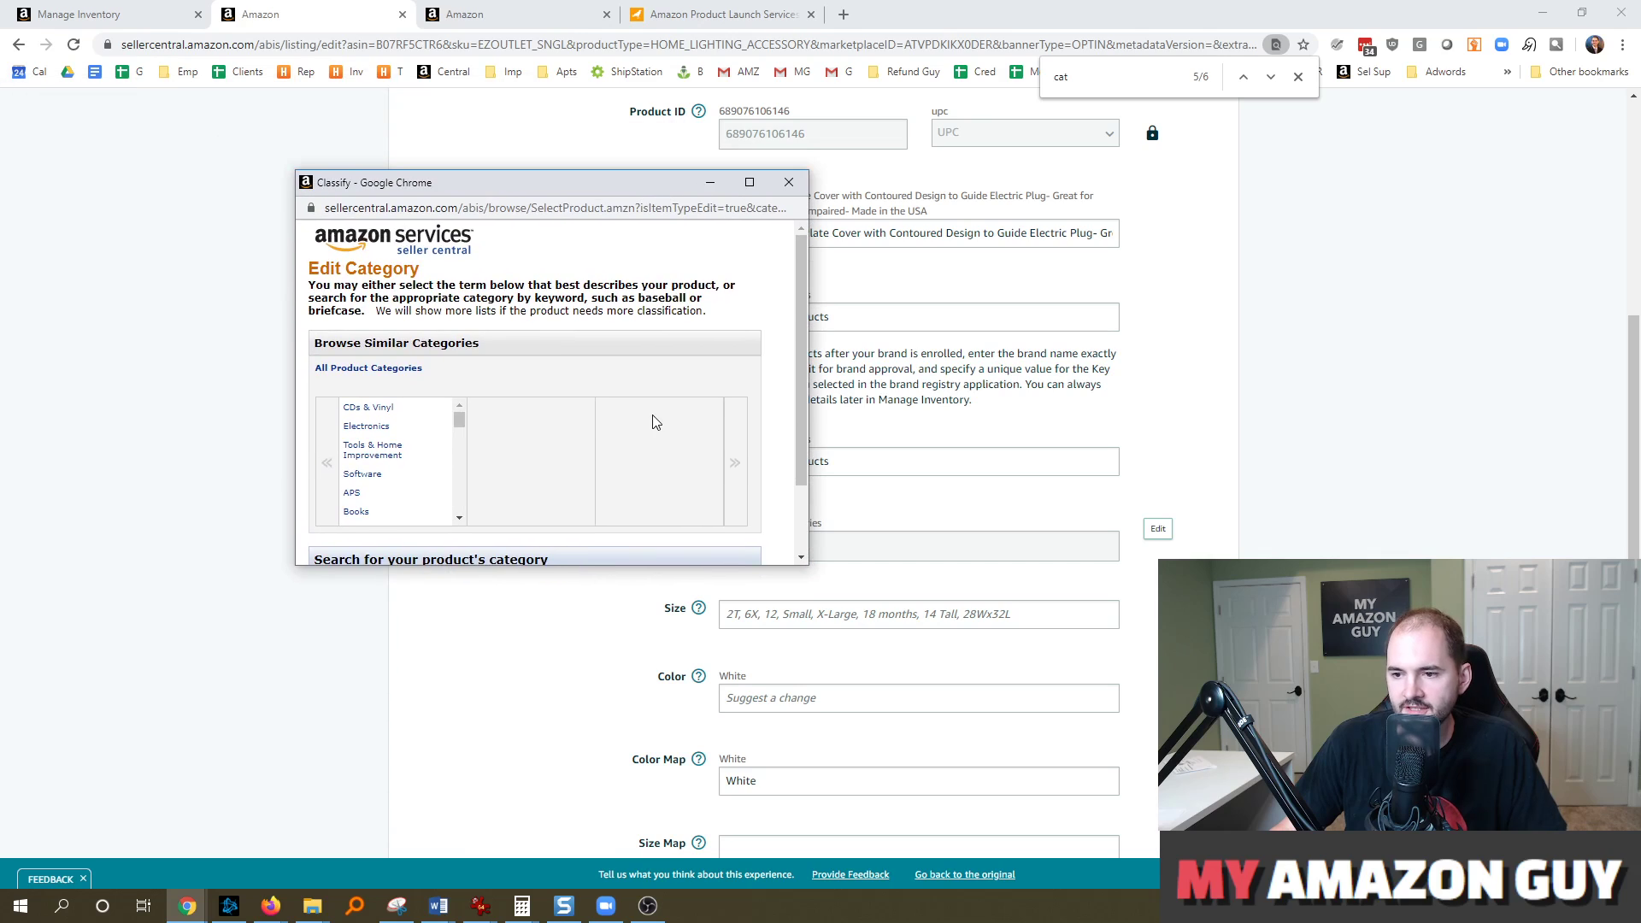
scroll(652, 414, "down", 2)
left_click(443, 498)
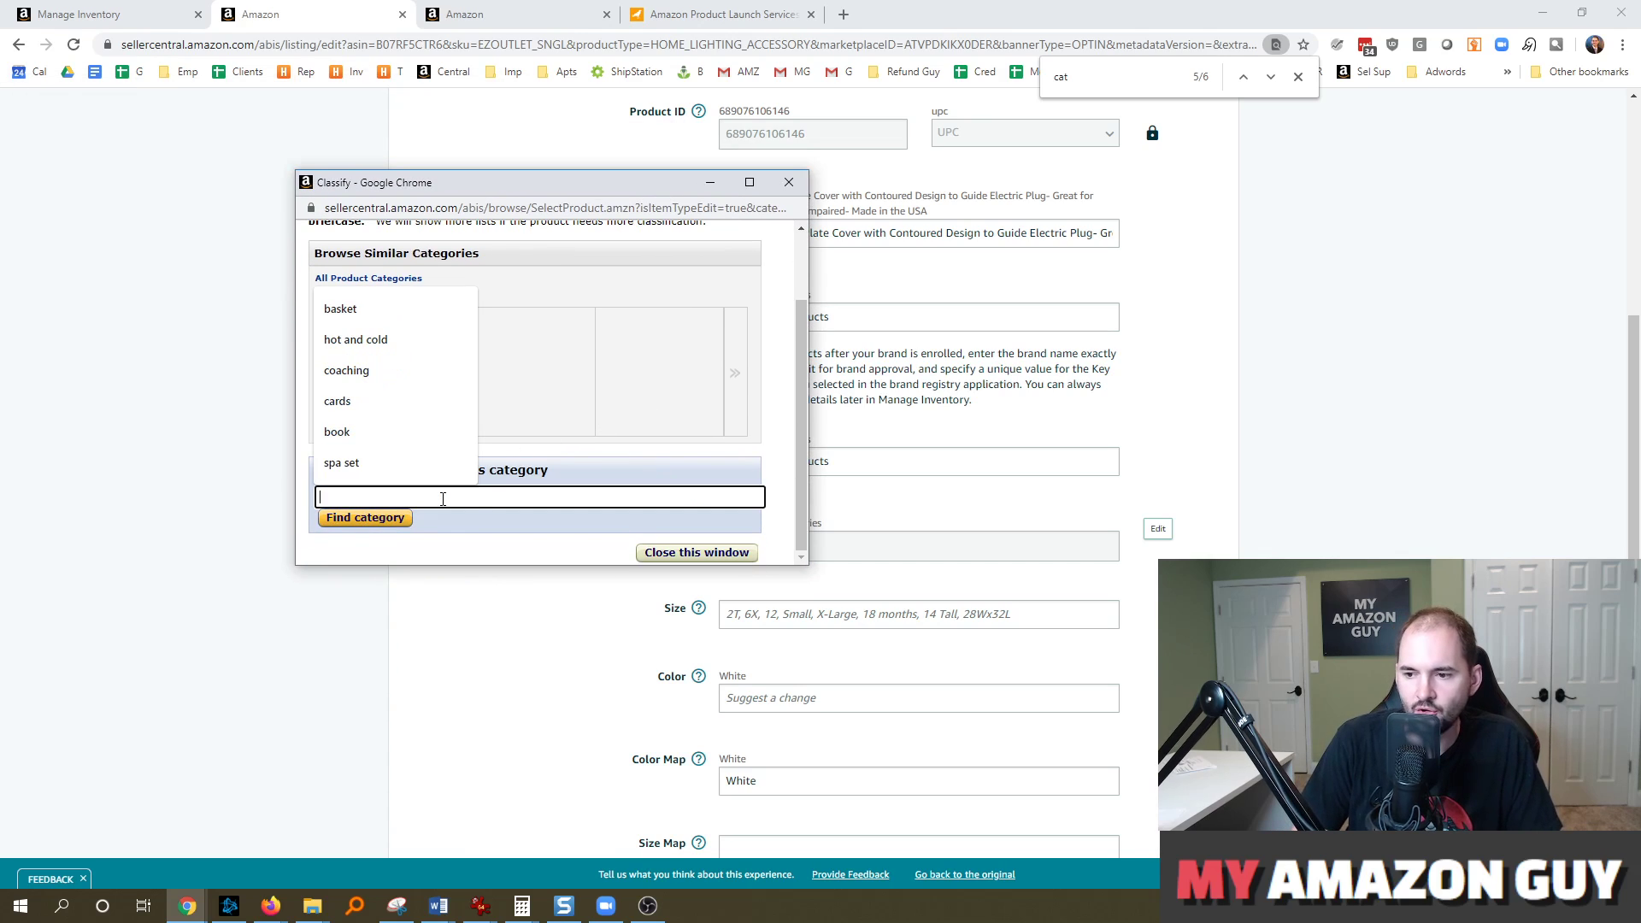
type("wall plate")
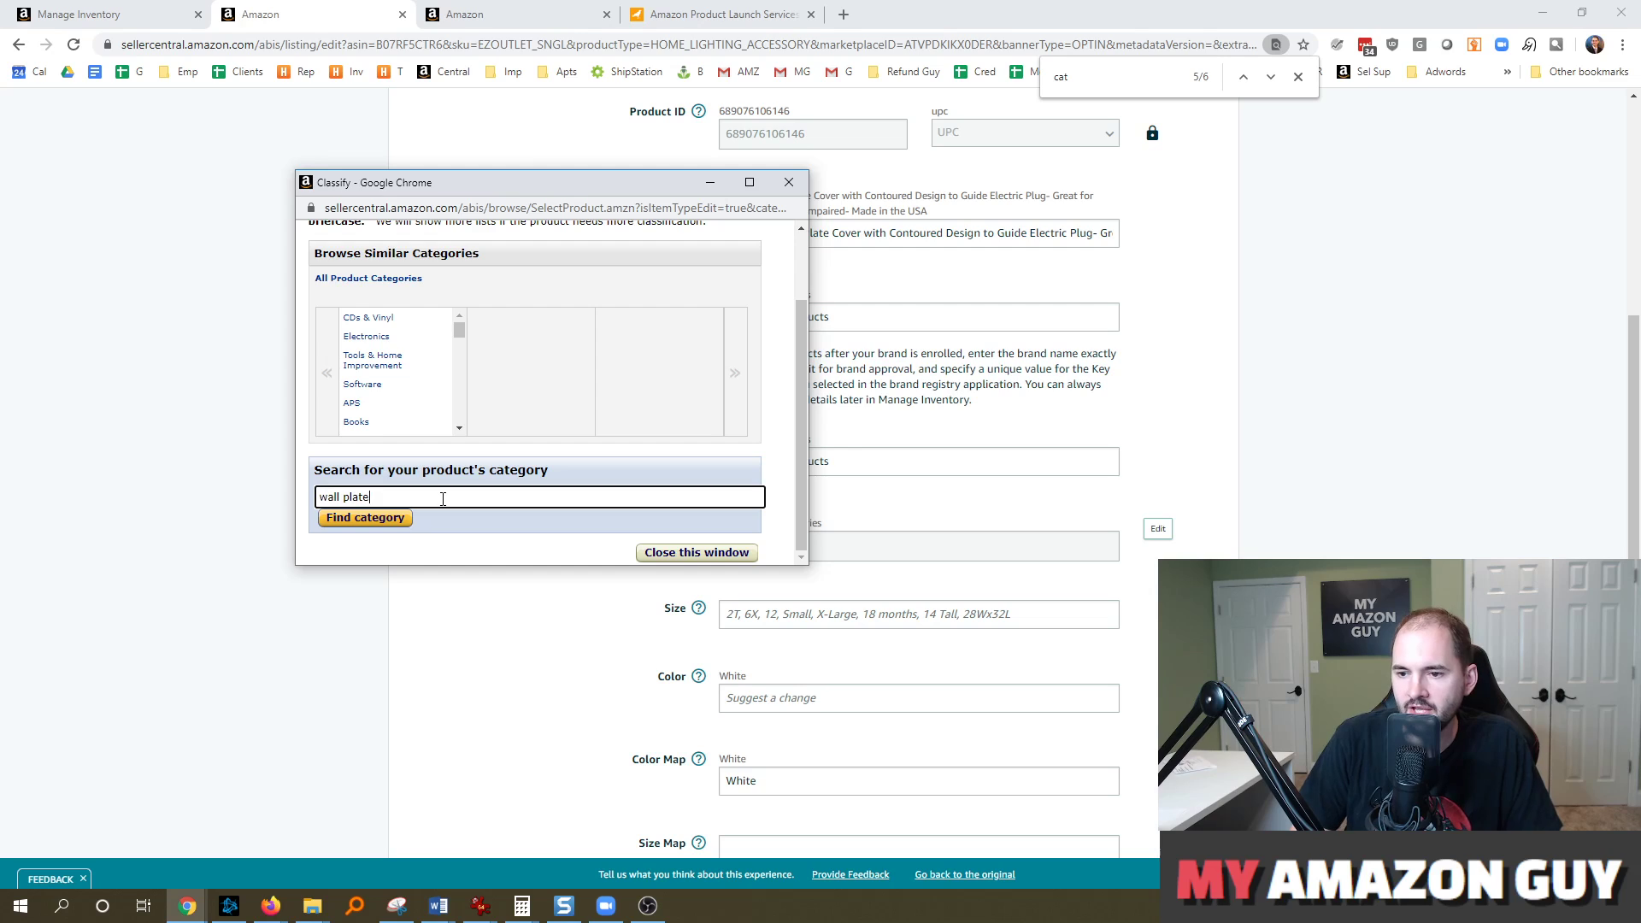
key("Return")
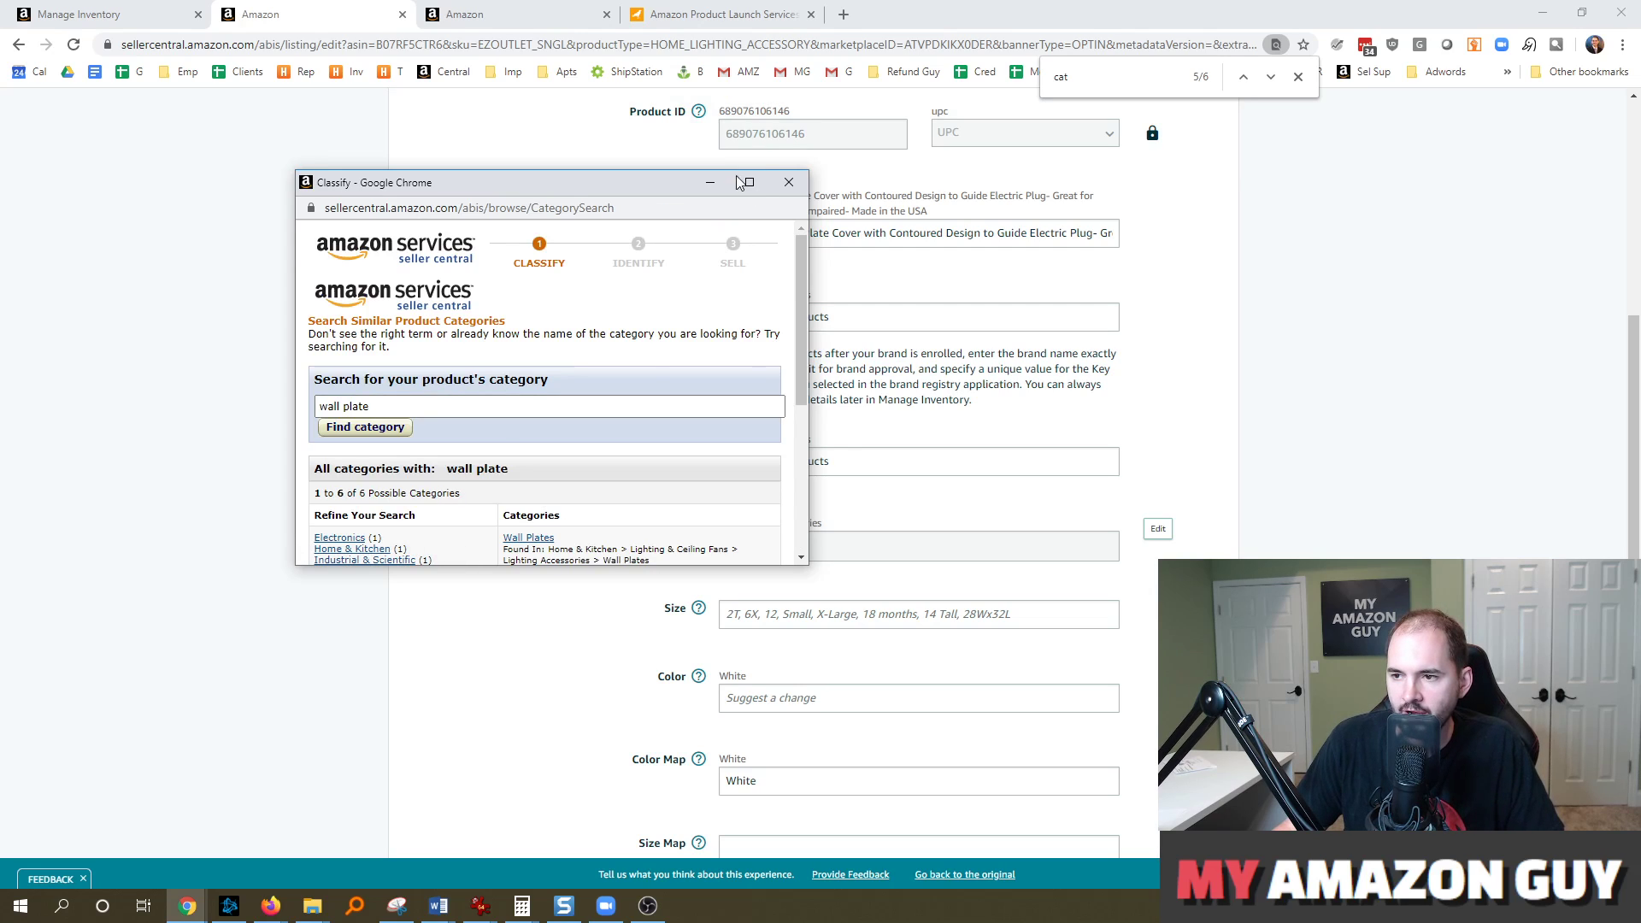
left_click(745, 182)
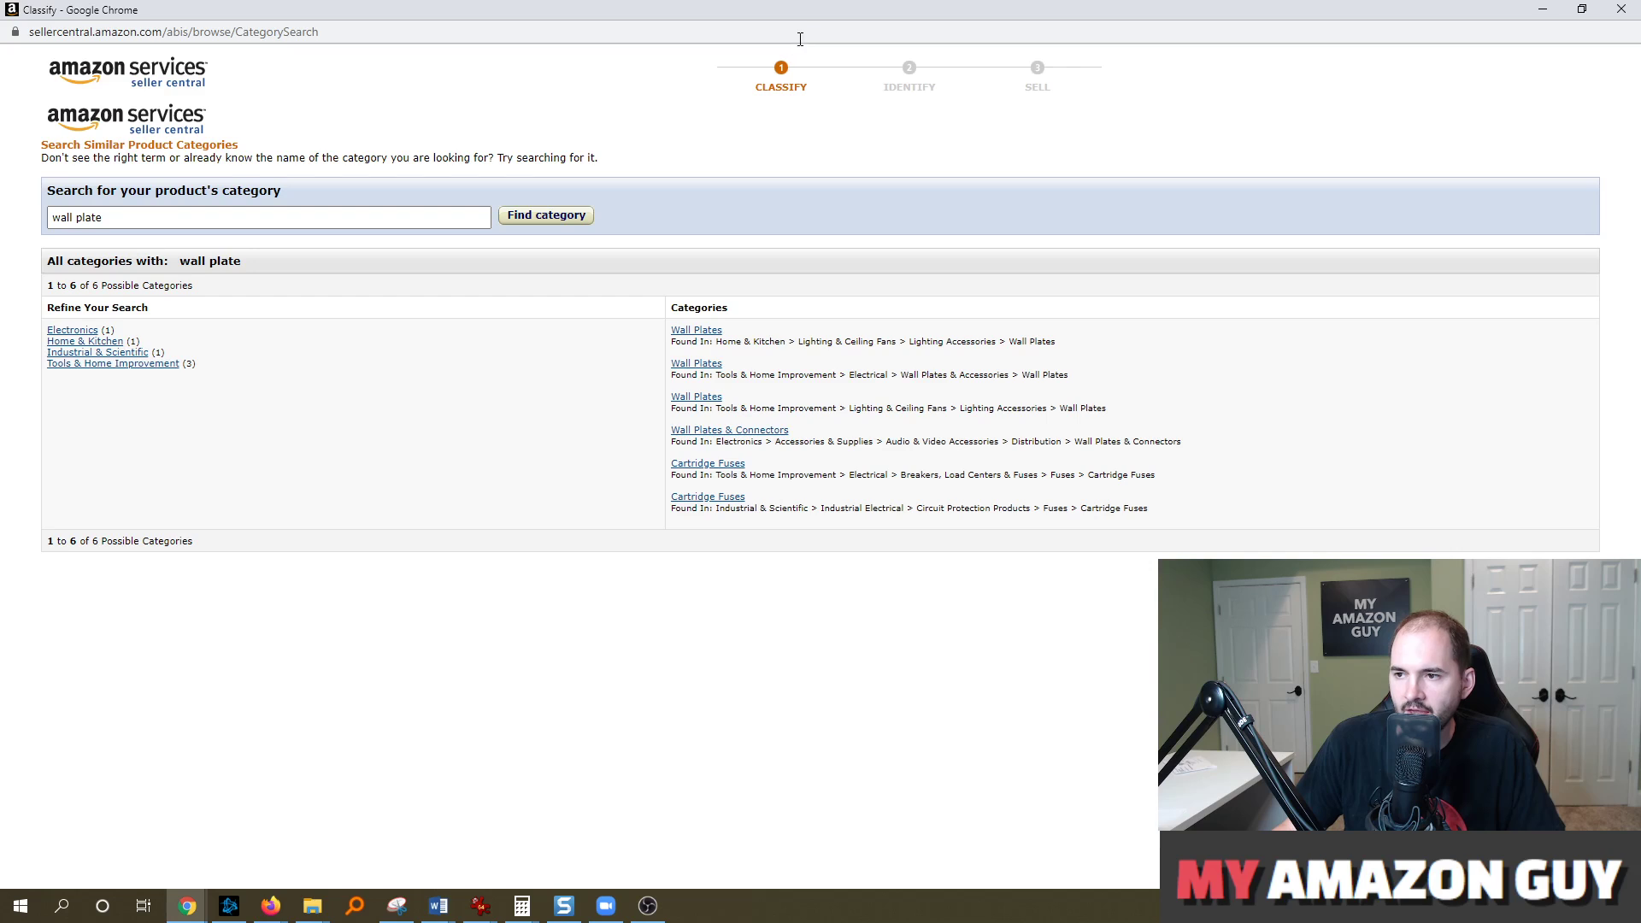
Step: Close the category-search popup and return to the Manage Inventory product list
double_click(809, 9)
left_click(427, 208)
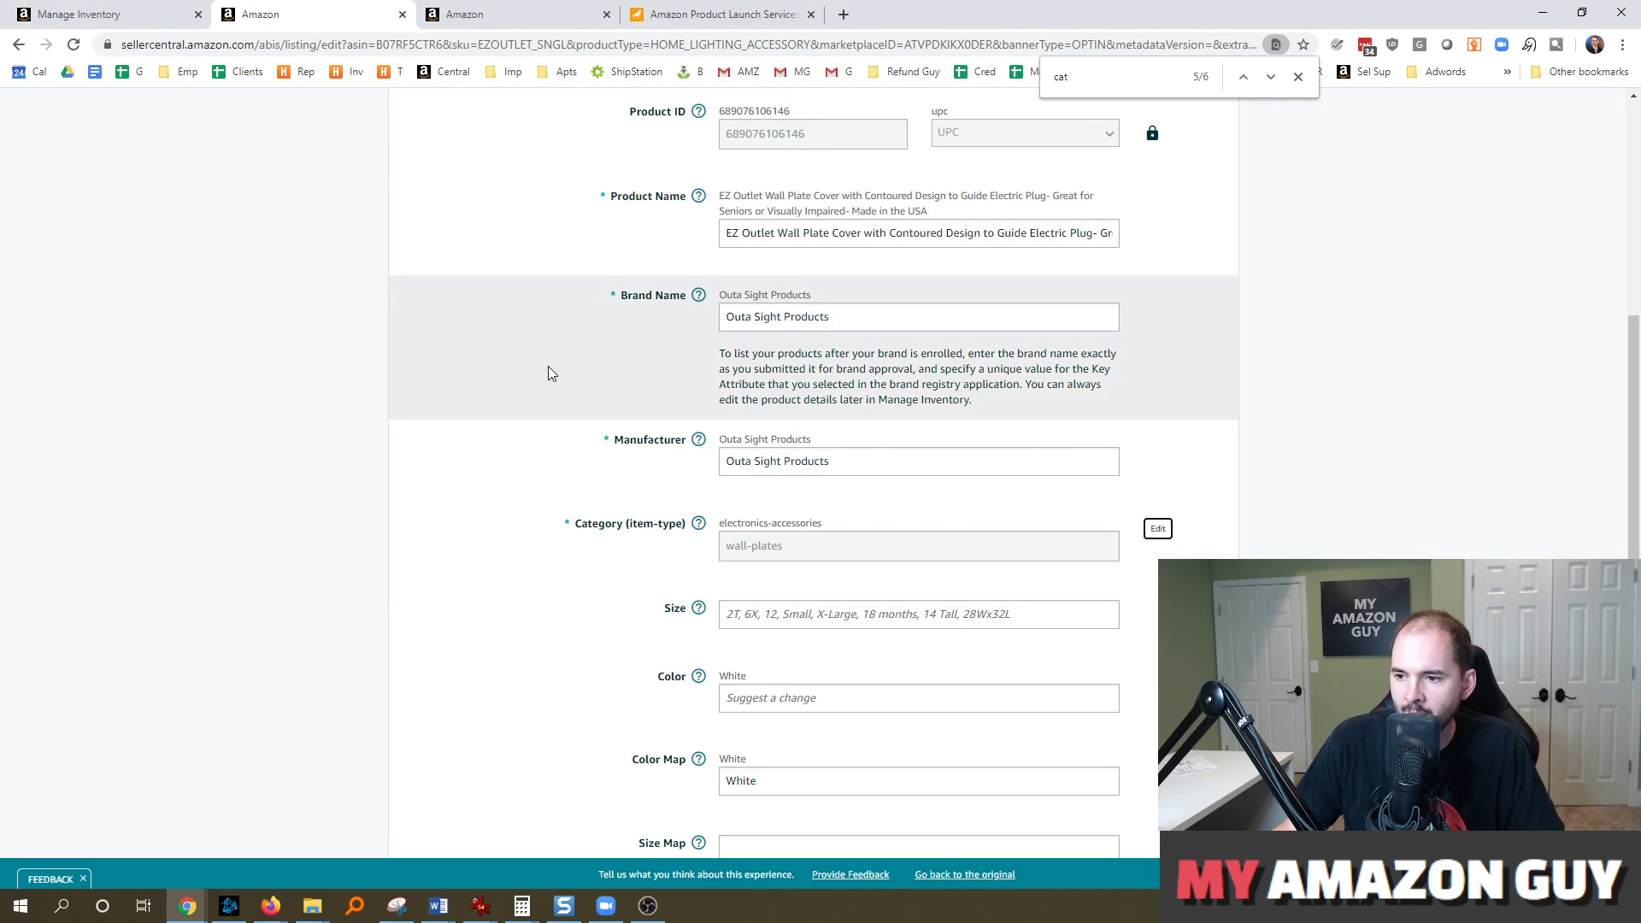
left_click_drag(1635, 436, 1635, 334)
left_click(115, 11)
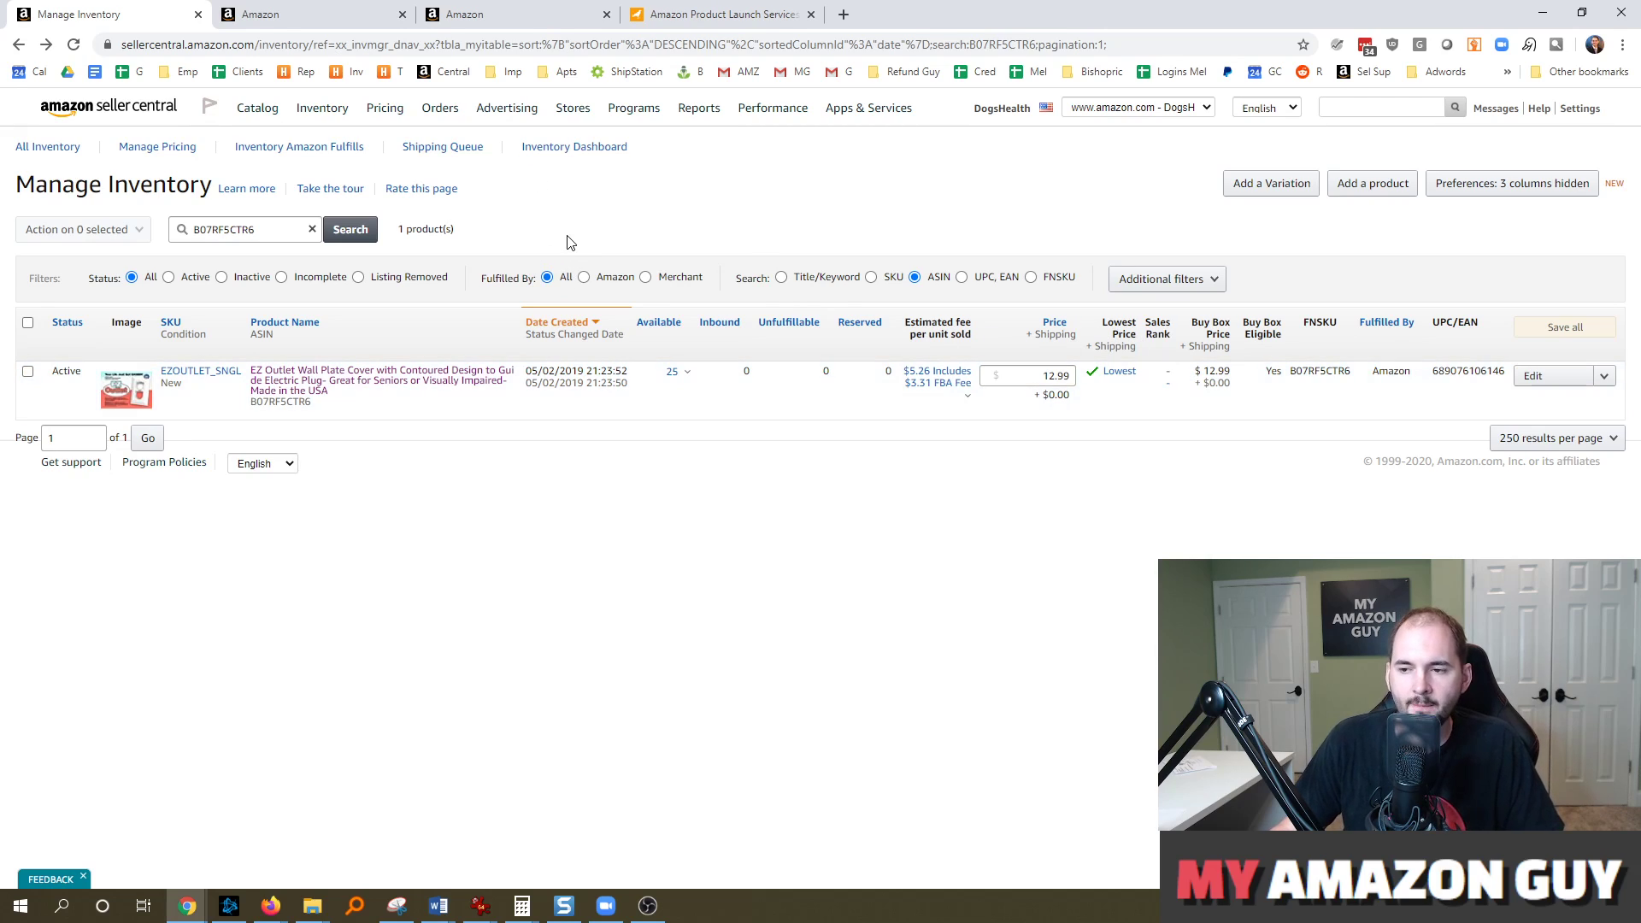
Step: Open the Selling on Amazon > Products, Listings, or Inventory > Inventory file upload issue form
left_click(490, 7)
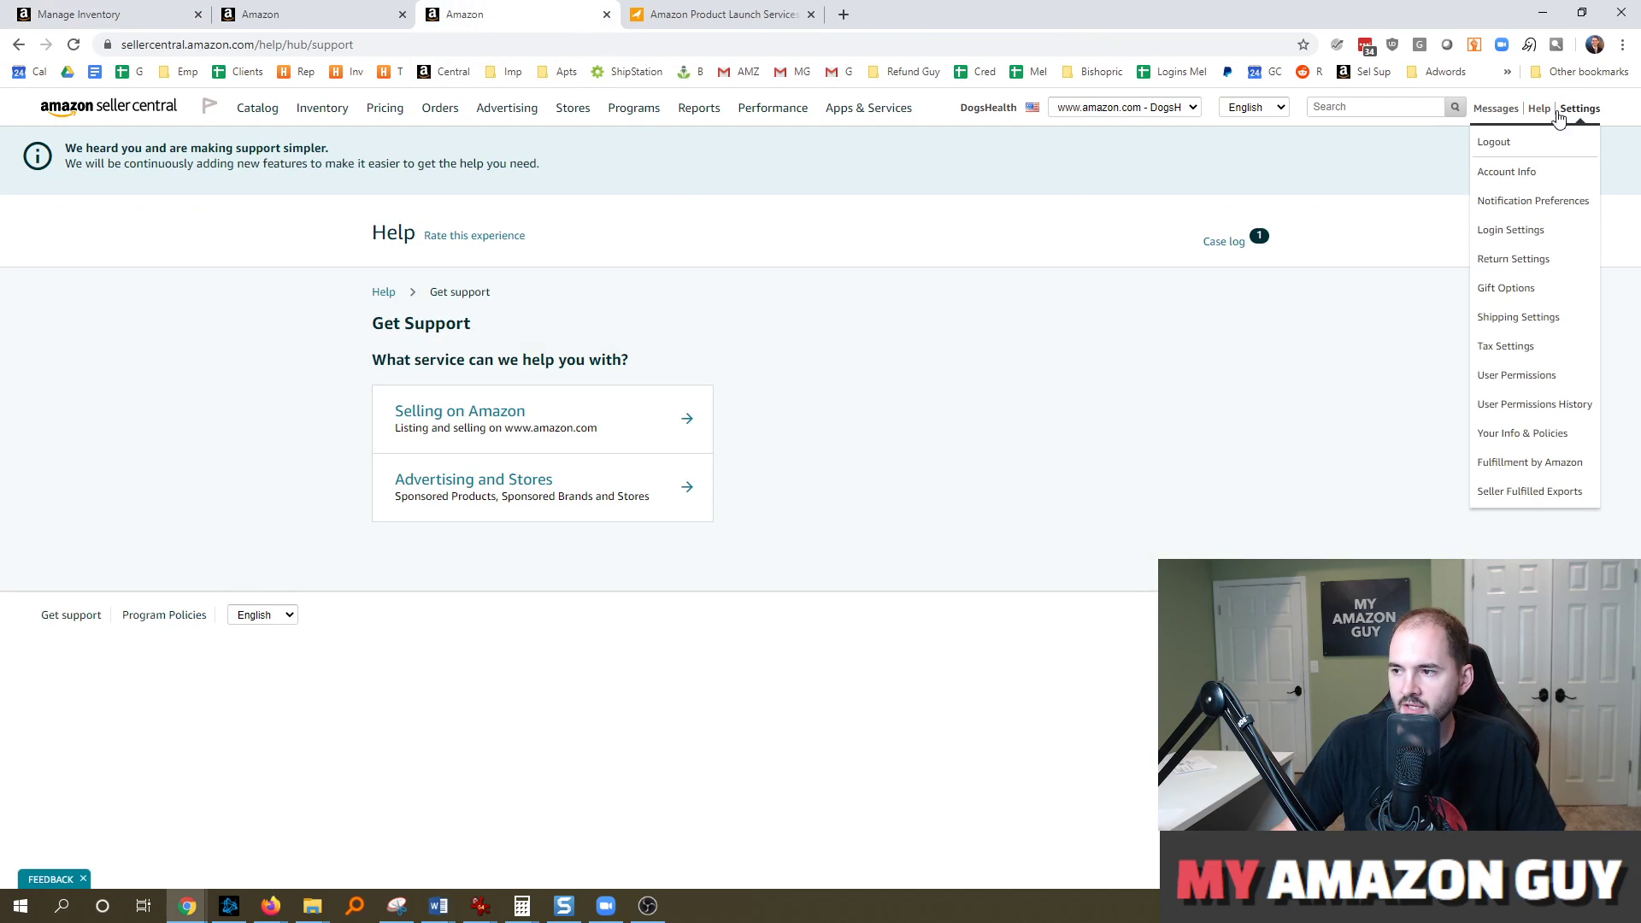
left_click(454, 426)
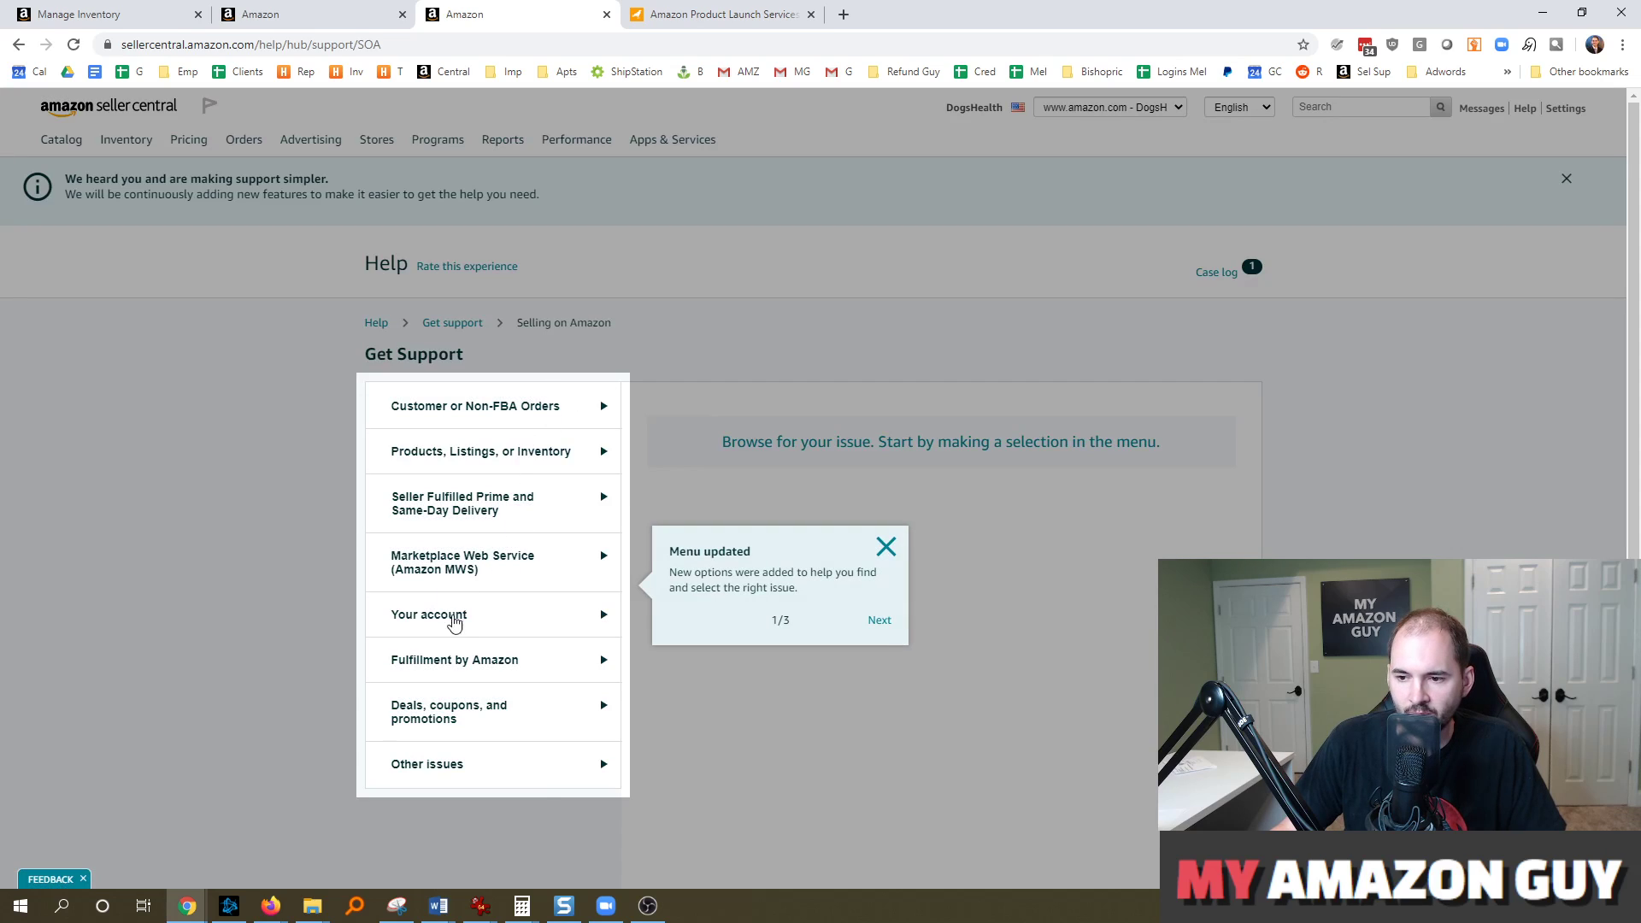
scroll(461, 562, "down", 1)
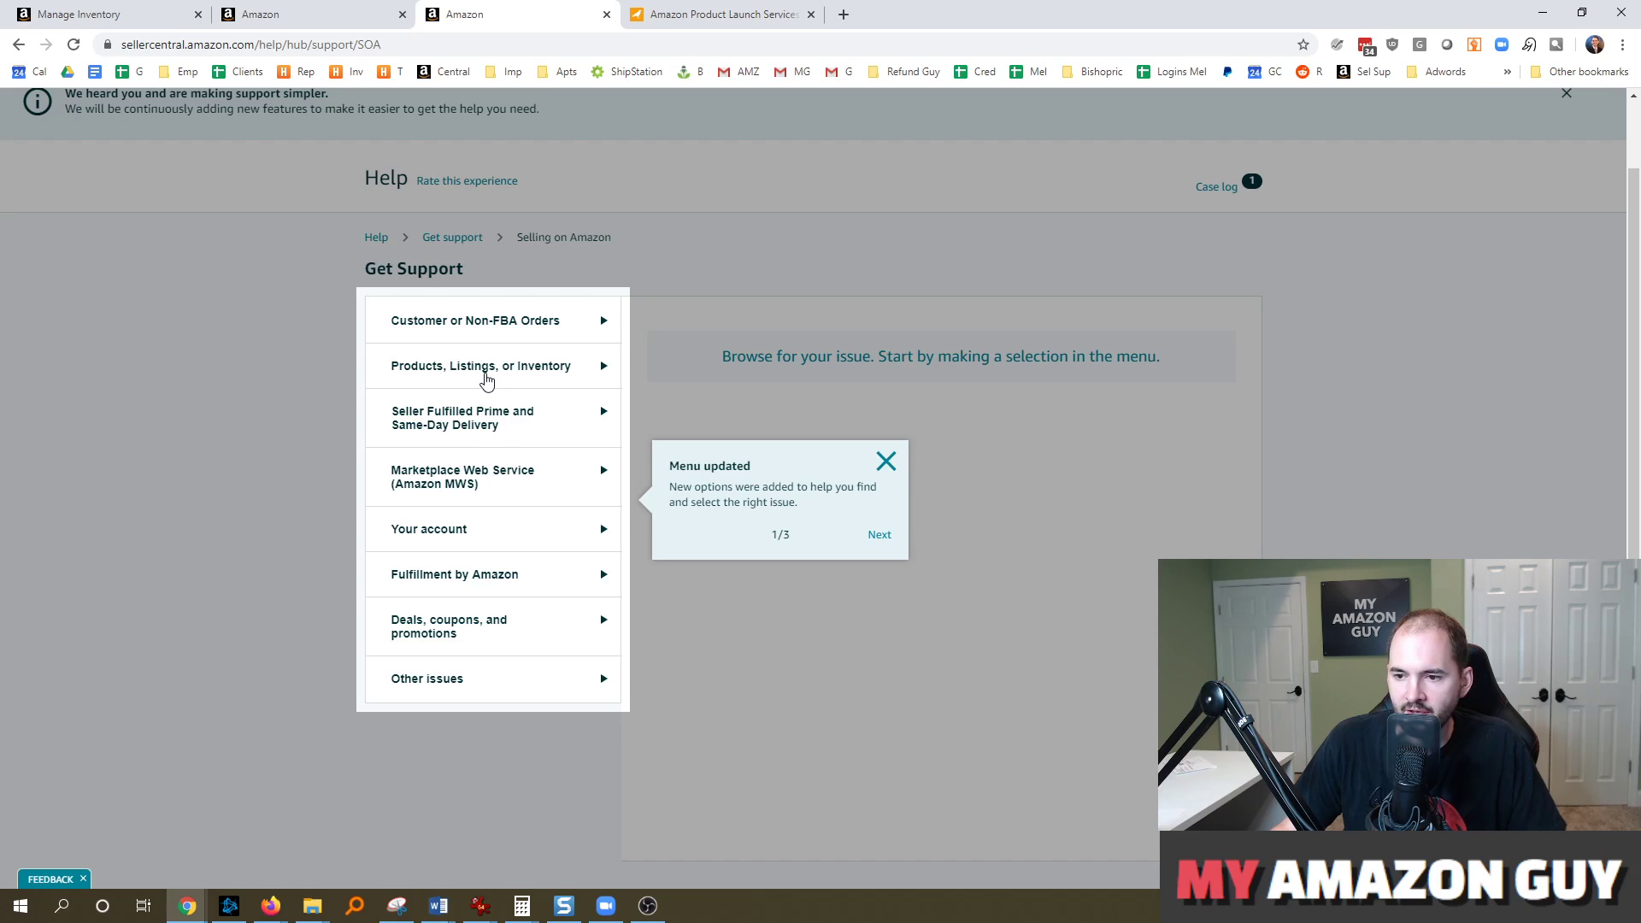
left_click(485, 381)
left_click(590, 376)
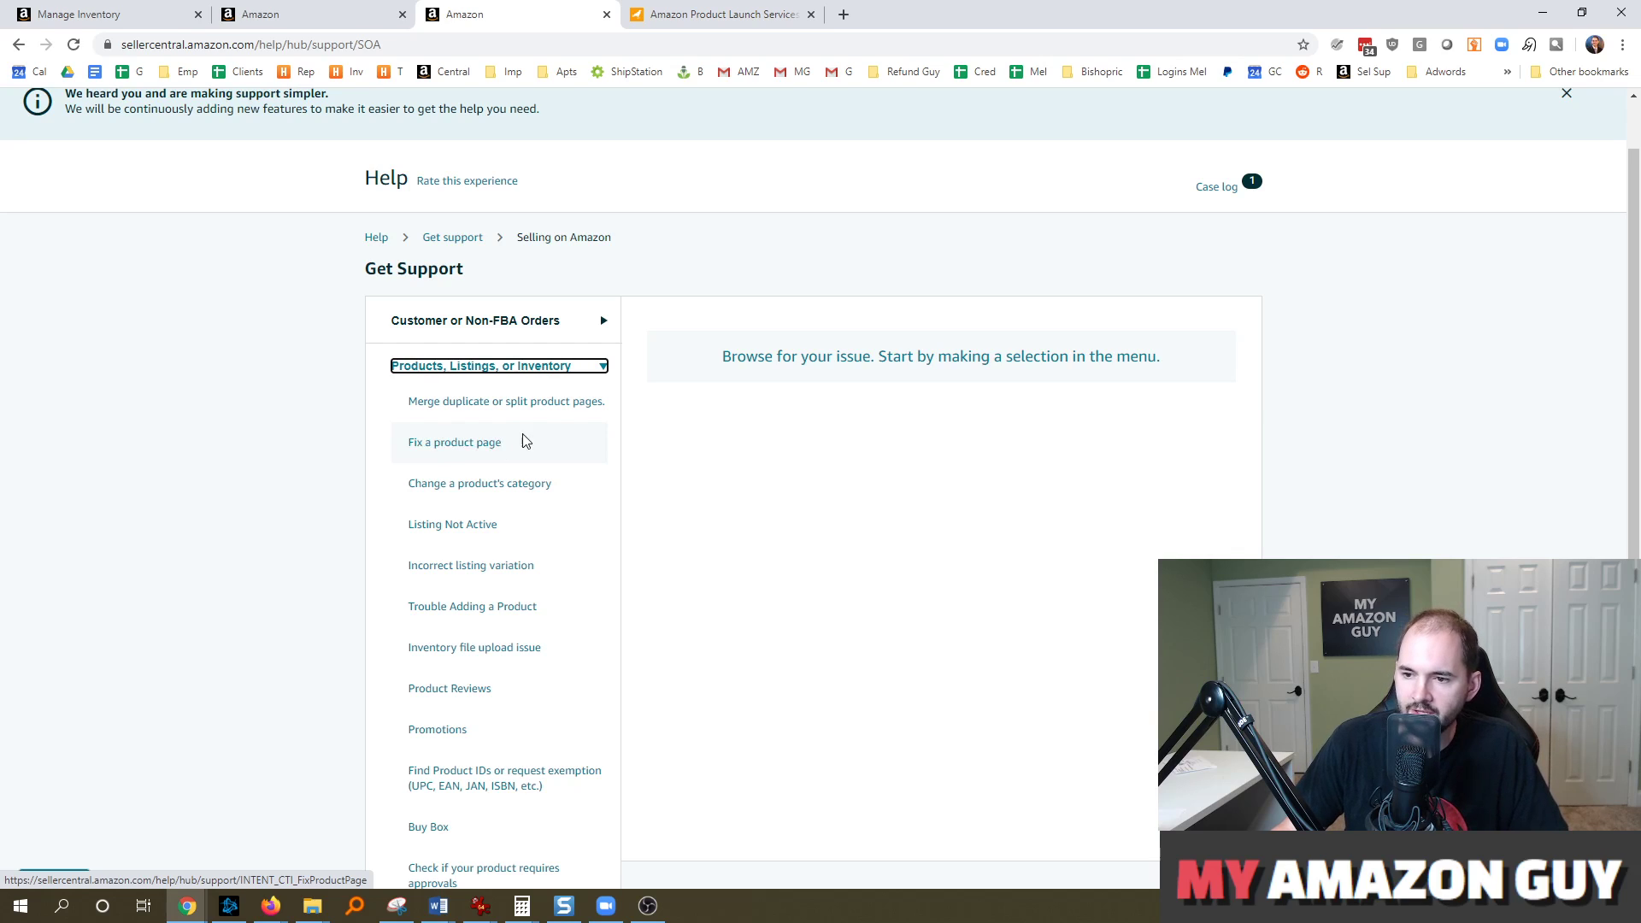
scroll(628, 419, "down", 1)
scroll(601, 414, "down", 1)
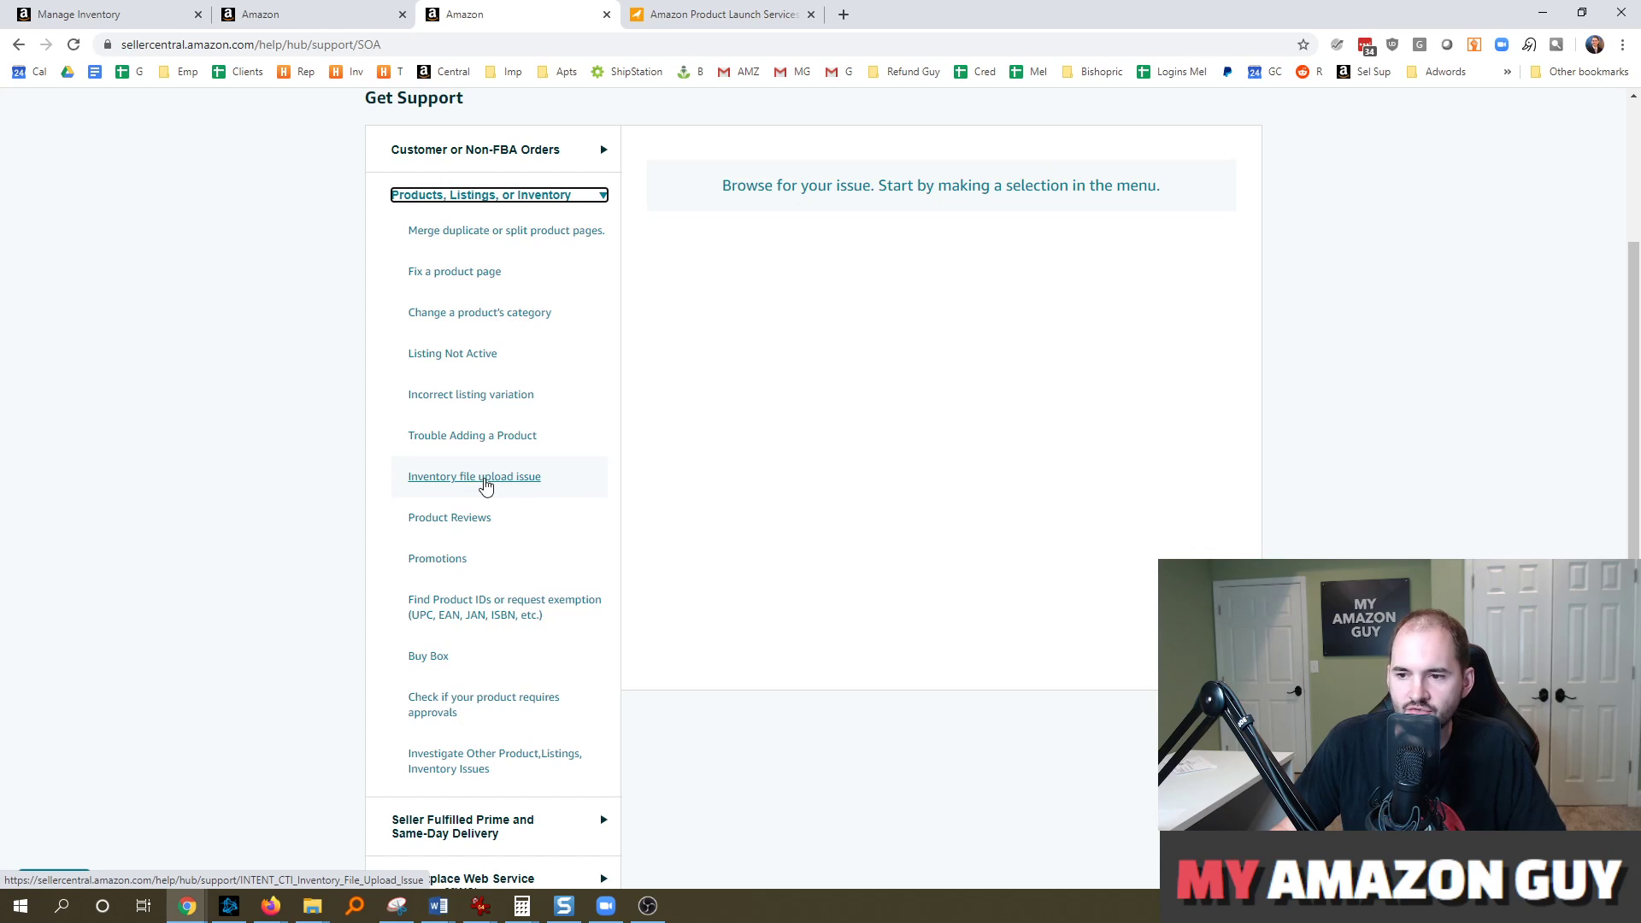
left_click(477, 484)
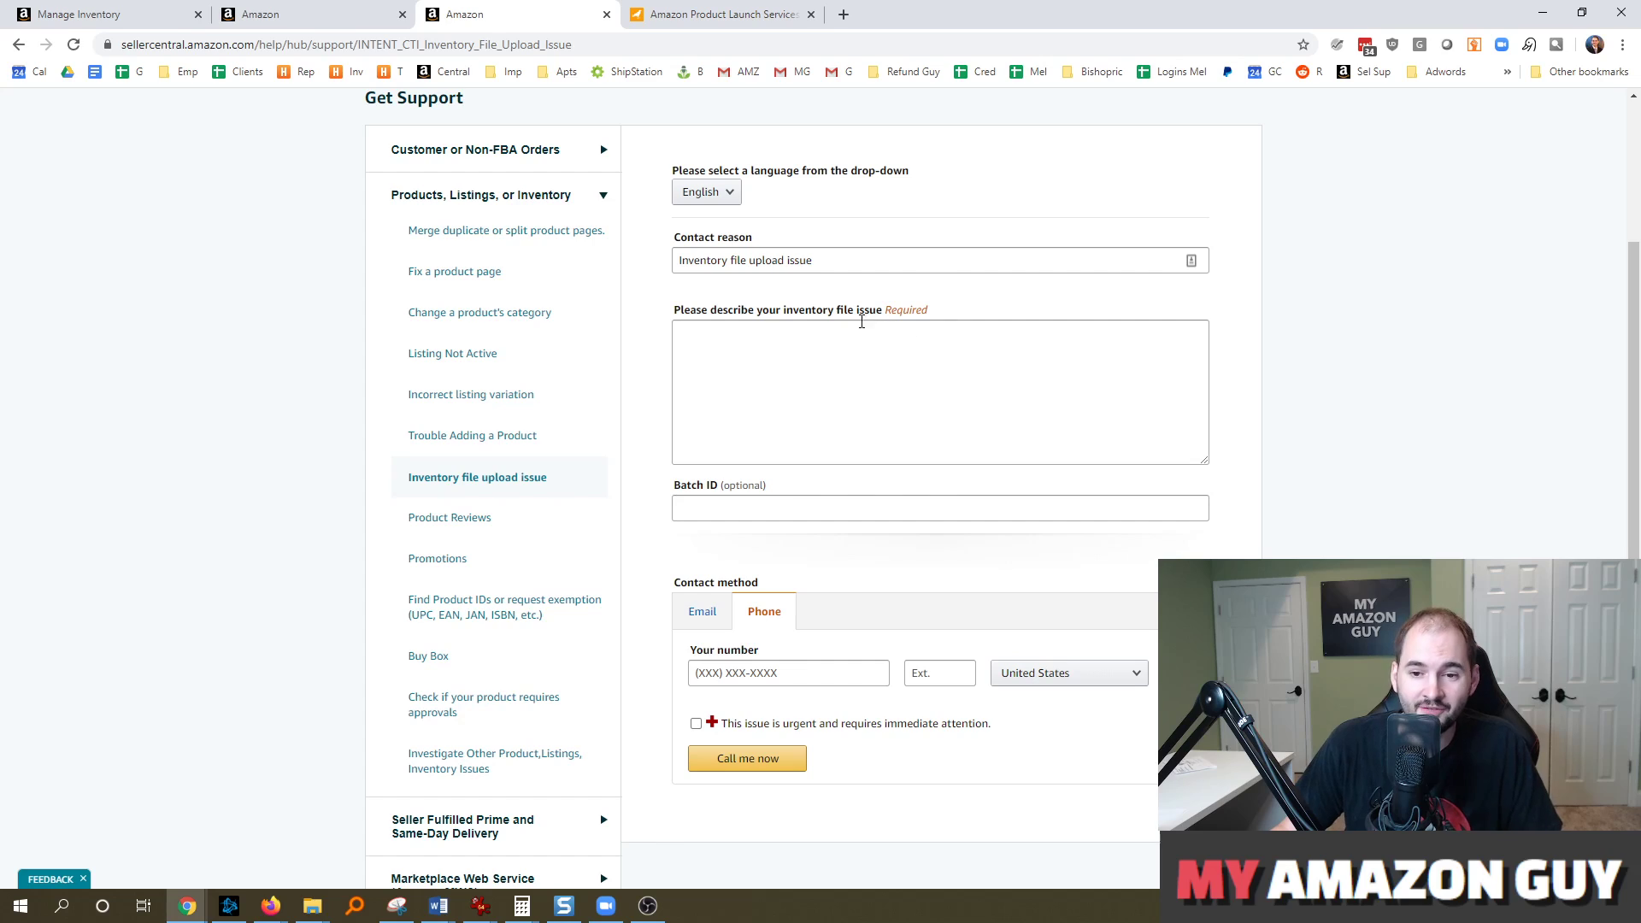
Step: Set the contact reason to 'BSR missing' and describe the missing ranking, asking support to investigate
left_click(821, 257)
key("ctrl+a")
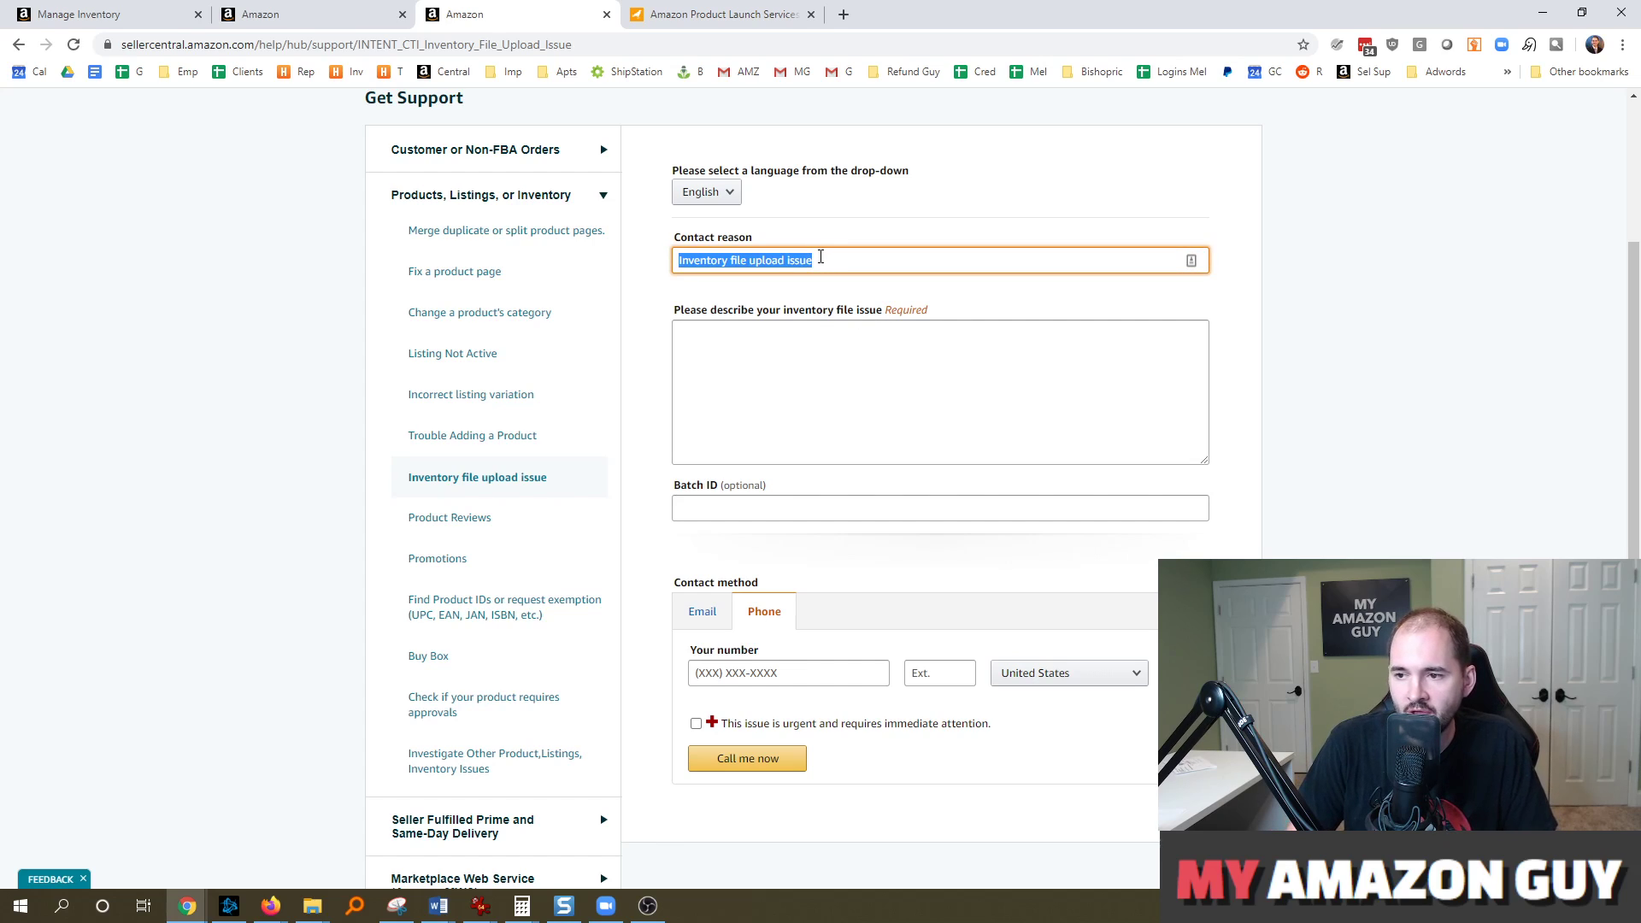
key("BackSpace")
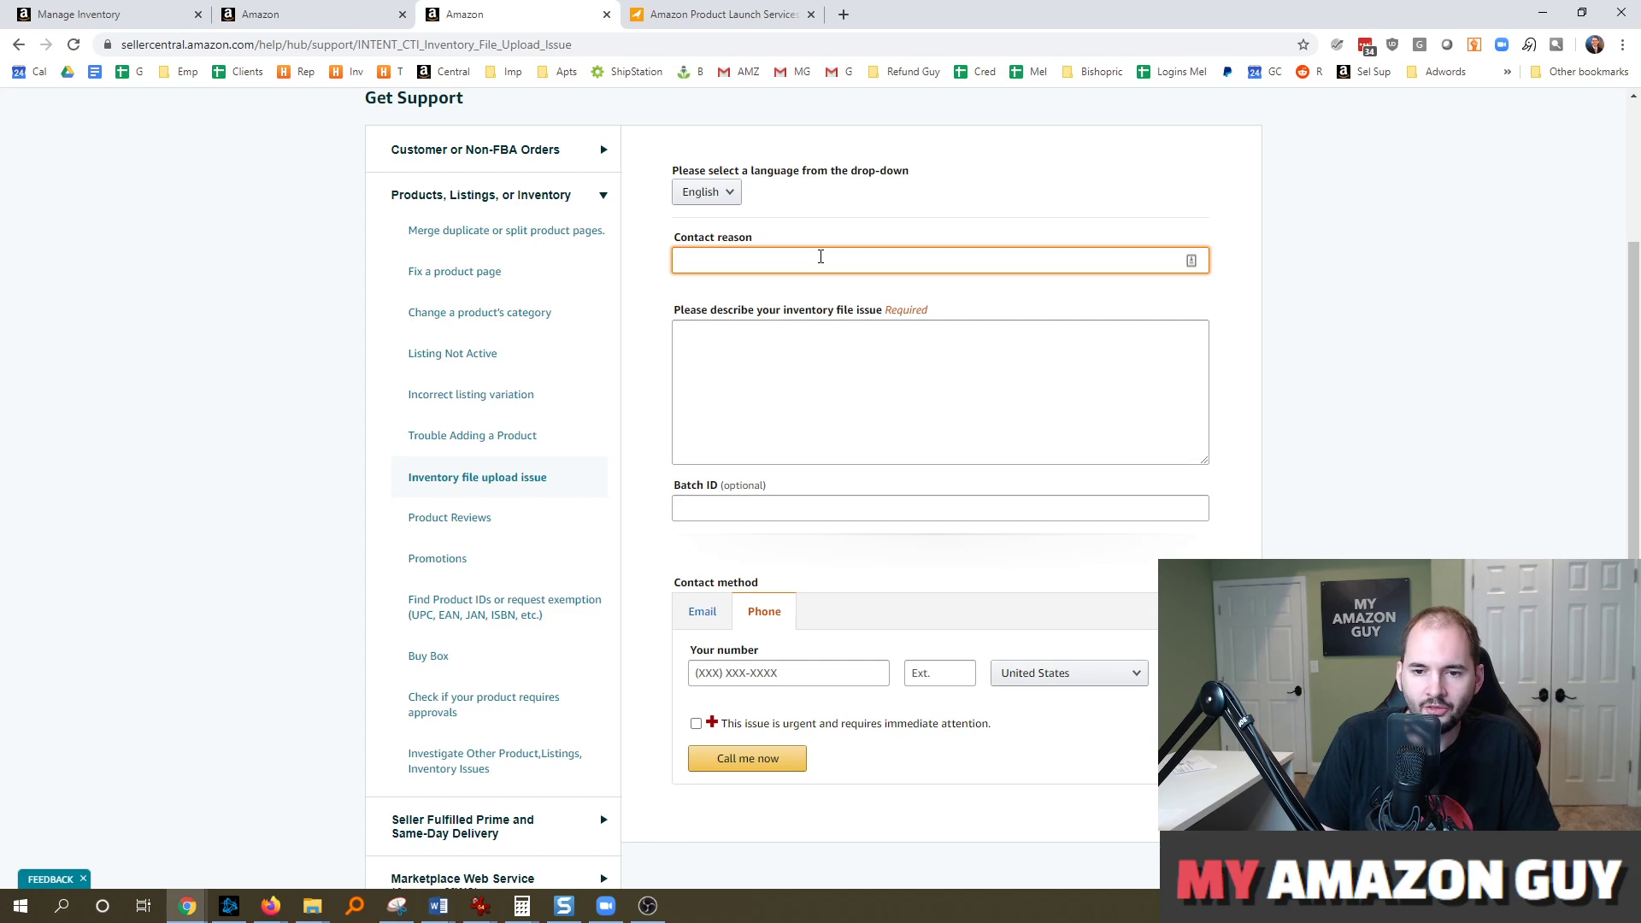
type("BSR missing")
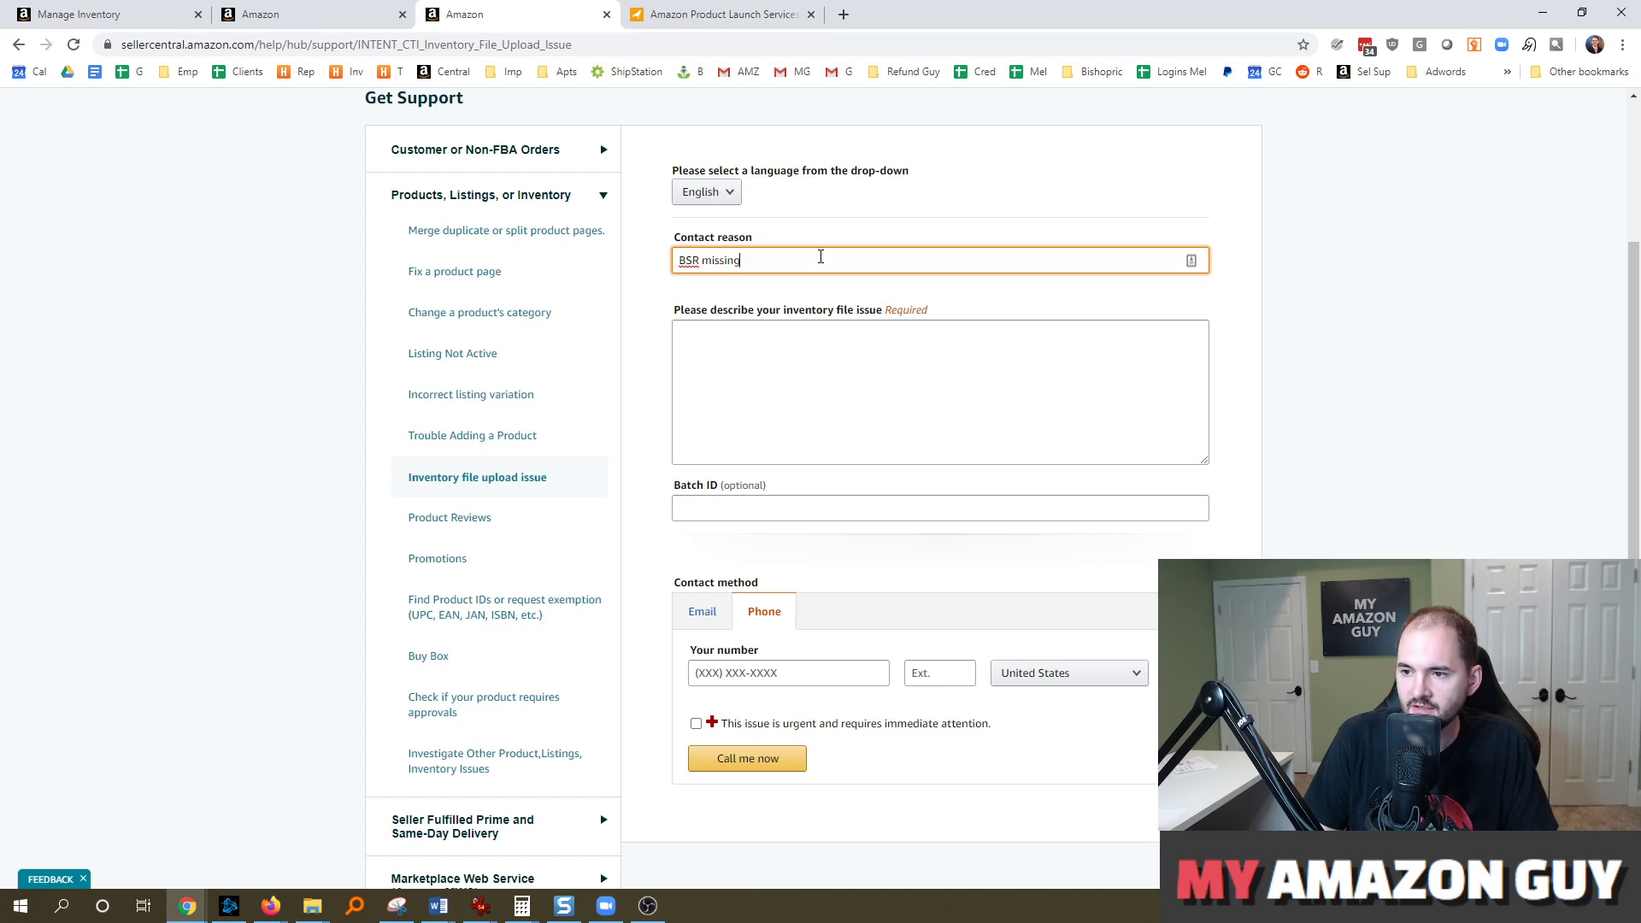
left_click(818, 328)
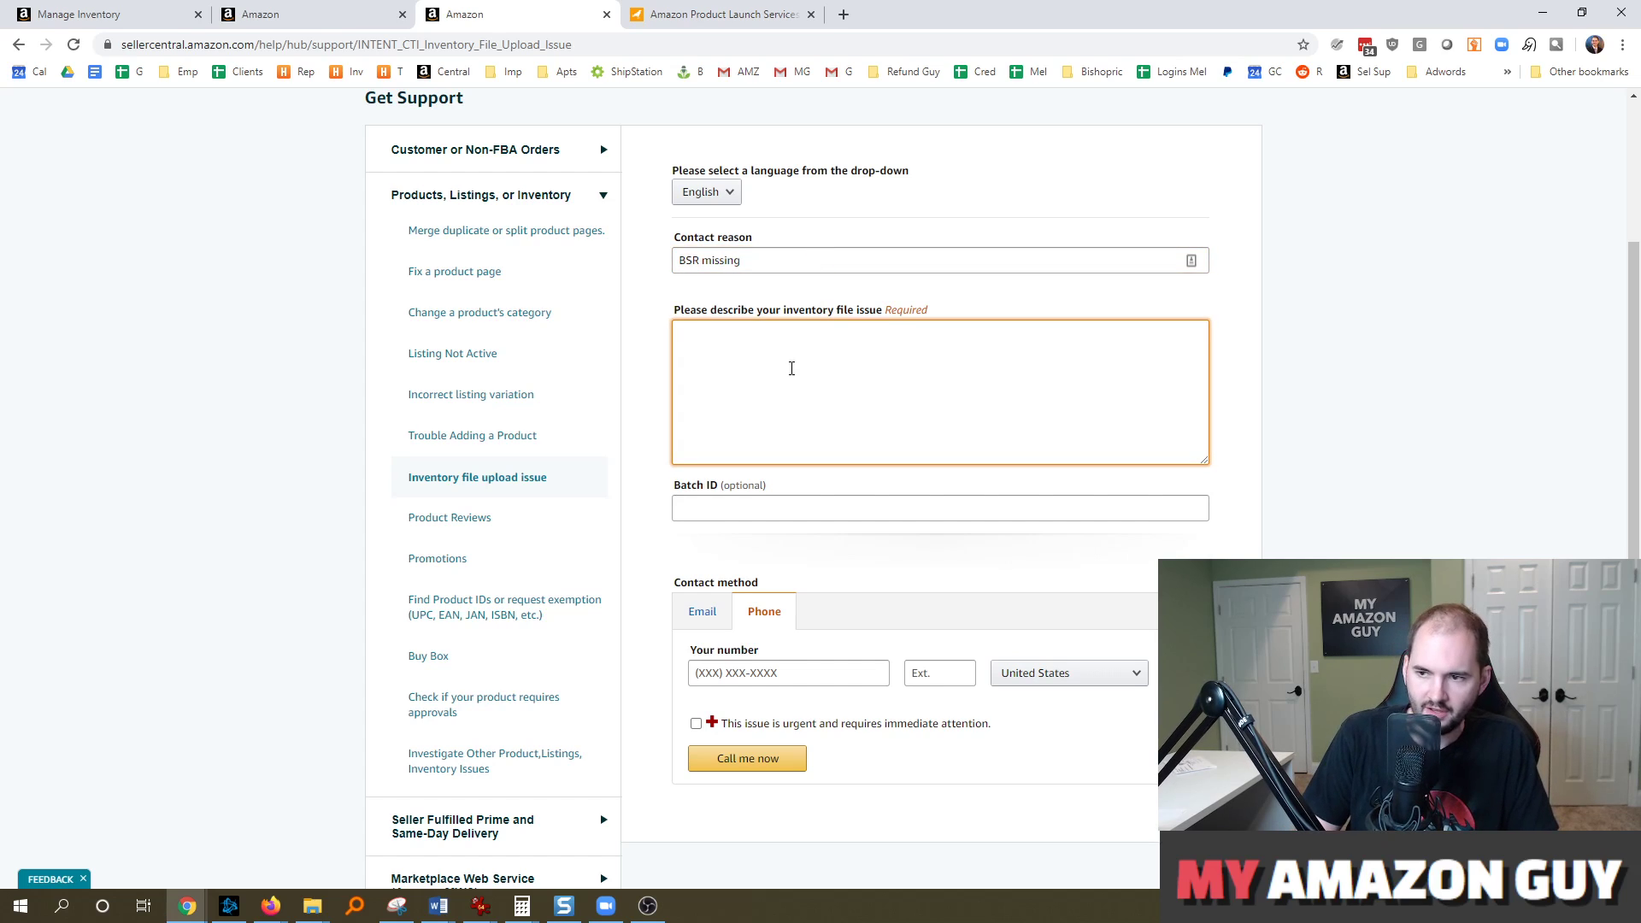
type("Hi my below product has its B")
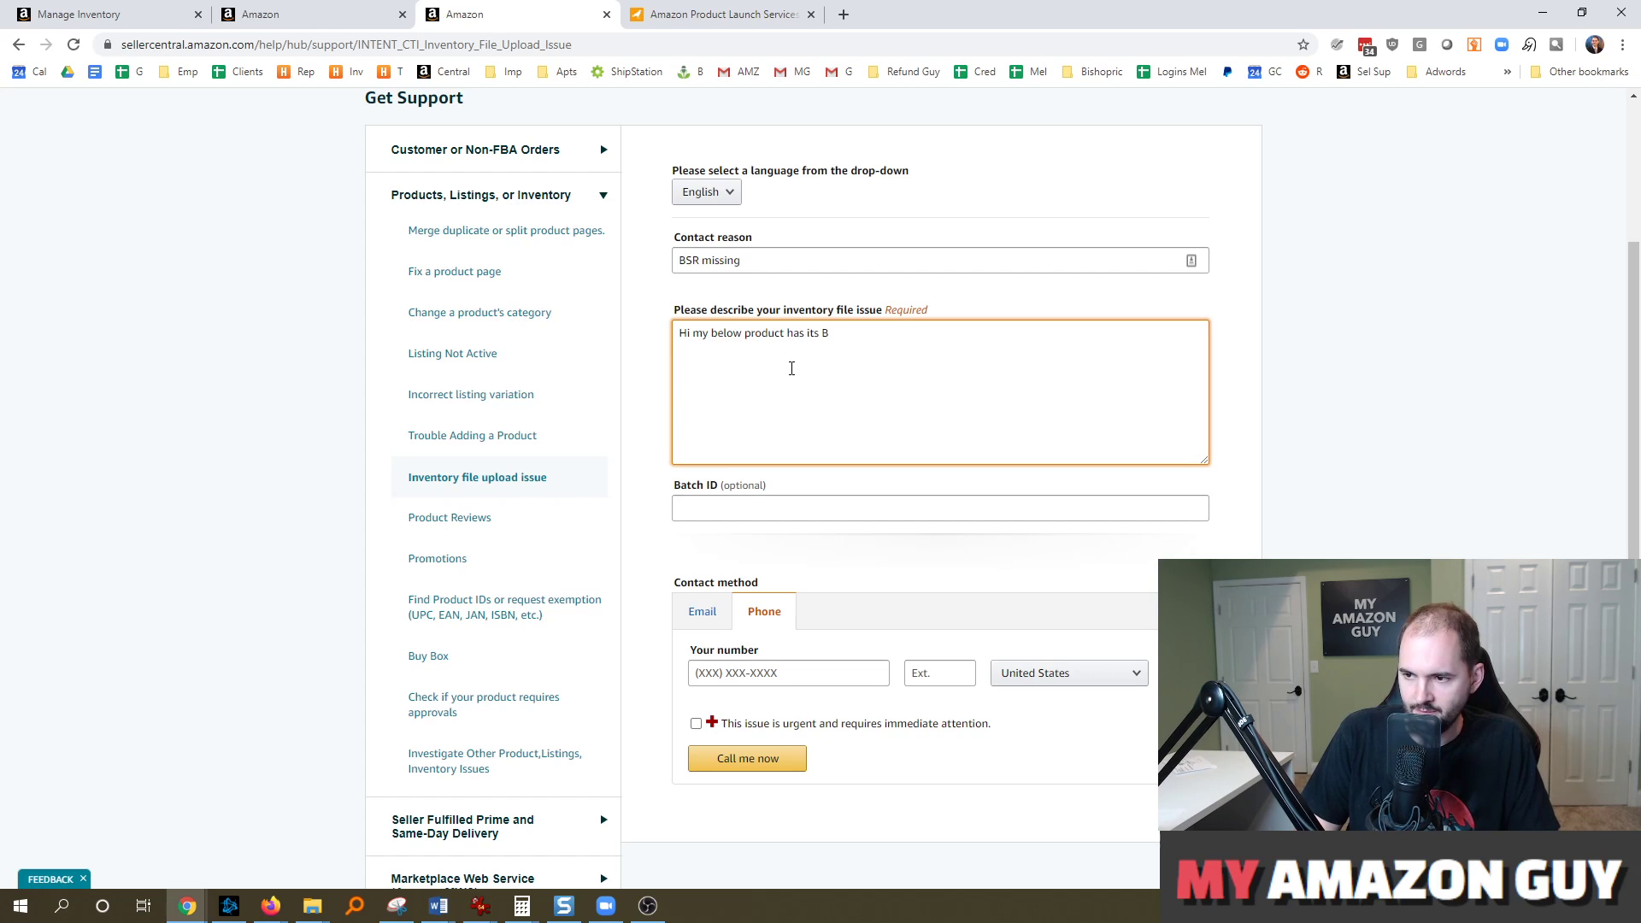
type("SR or ranki")
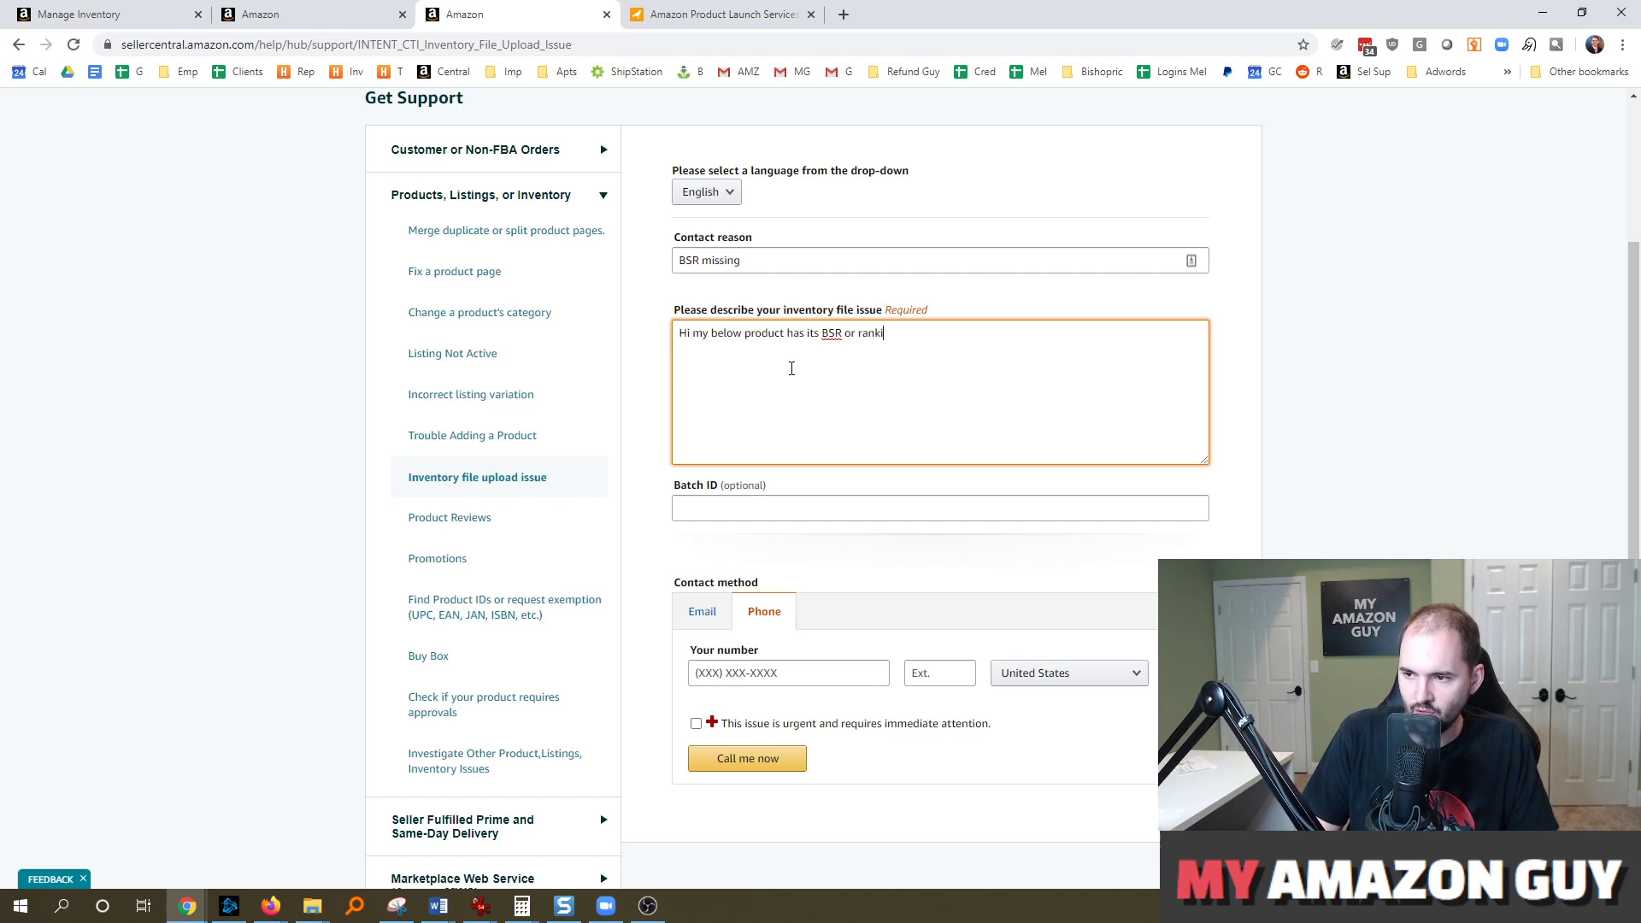
type("ng missing. ")
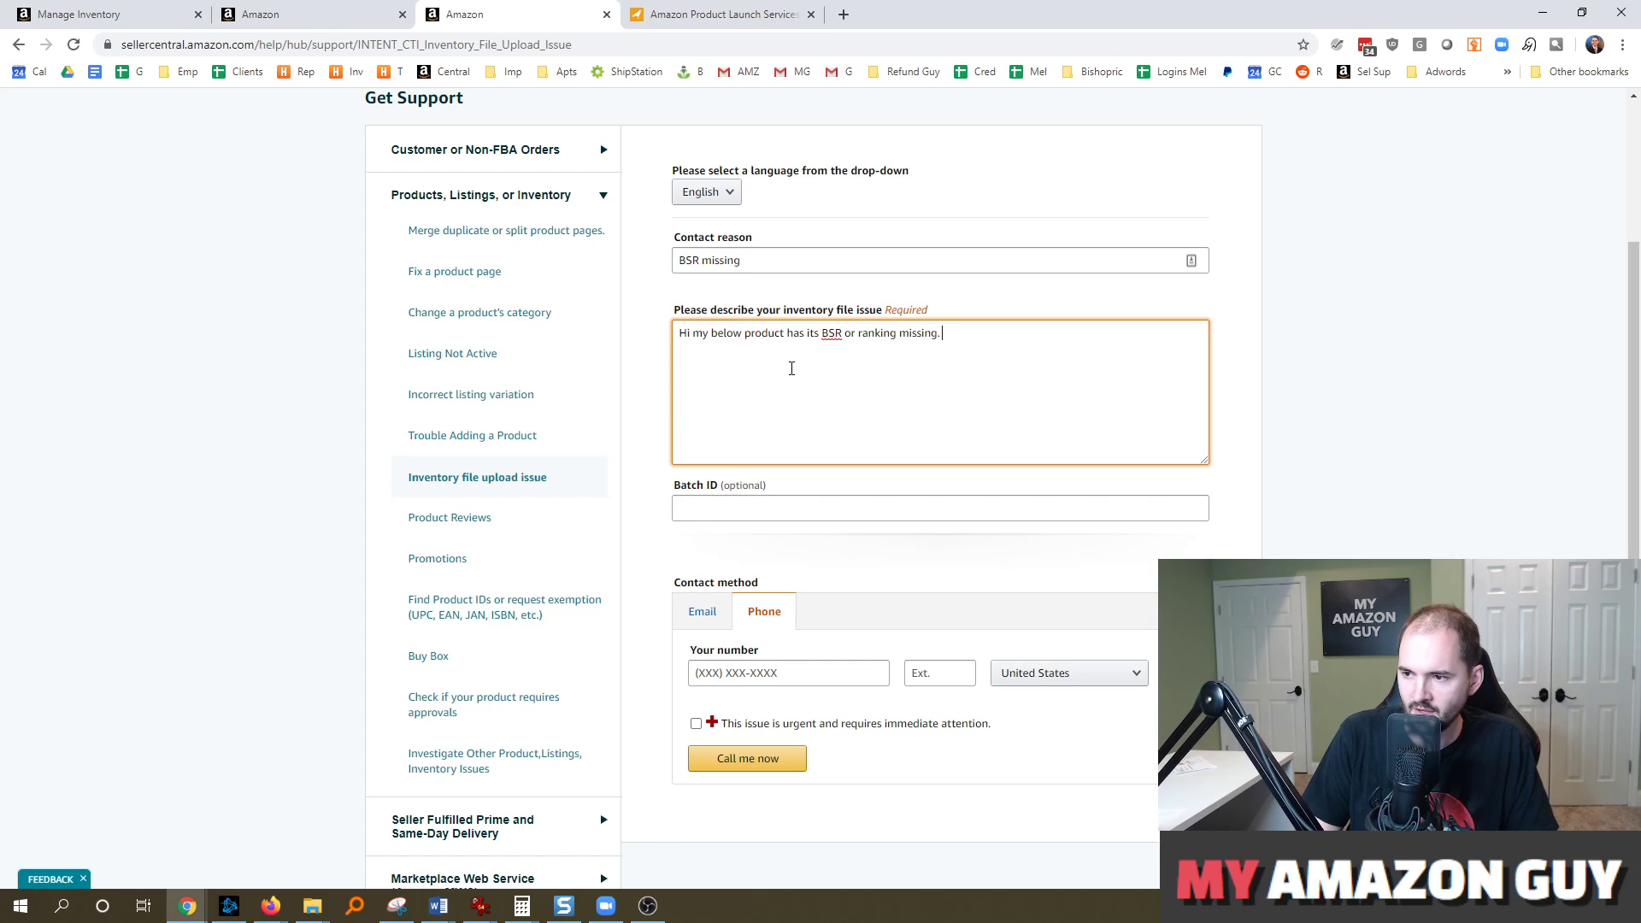
type("Please investigate")
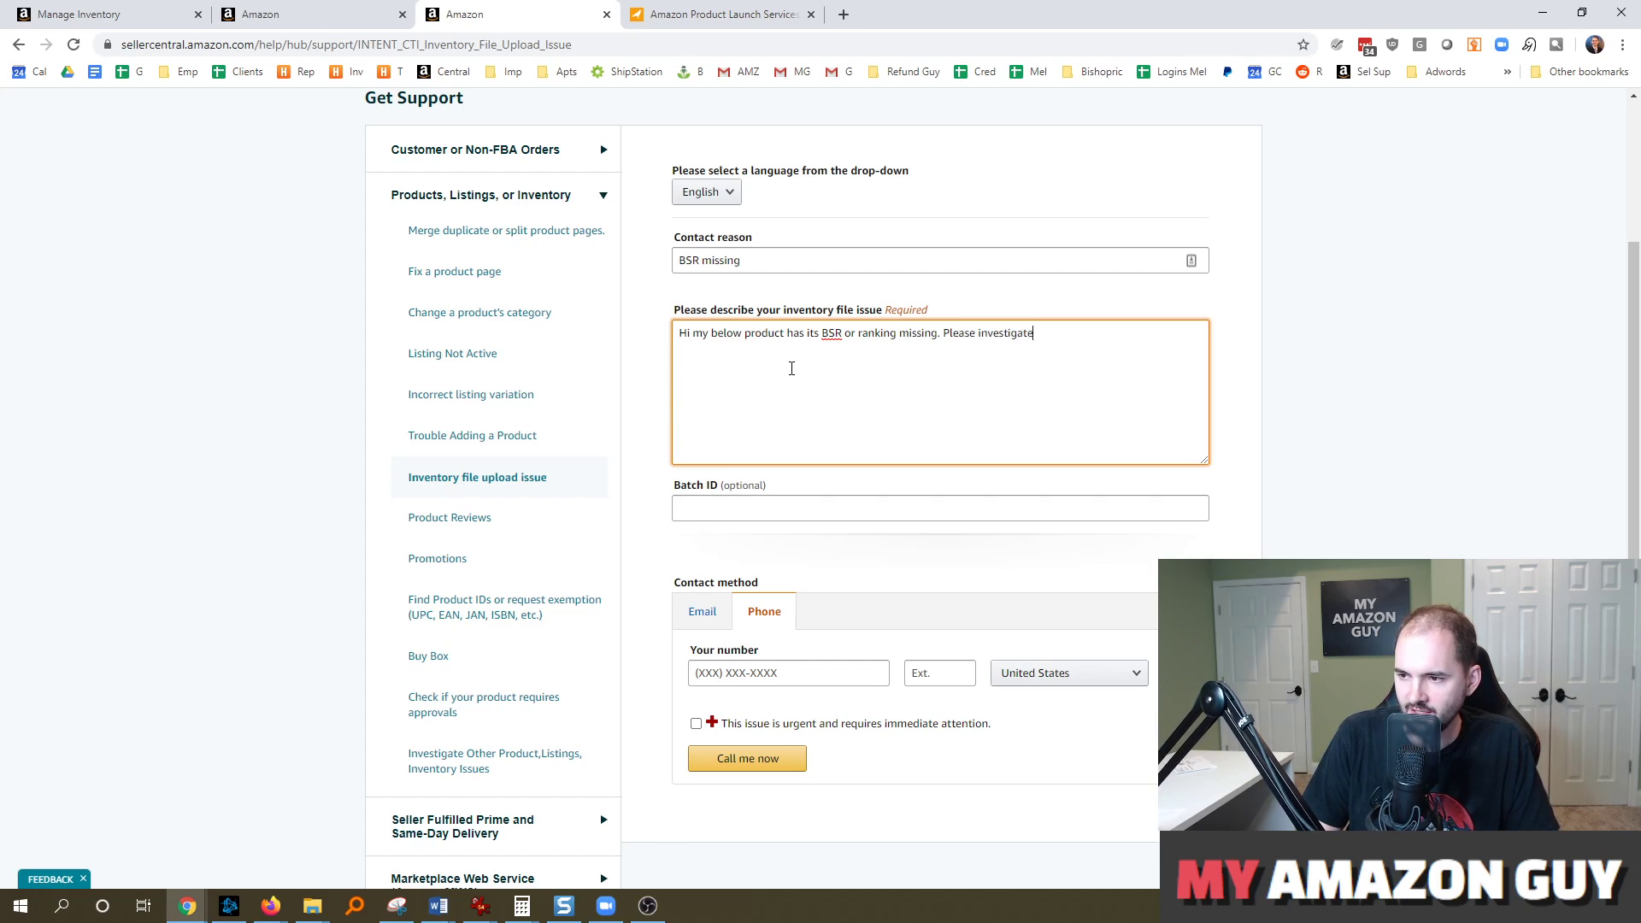
type(" and let me know how to fix or")
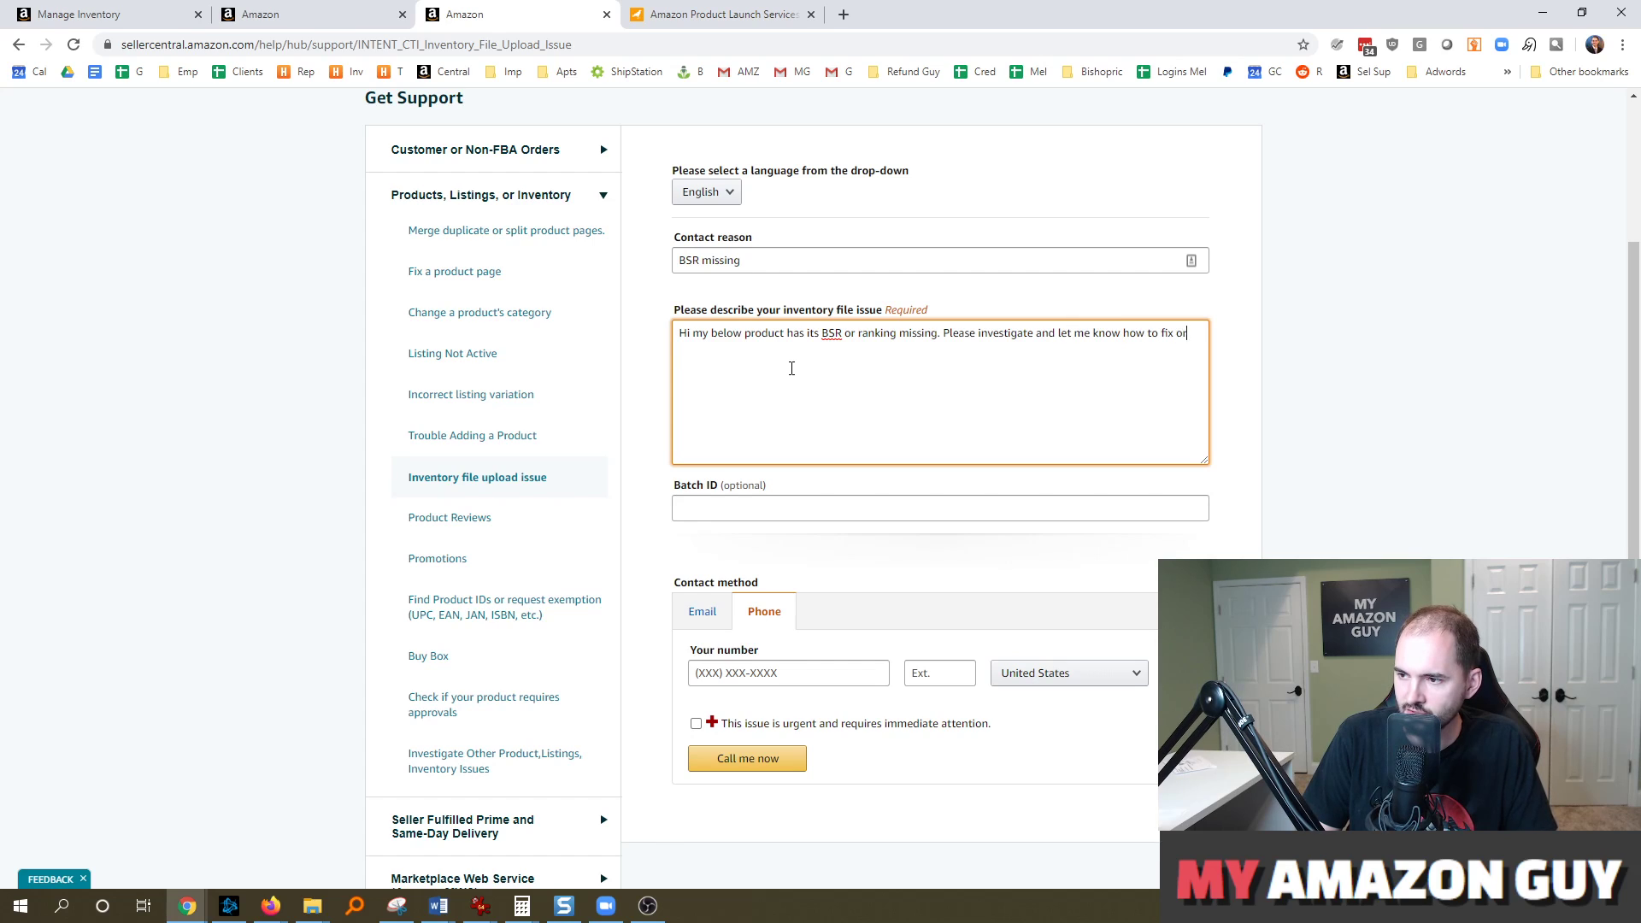
type(" refresh on your end.")
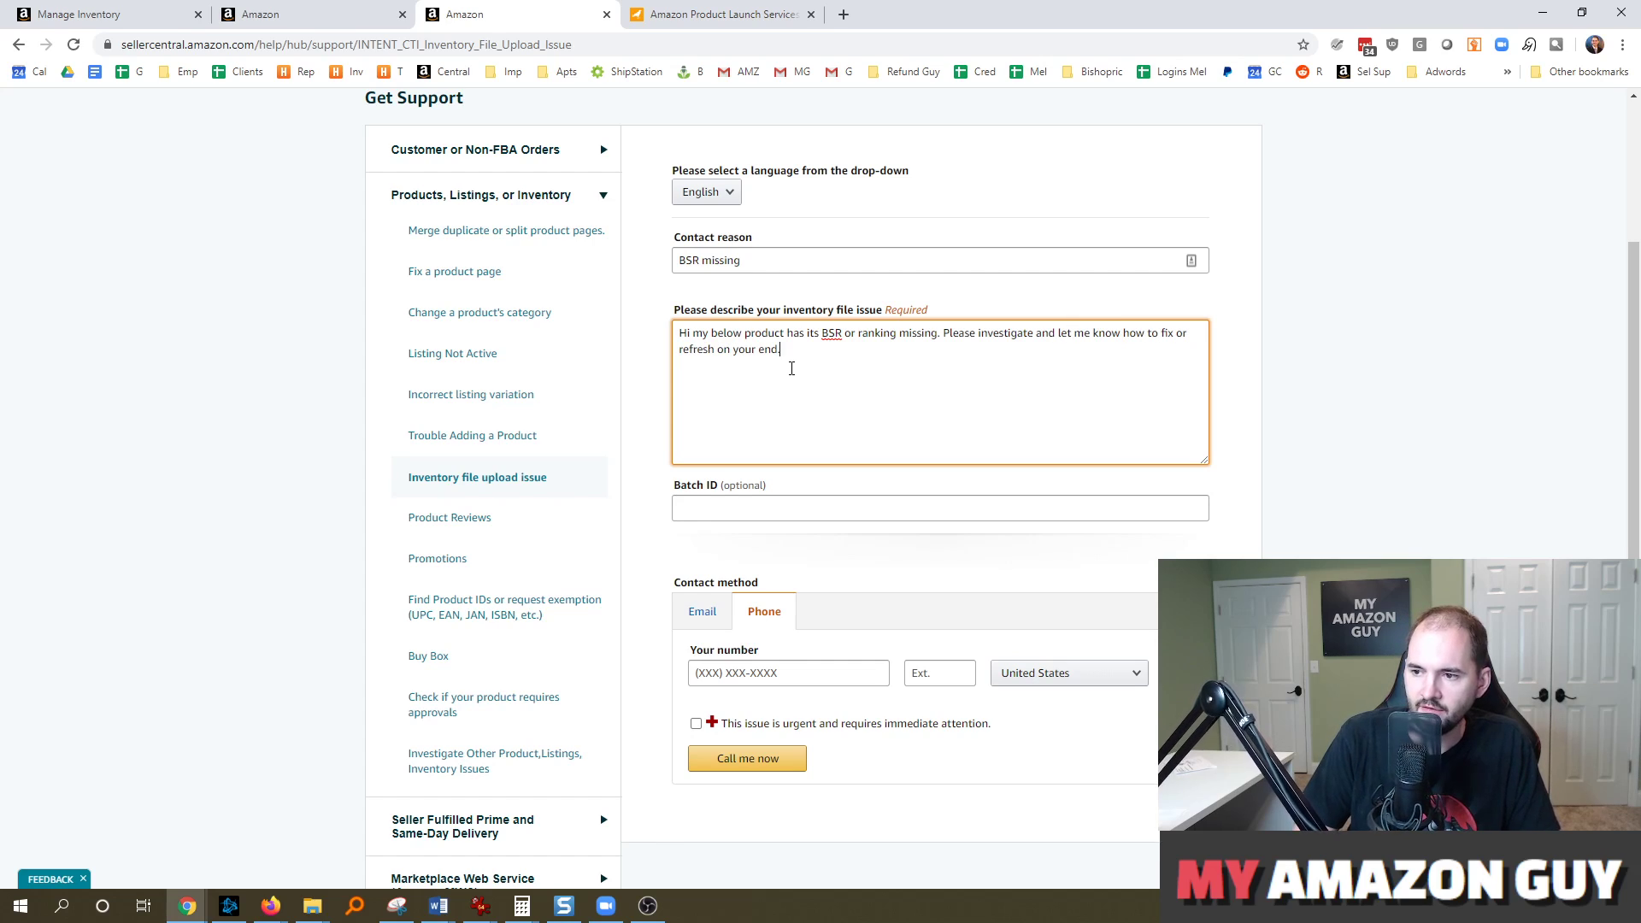
Step: Copy ASIN B07RF5CTR6 from the product page and paste it on a new description line
key("ctrl+1")
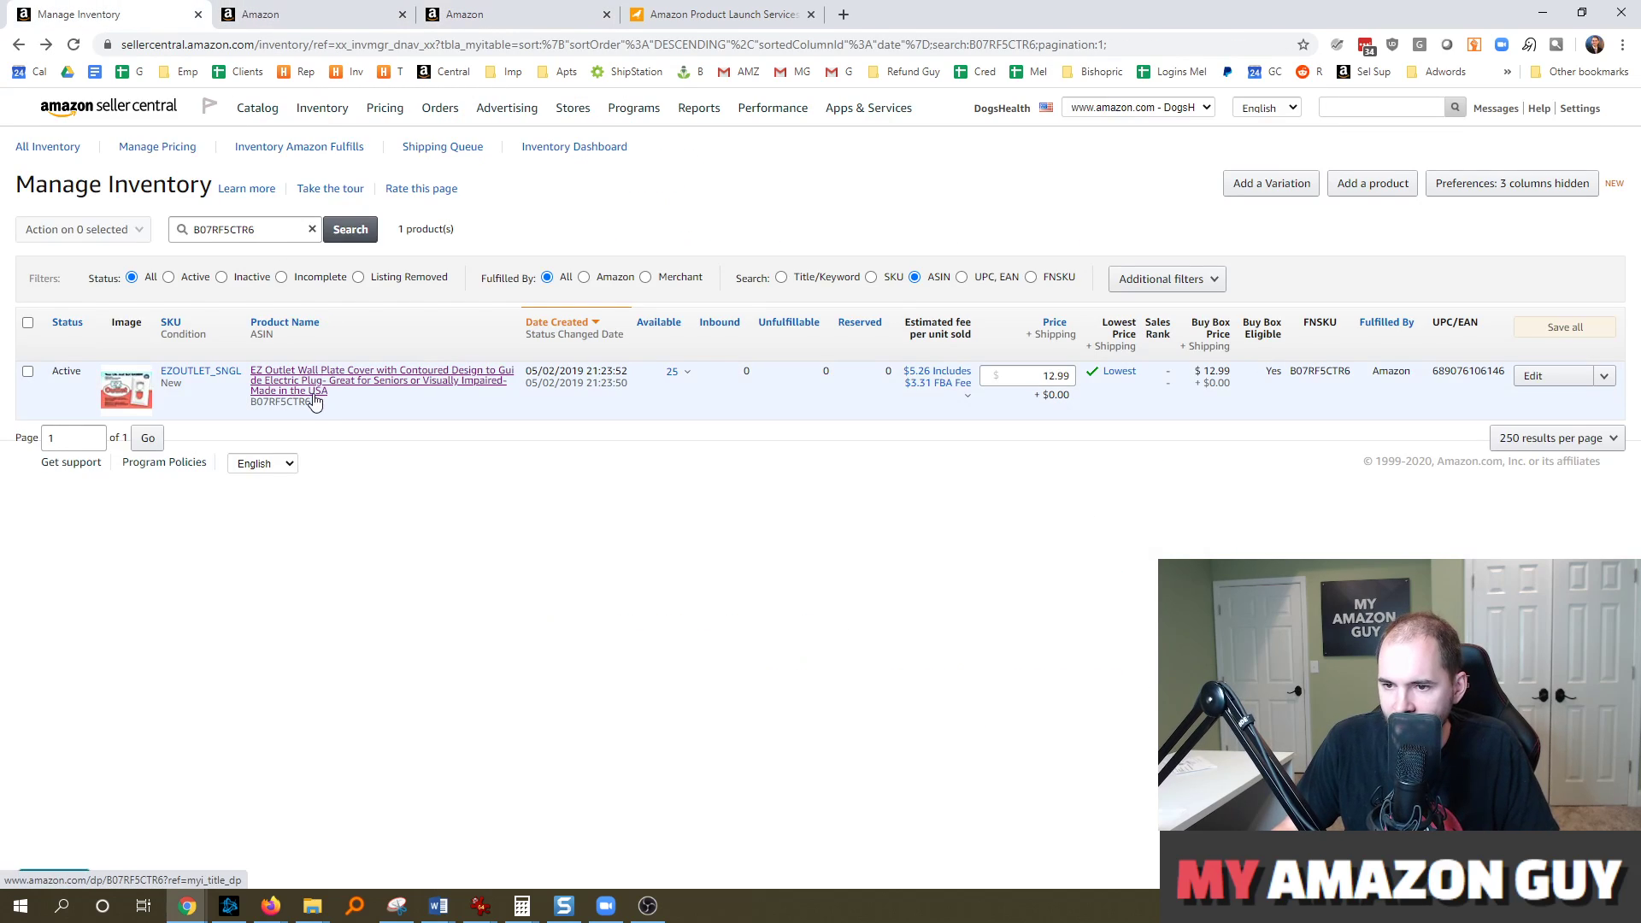
left_click(314, 399)
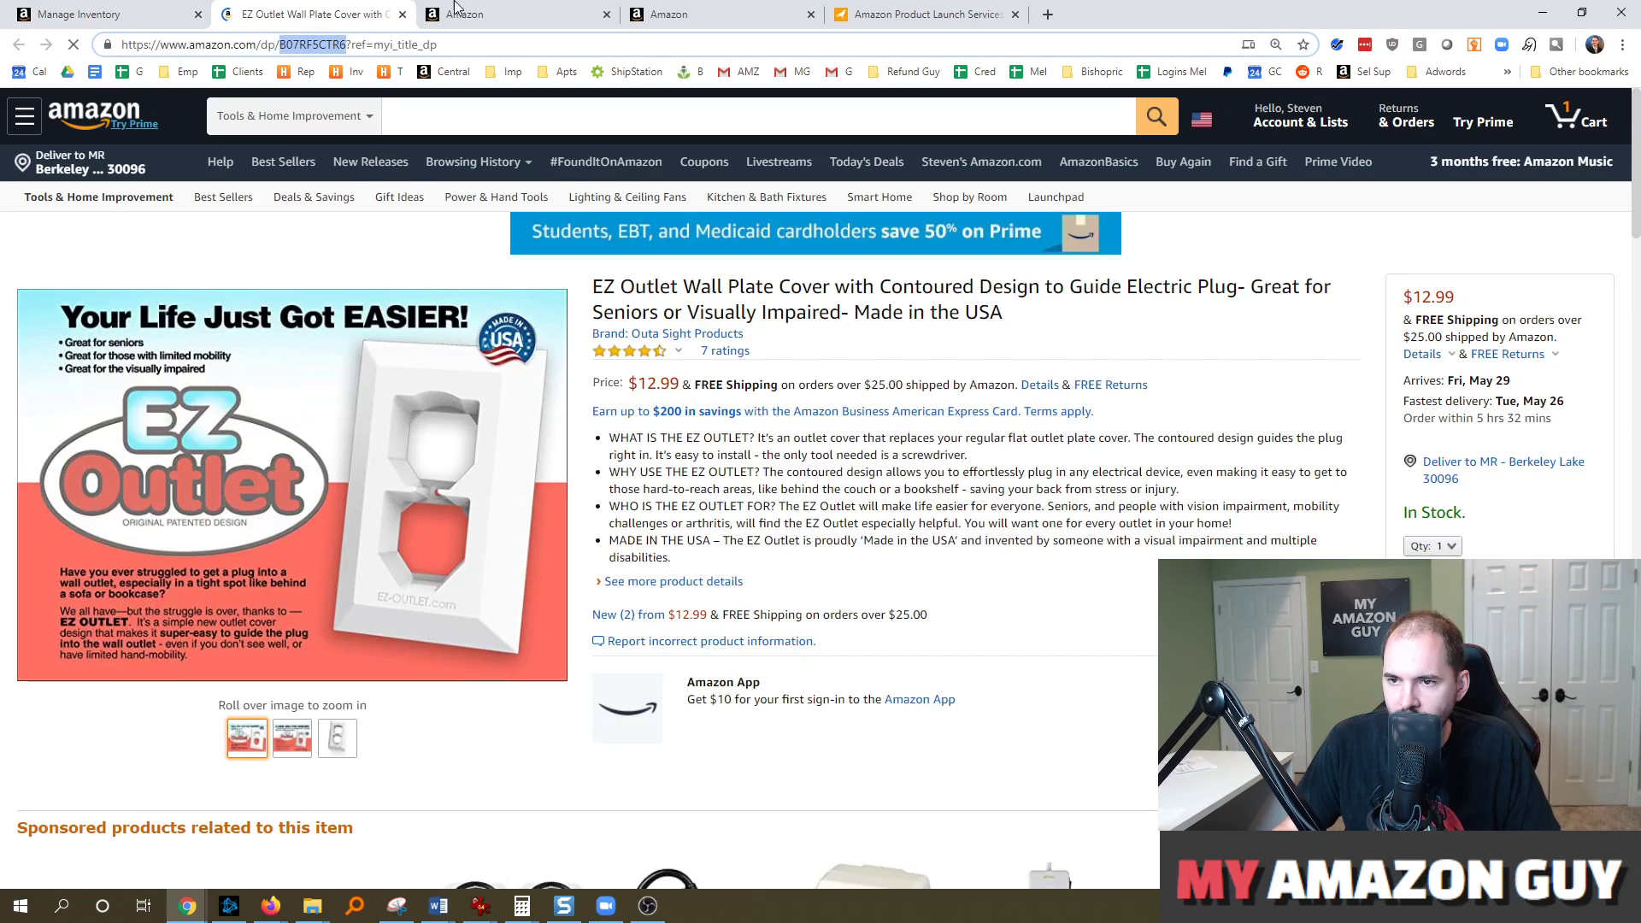
left_click(454, 10)
key("ctrl+Tab")
type("B07RF5CTR6")
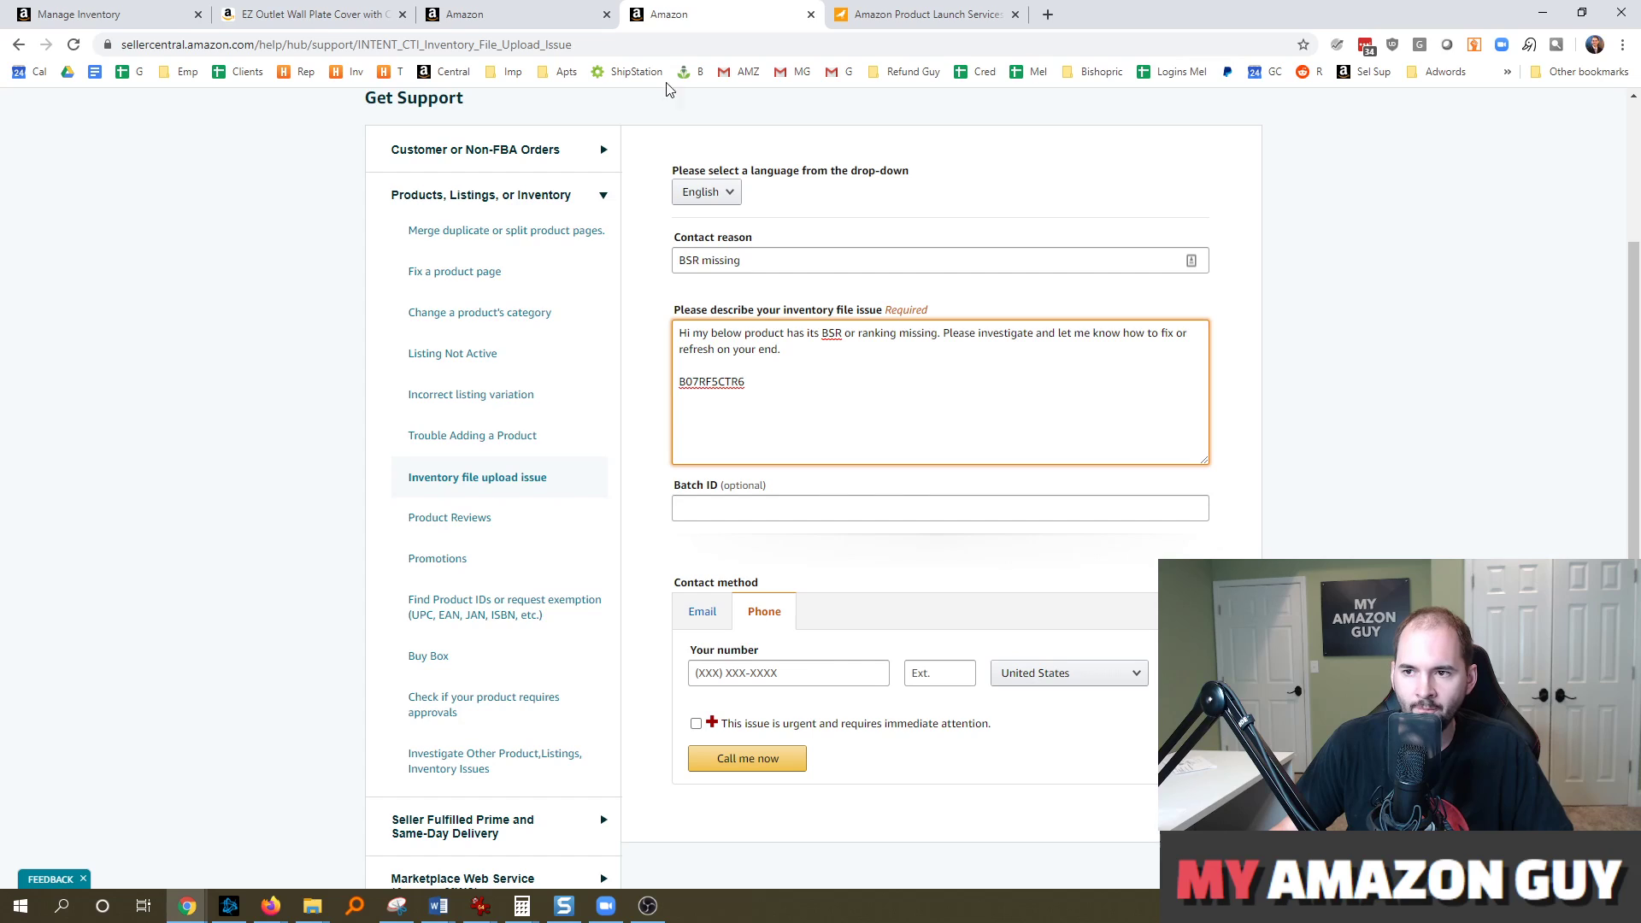
Step: Load the My Amazon Guy website in a new browser tab
left_click(1048, 15)
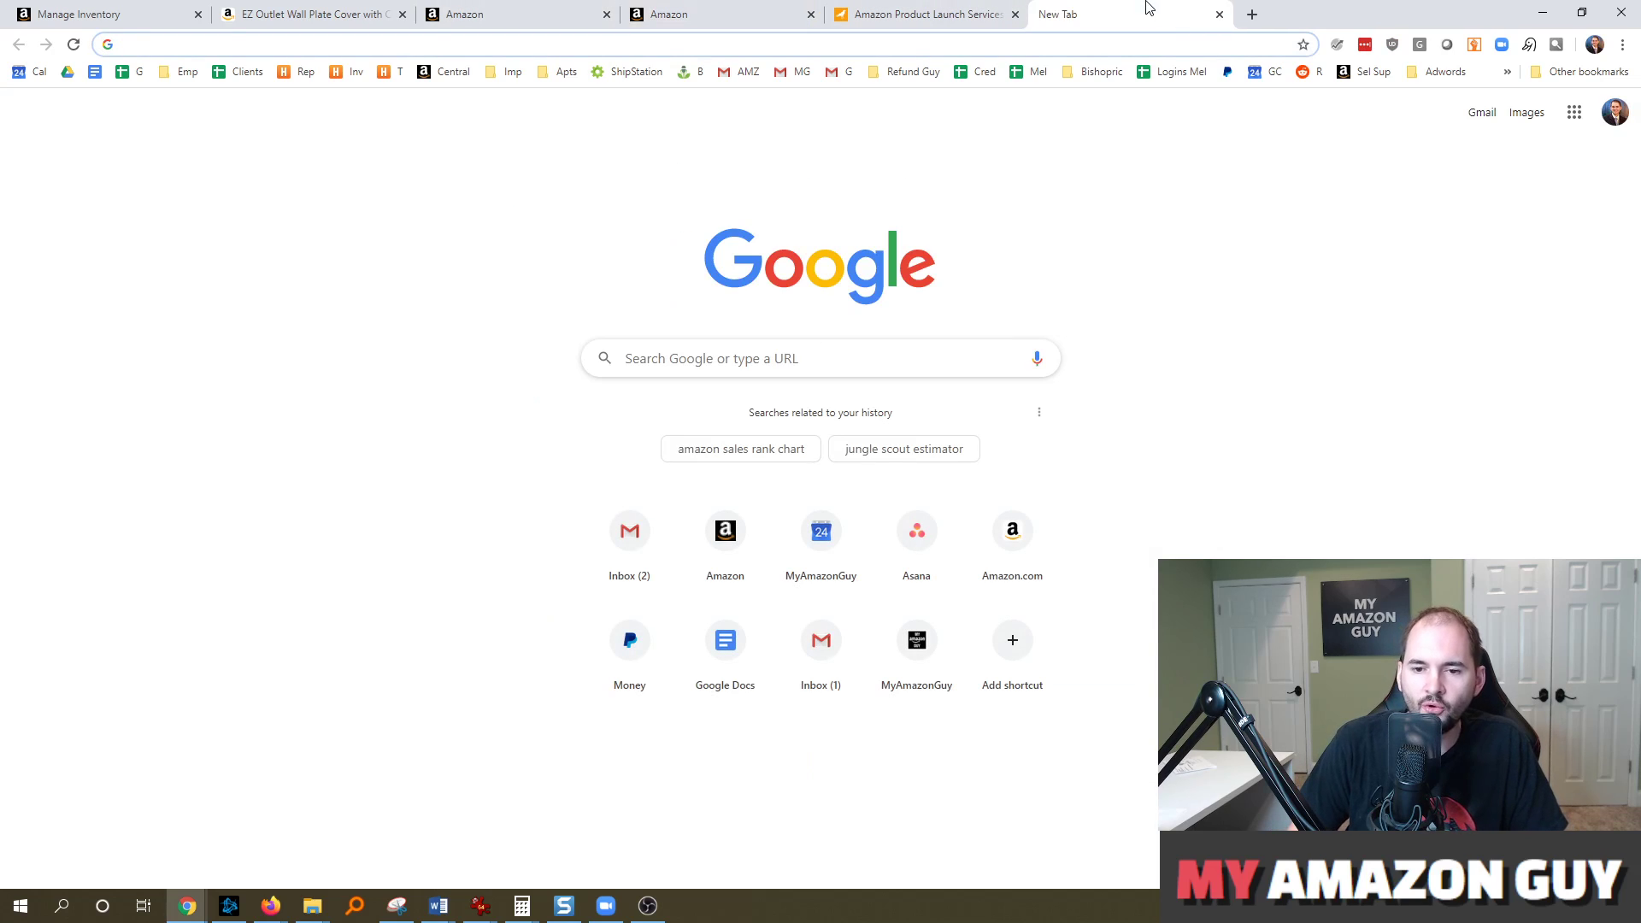
type("my")
key("Return")
Step: Search Amazon for 'ez outlet wall' and check the EZ Outlet listings' BSR lines
left_click(339, 10)
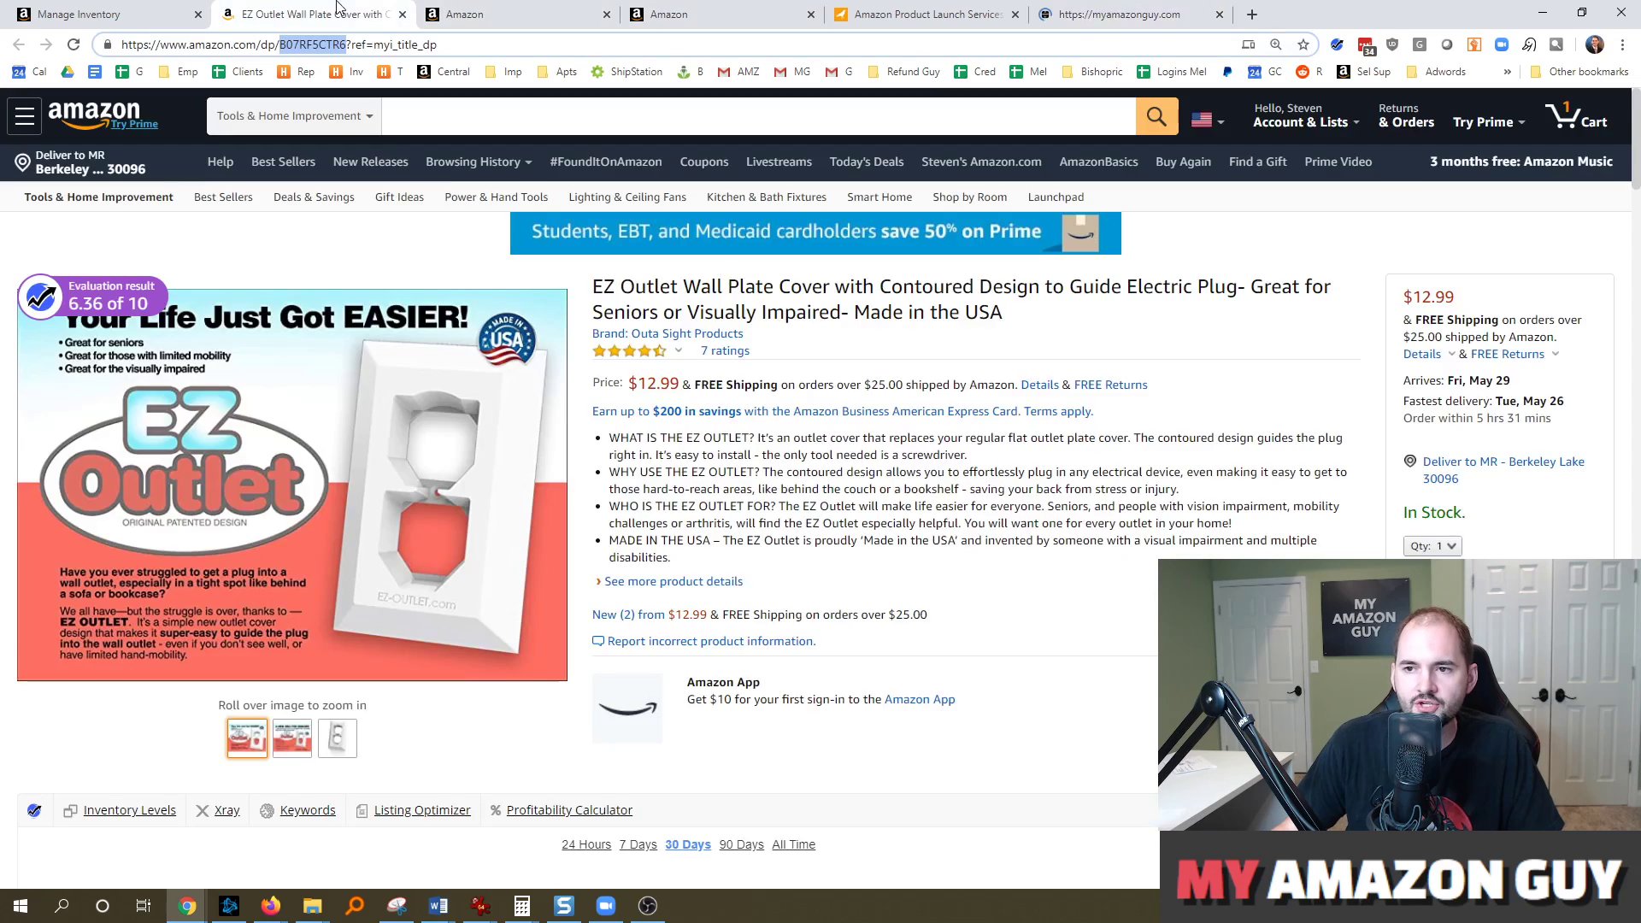
left_click(415, 104)
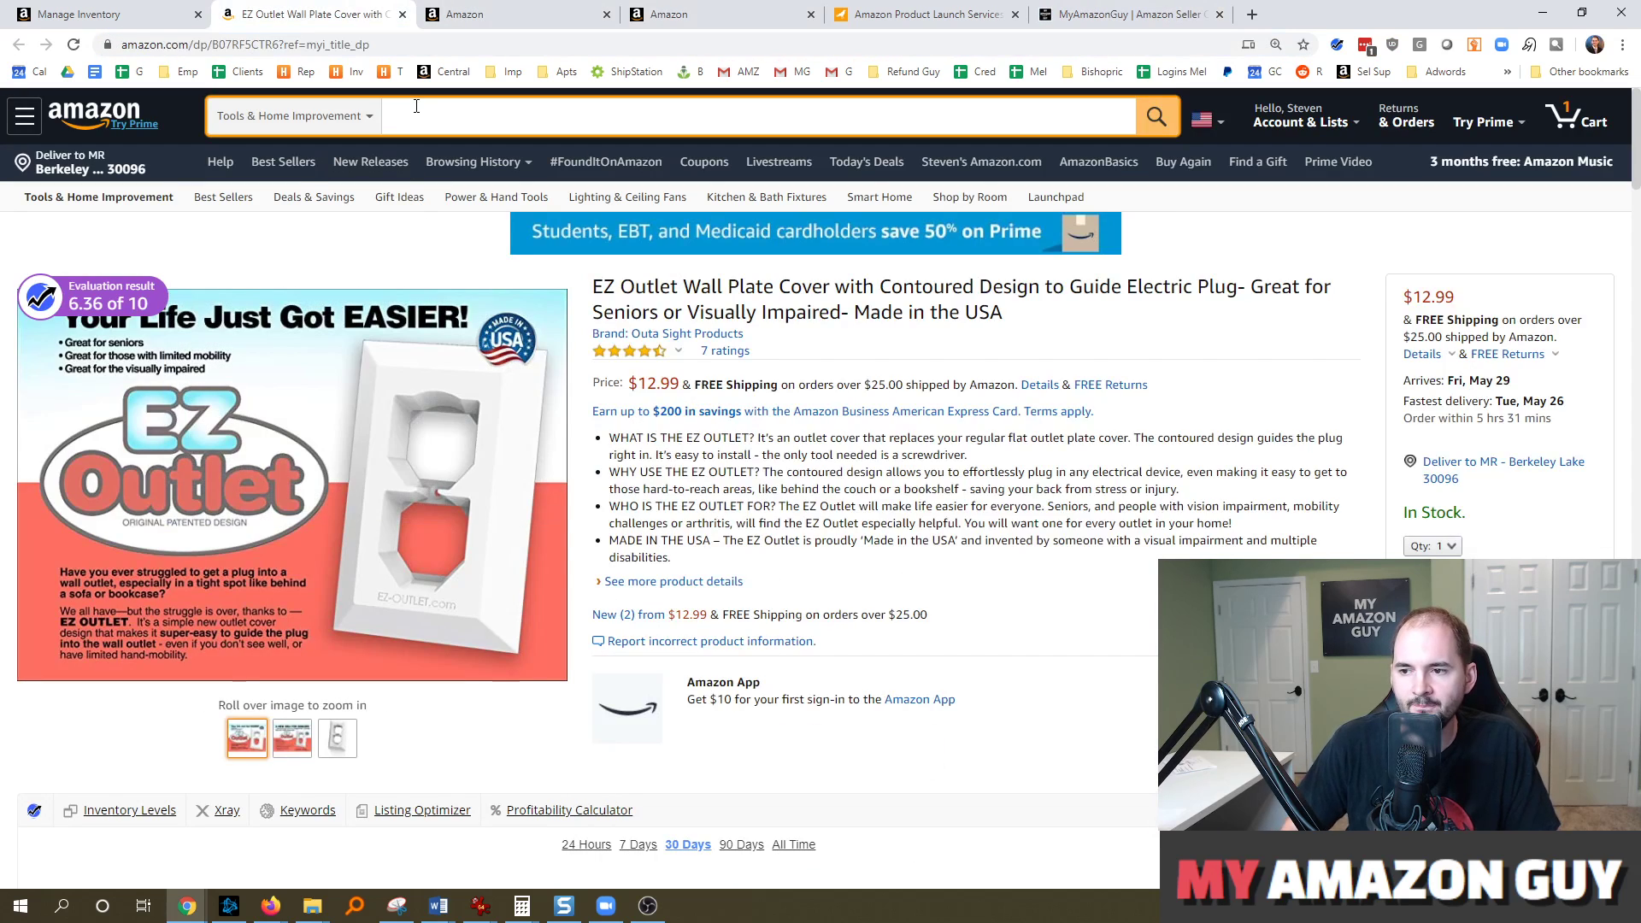
type("ez outle")
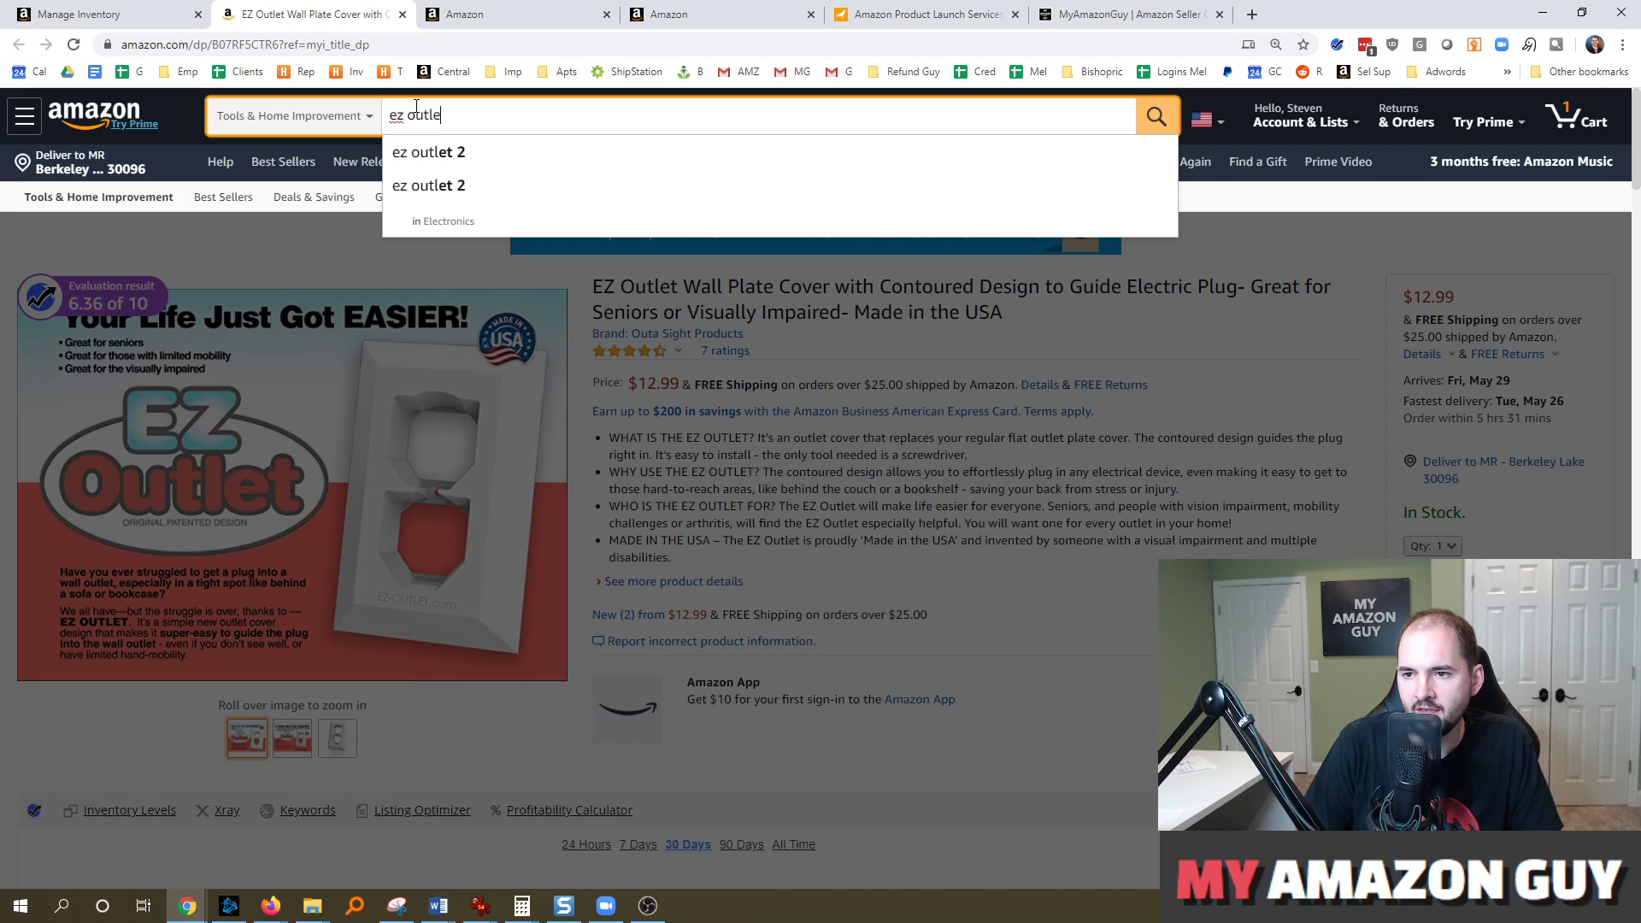
type("t wall")
key("Return")
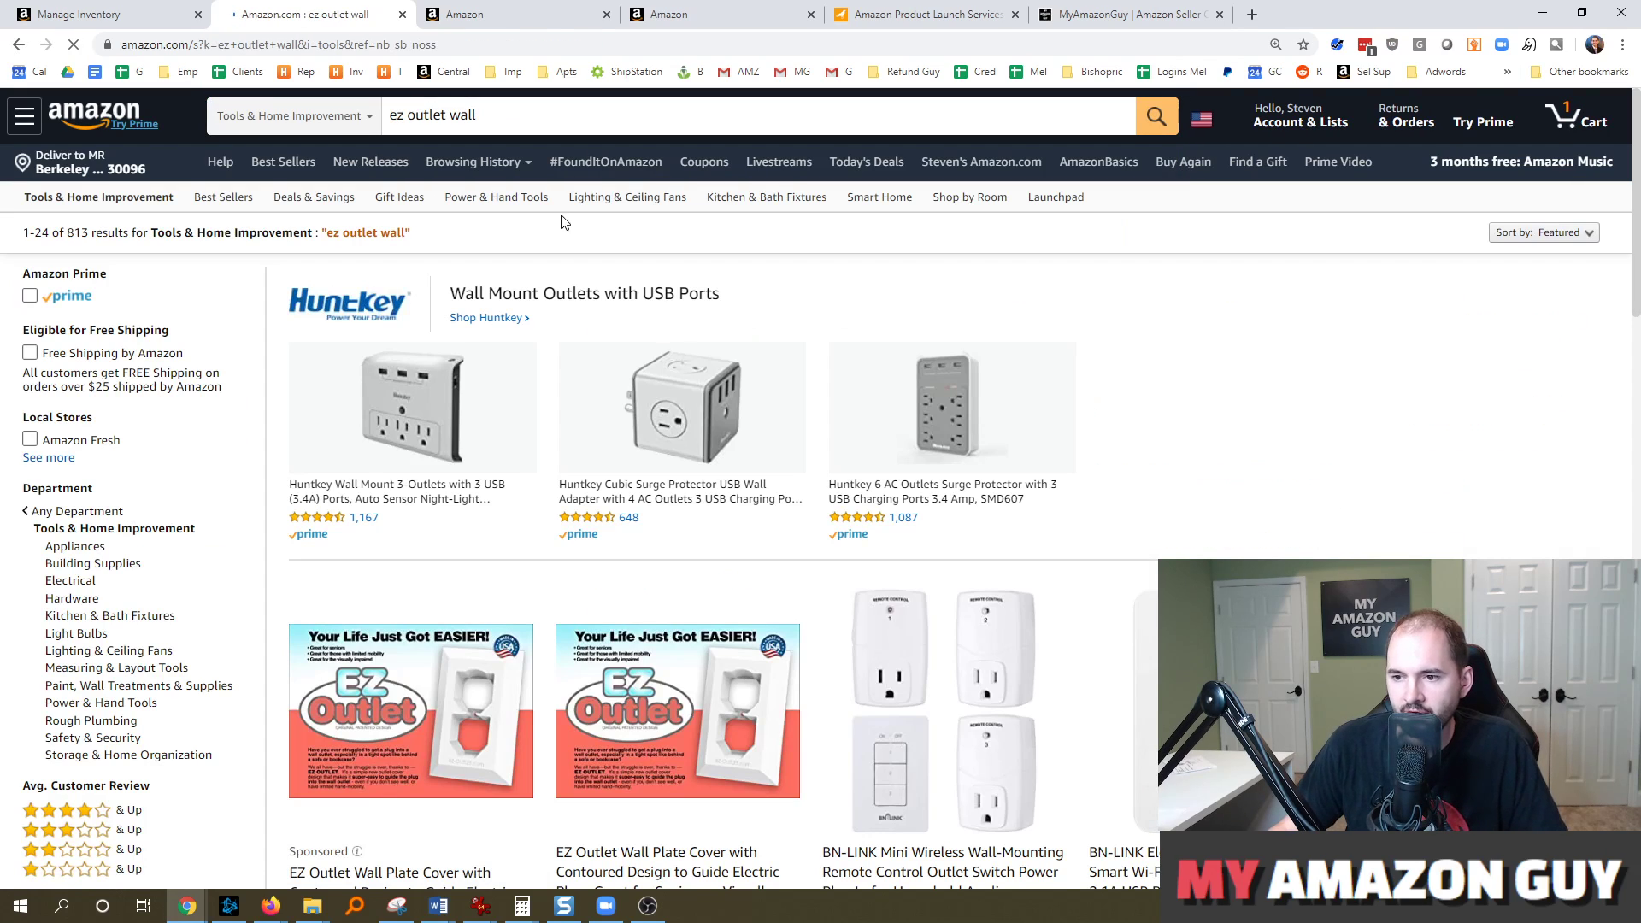
scroll(792, 460, "down", 3)
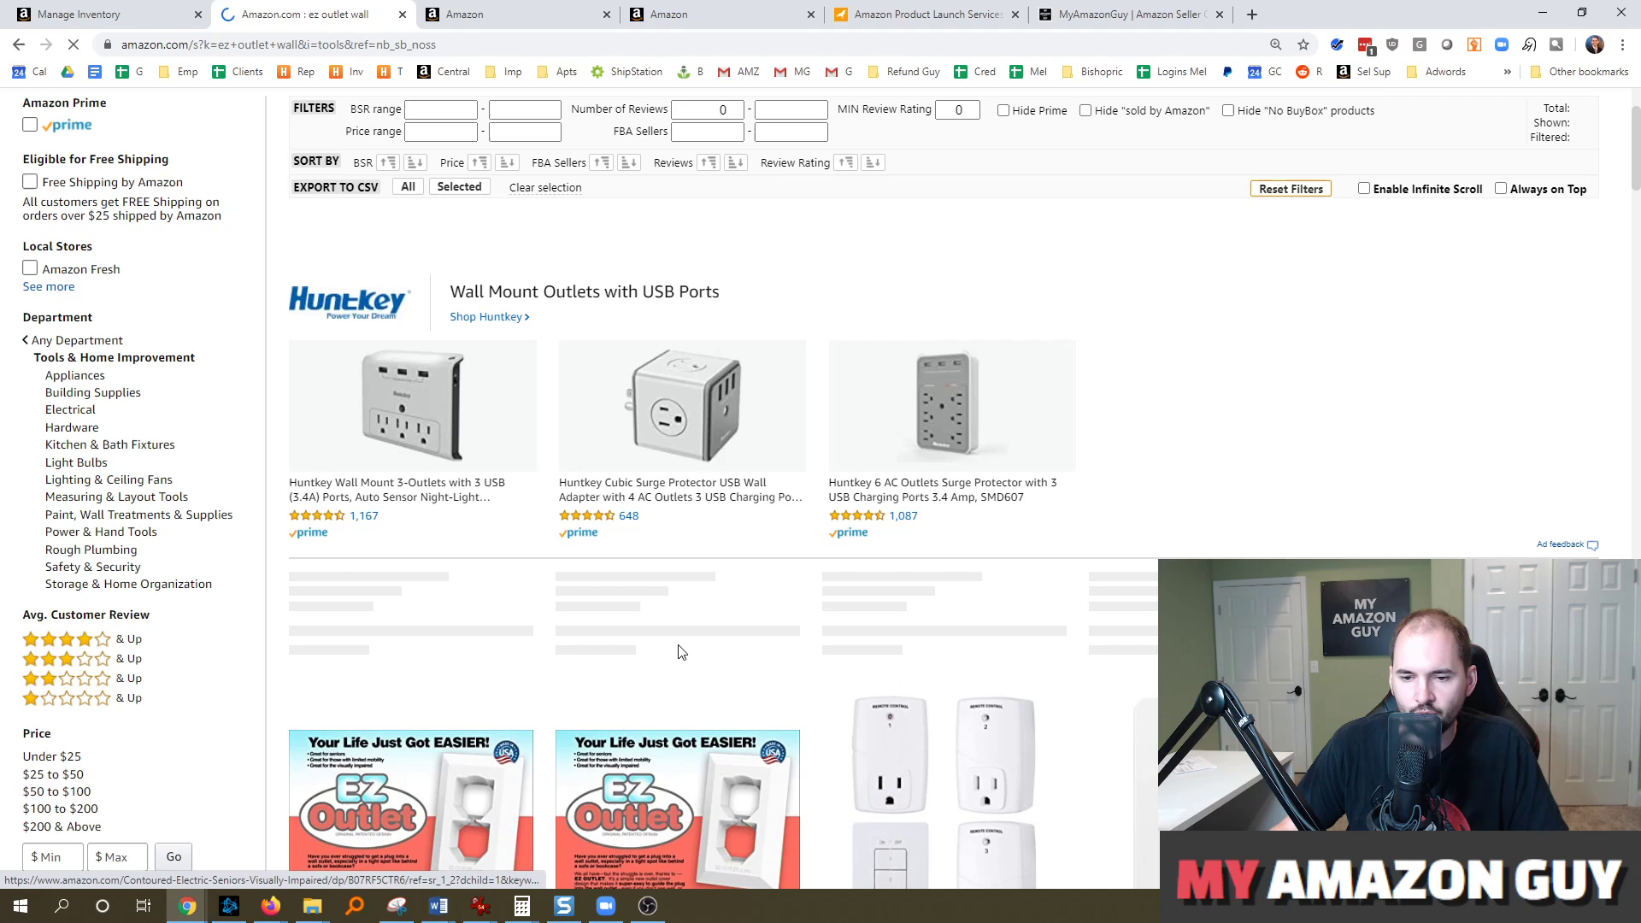
scroll(699, 641, "down", 2)
scroll(599, 427, "up", 5)
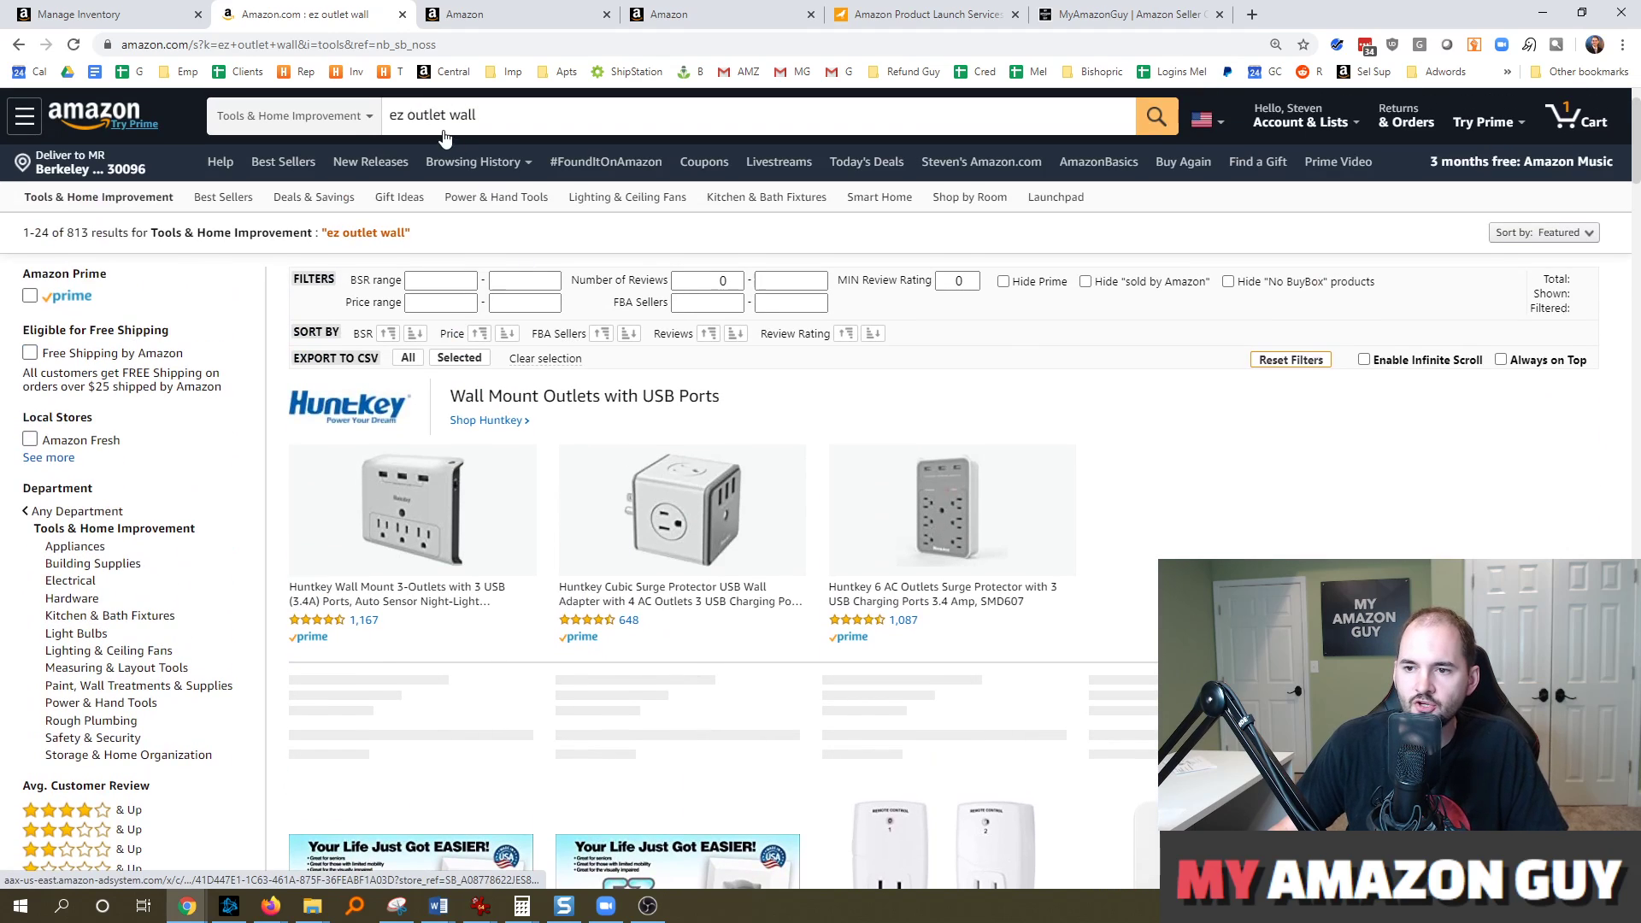
scroll(699, 623, "down", 2)
scroll(699, 622, "down", 2)
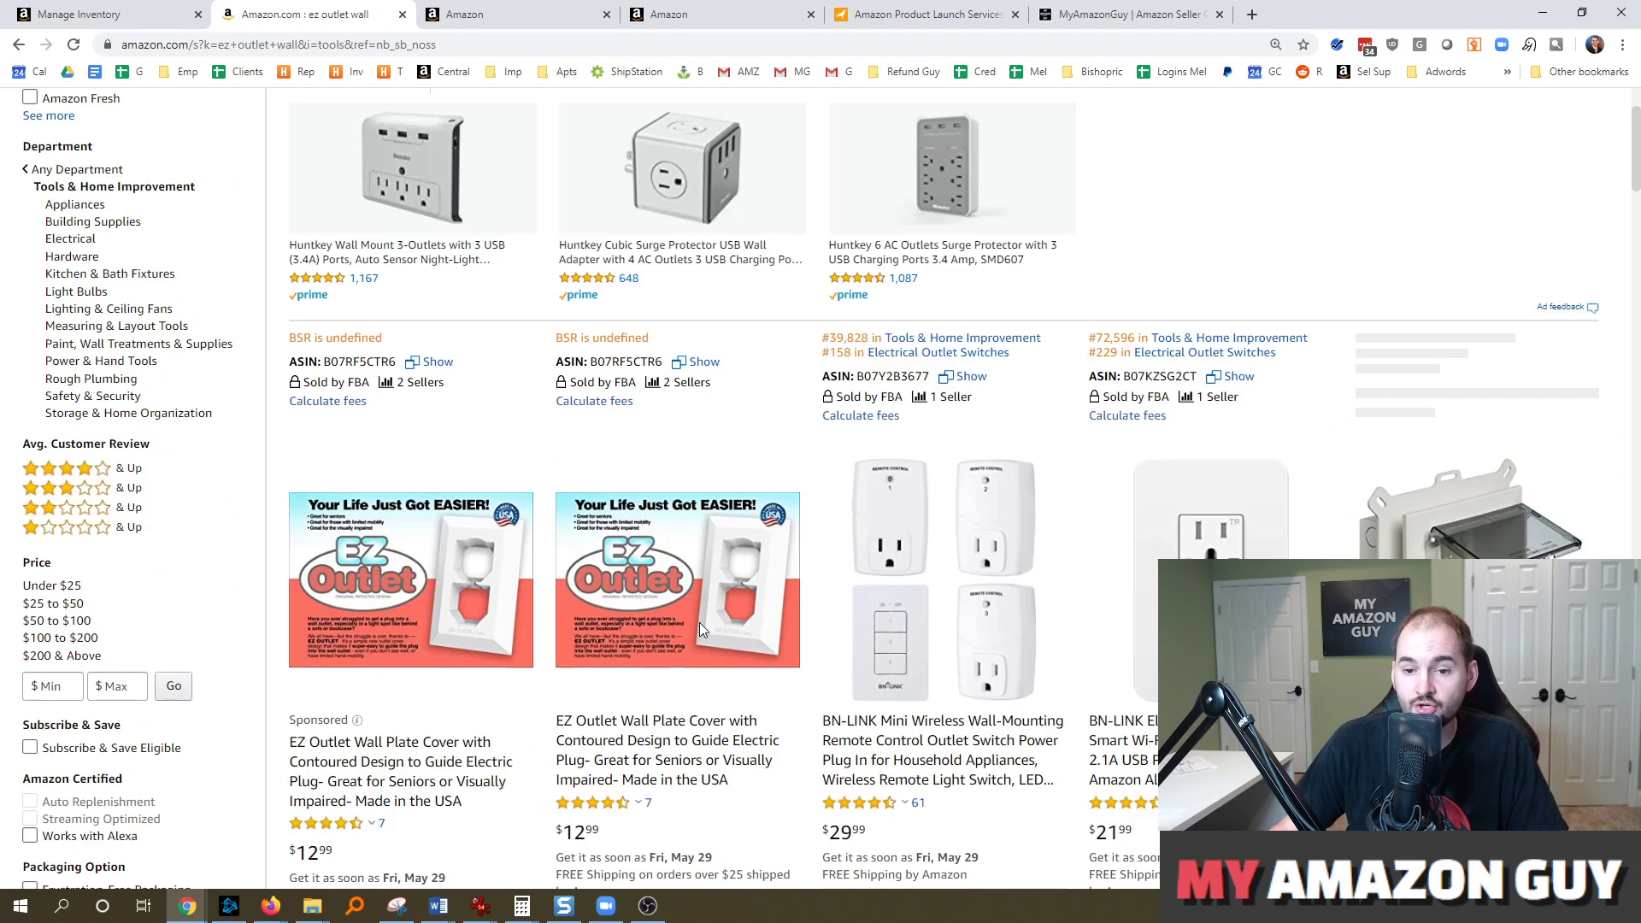
mouse_move(701, 631)
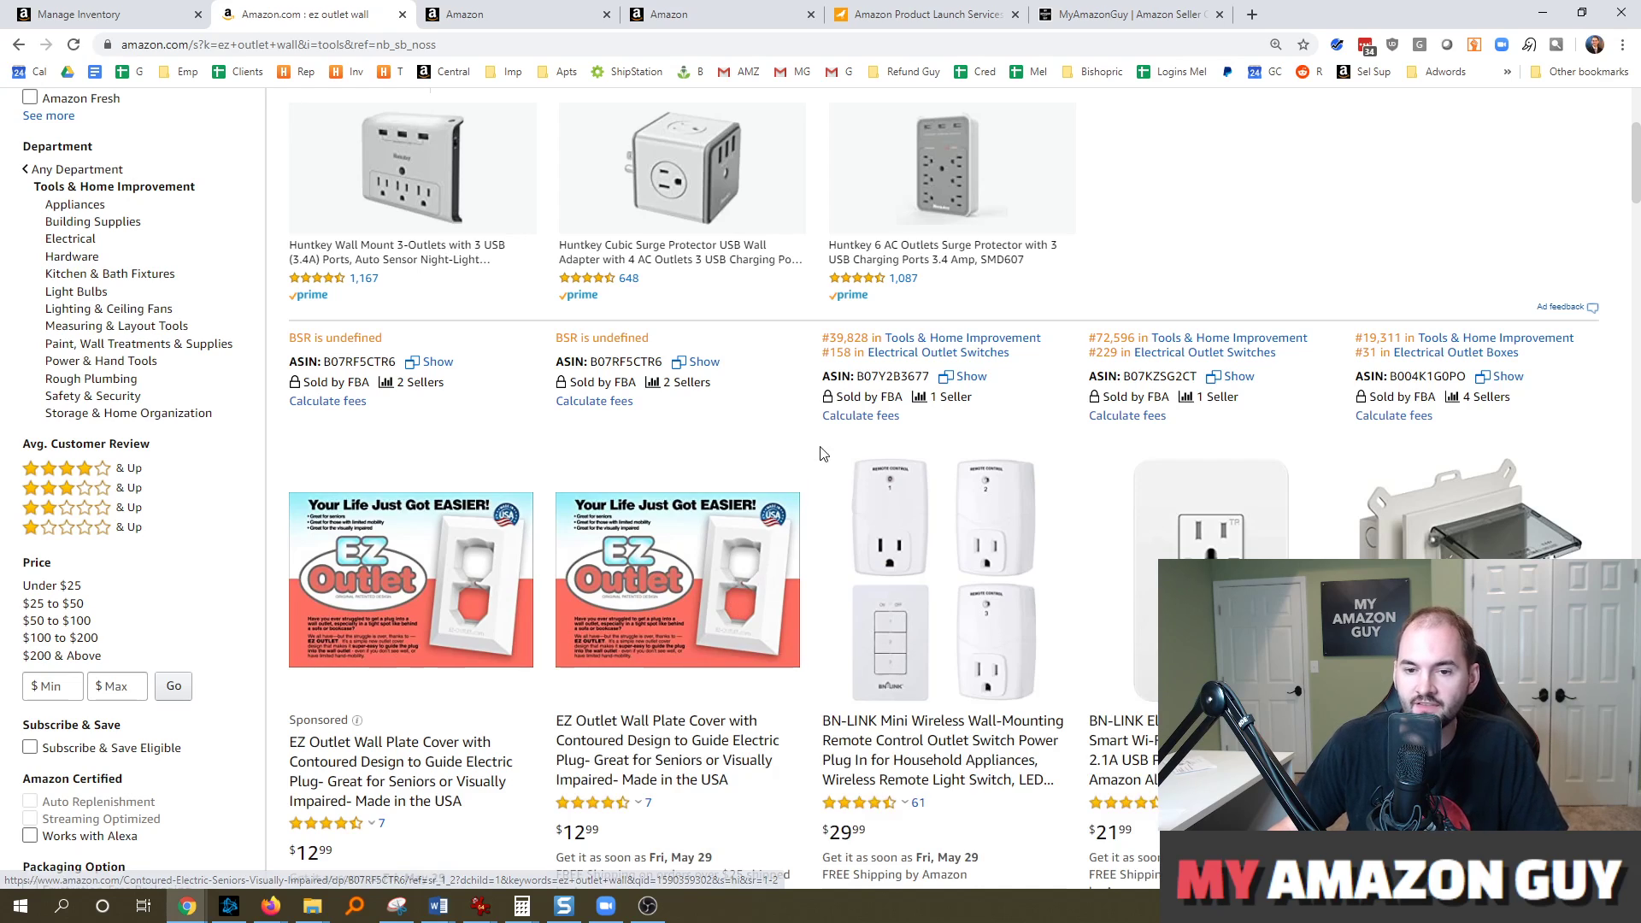
scroll(795, 410, "up", 4)
Step: Rerun the 'ez outlet wall' search in All Departments and review the over 1,000 results
left_click(443, 118)
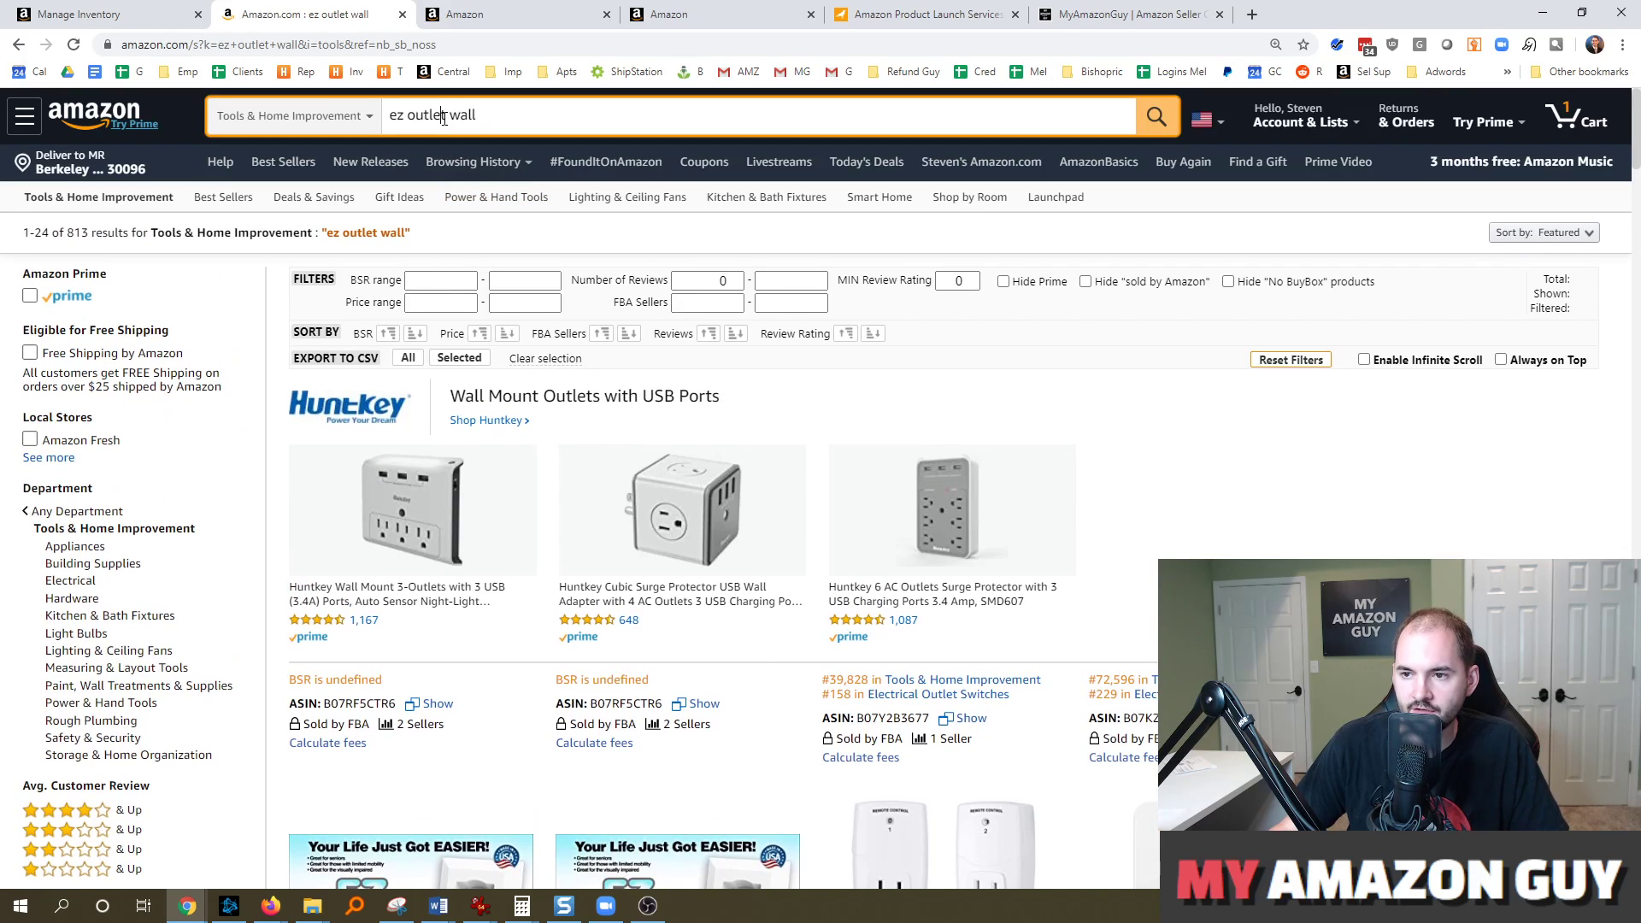
triple_click(444, 118)
left_click(290, 116)
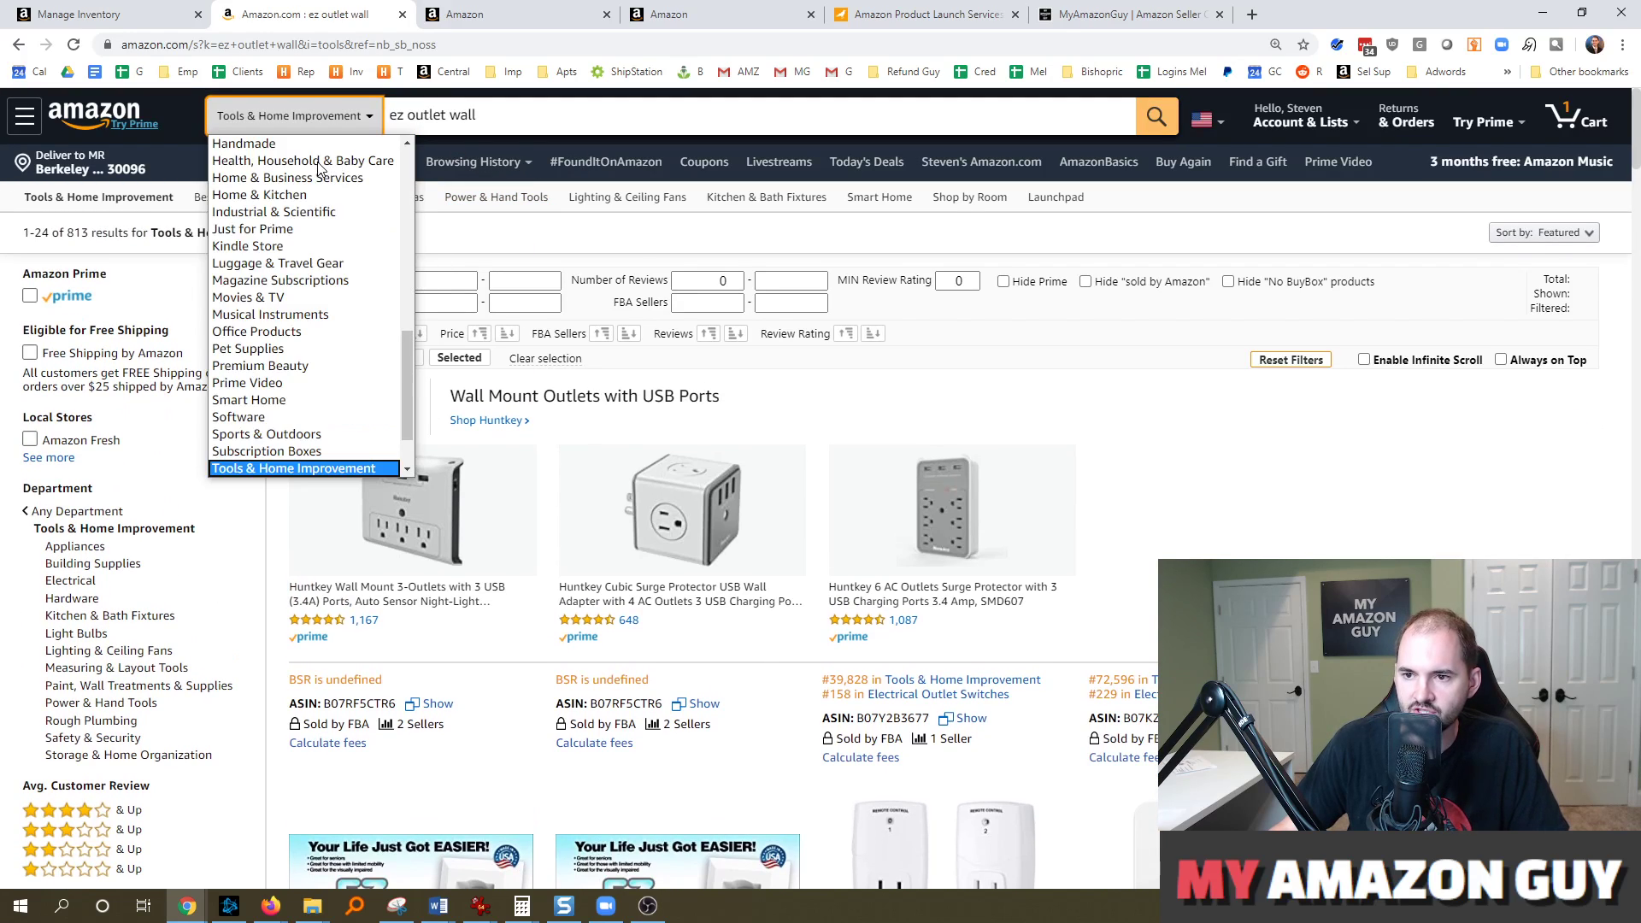
left_click_drag(407, 356, 407, 162)
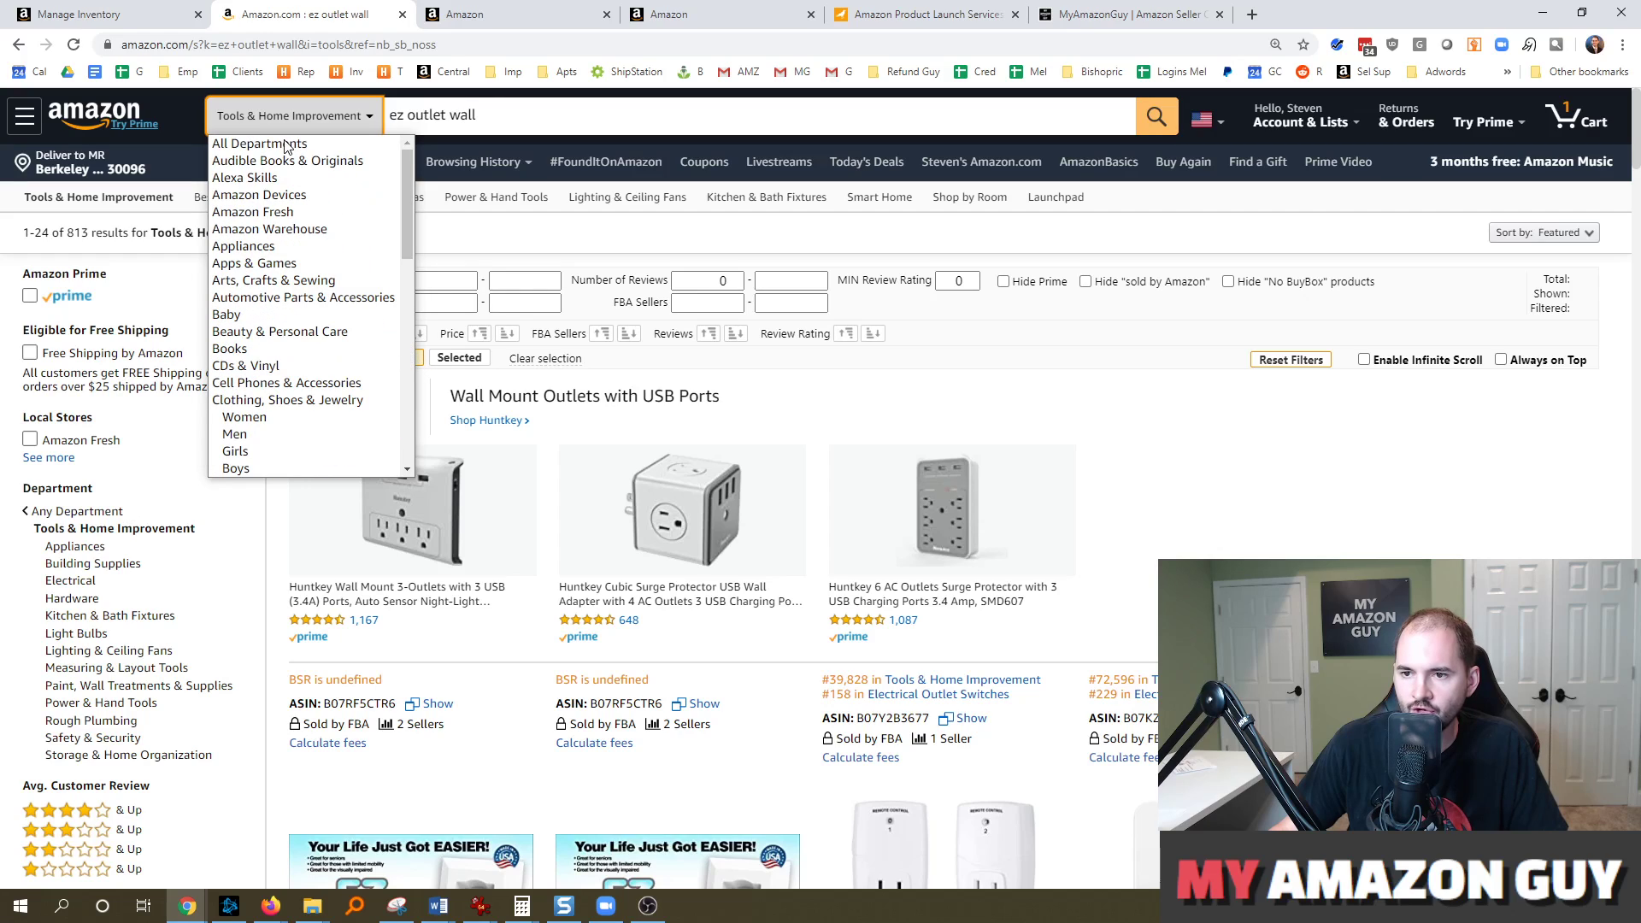
left_click(286, 145)
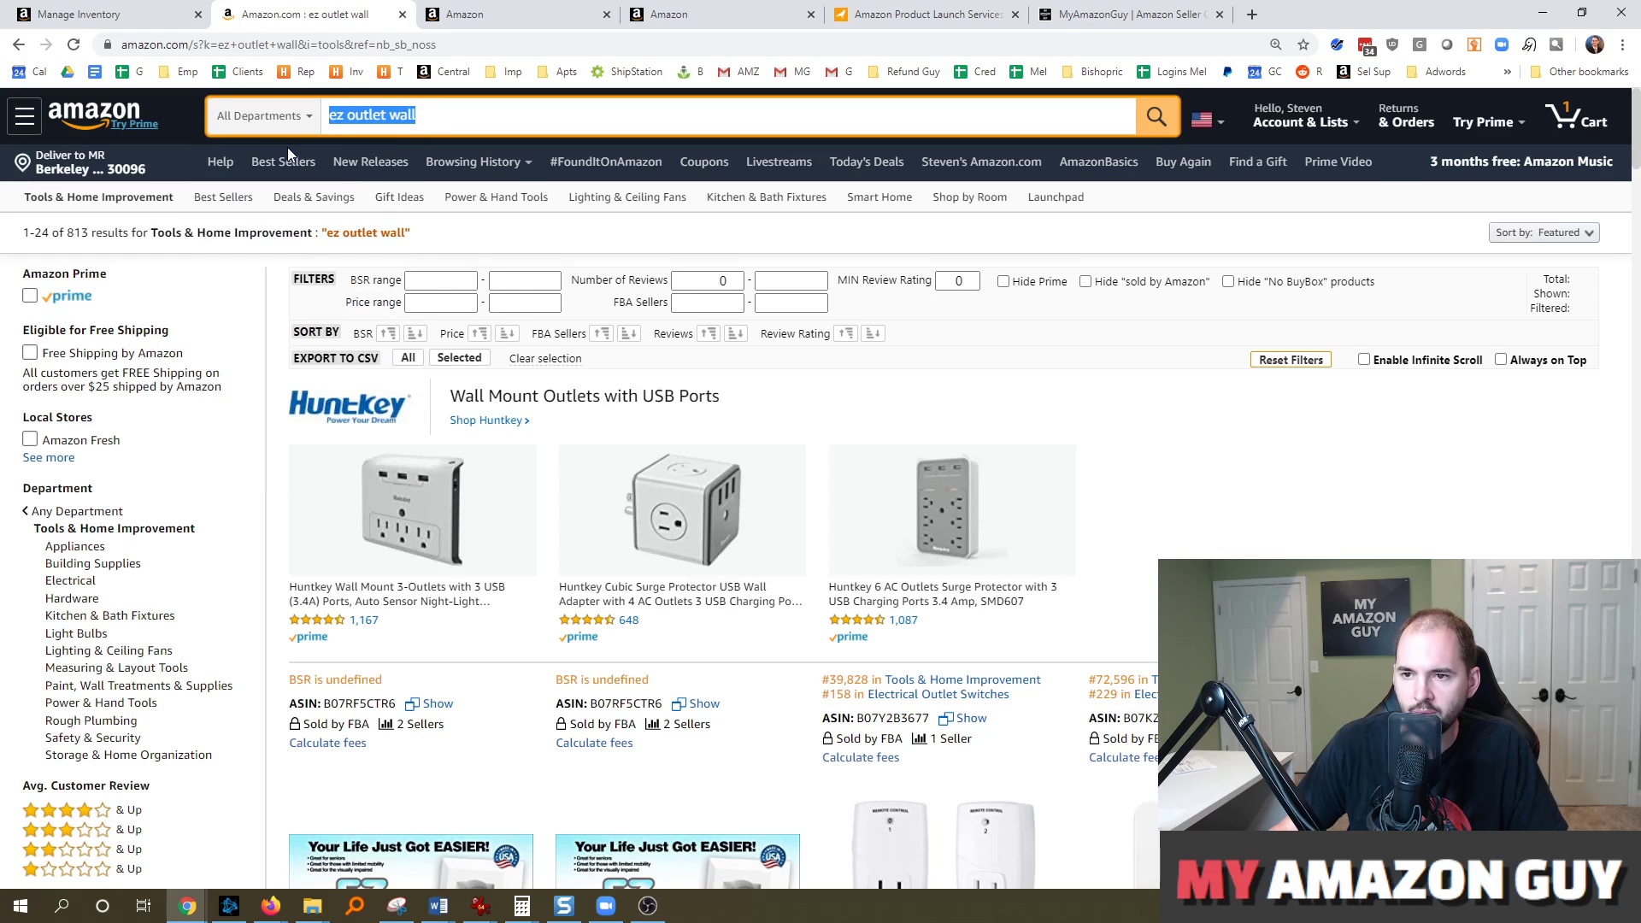
left_click(442, 115)
key("Return")
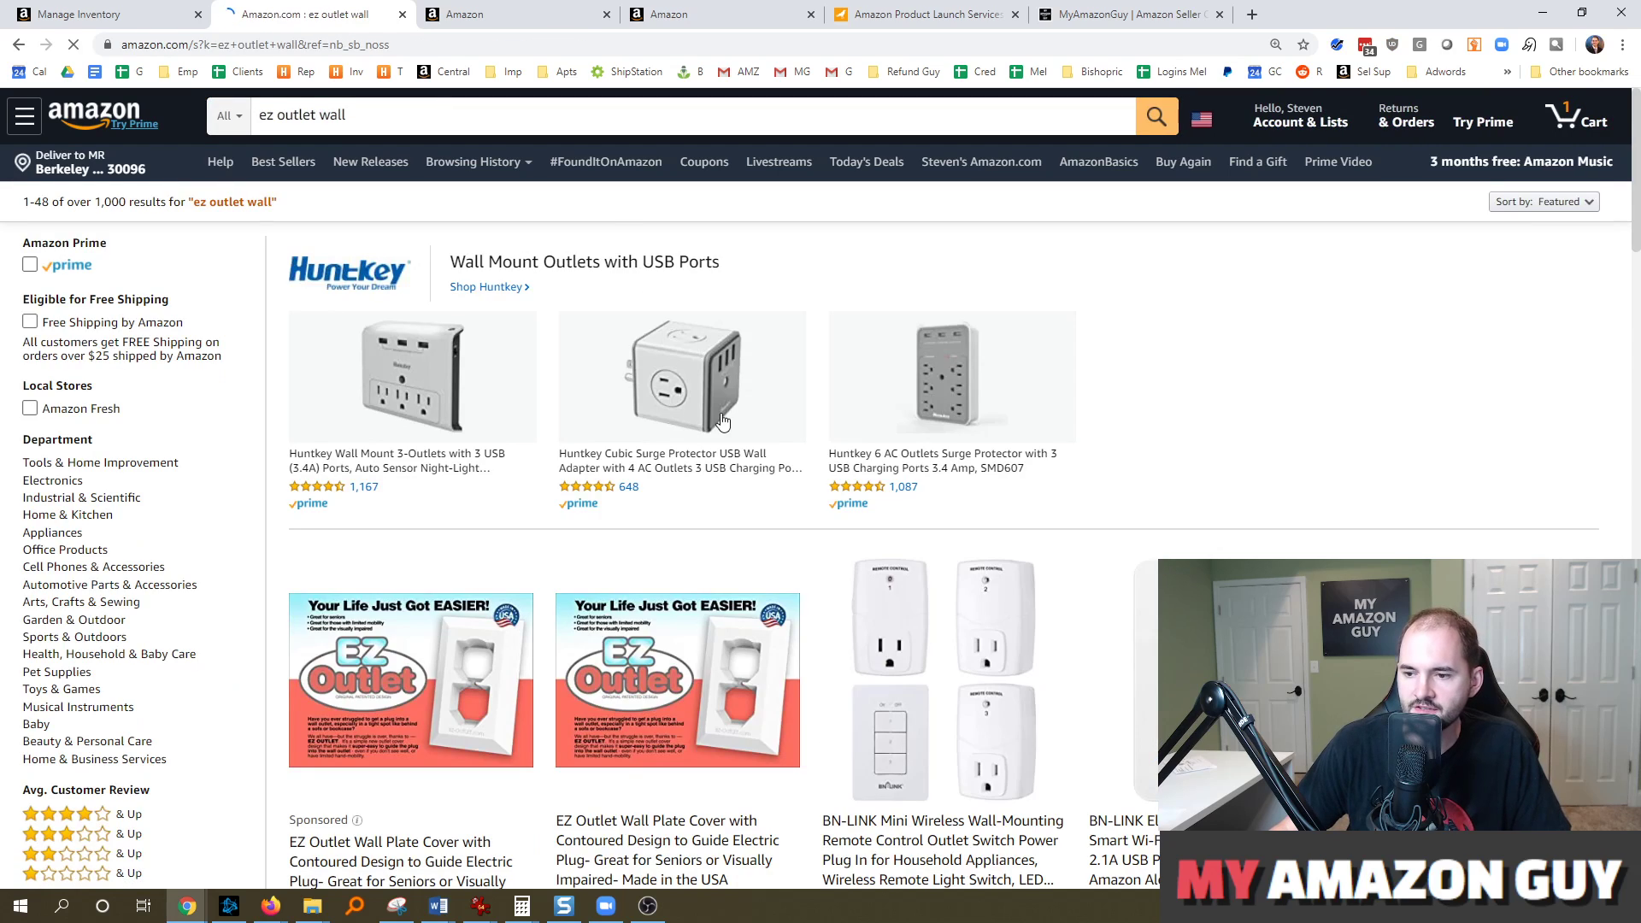
scroll(722, 420, "down", 3)
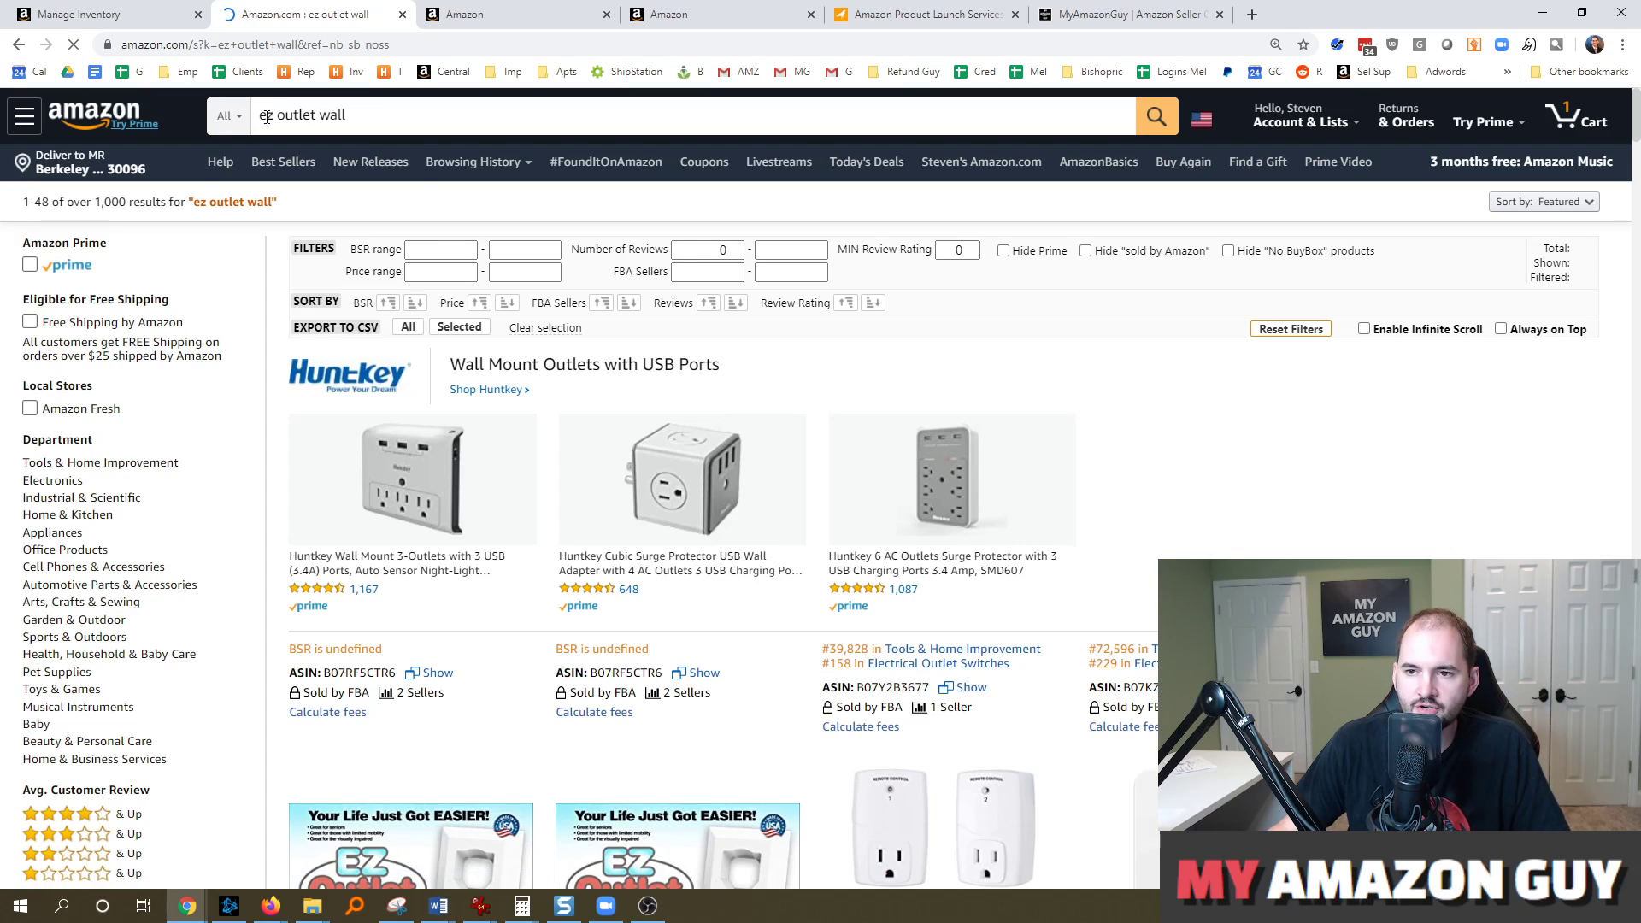
left_click(240, 114)
left_click(412, 126)
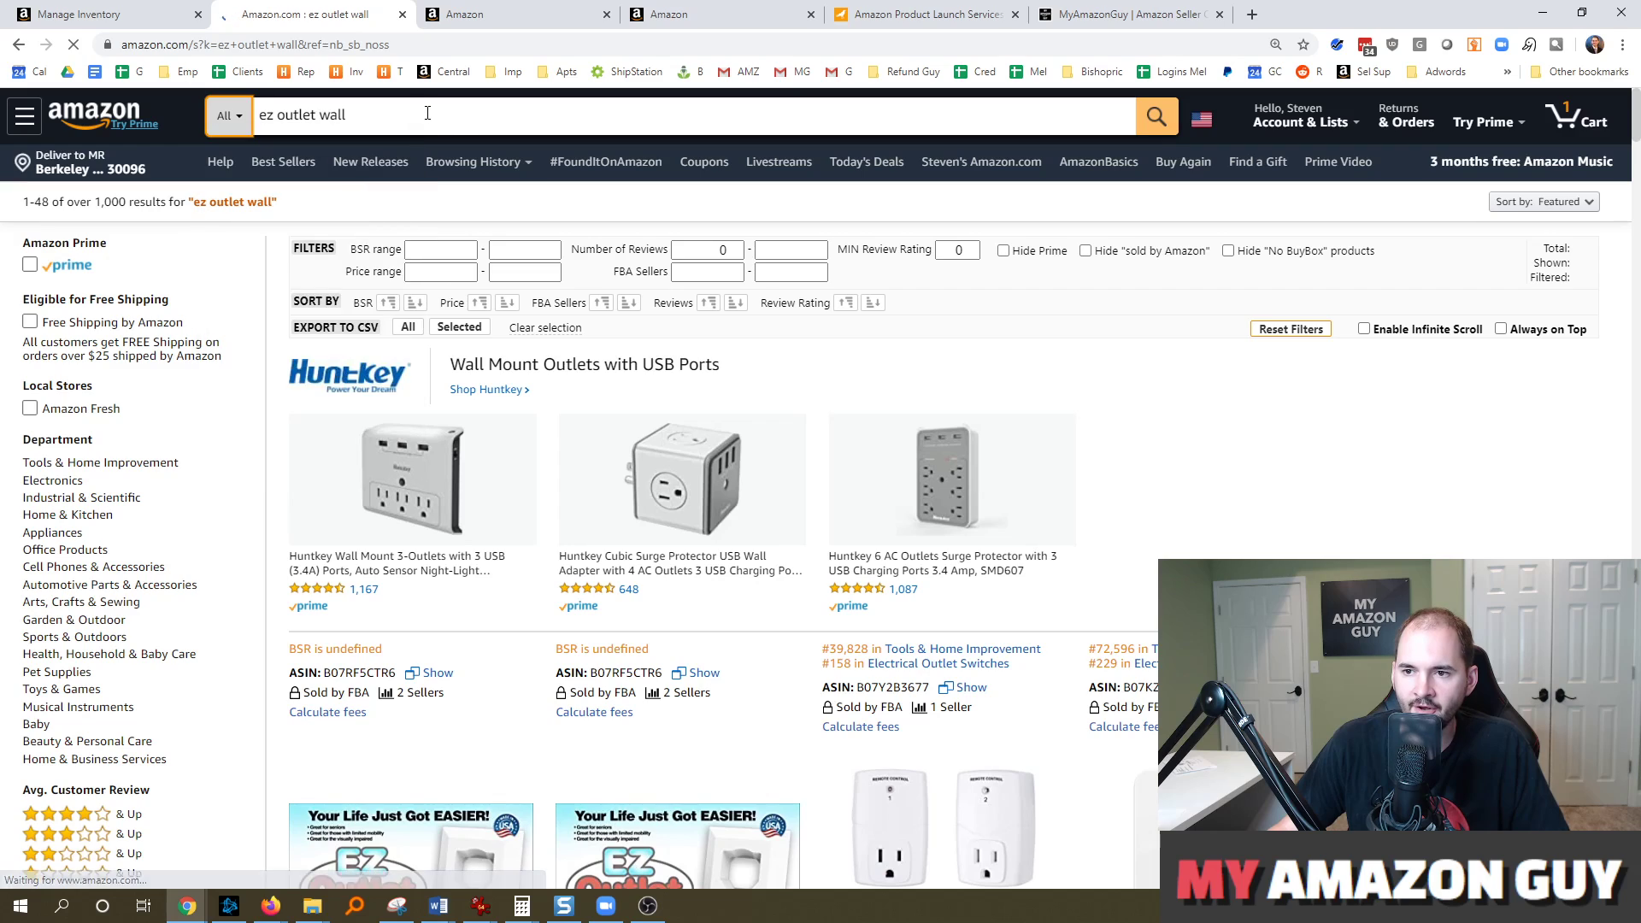
left_click(427, 124)
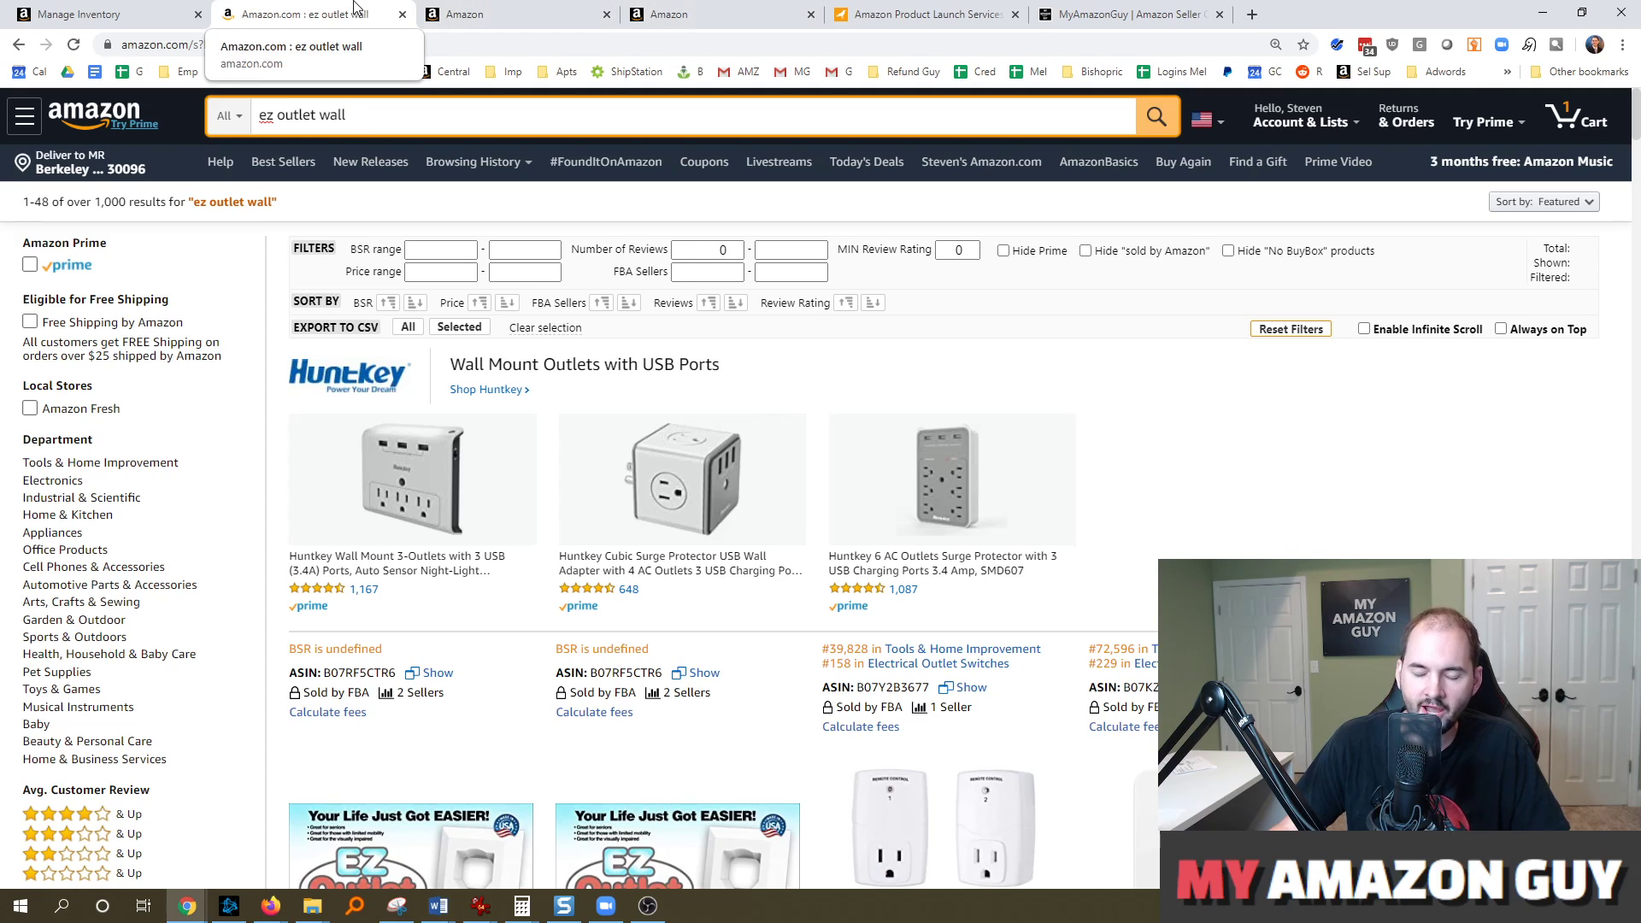
Step: On My Amazon Guy, open Services > Listing Reinstatement to view the $500 reinstatement service
left_click(1139, 8)
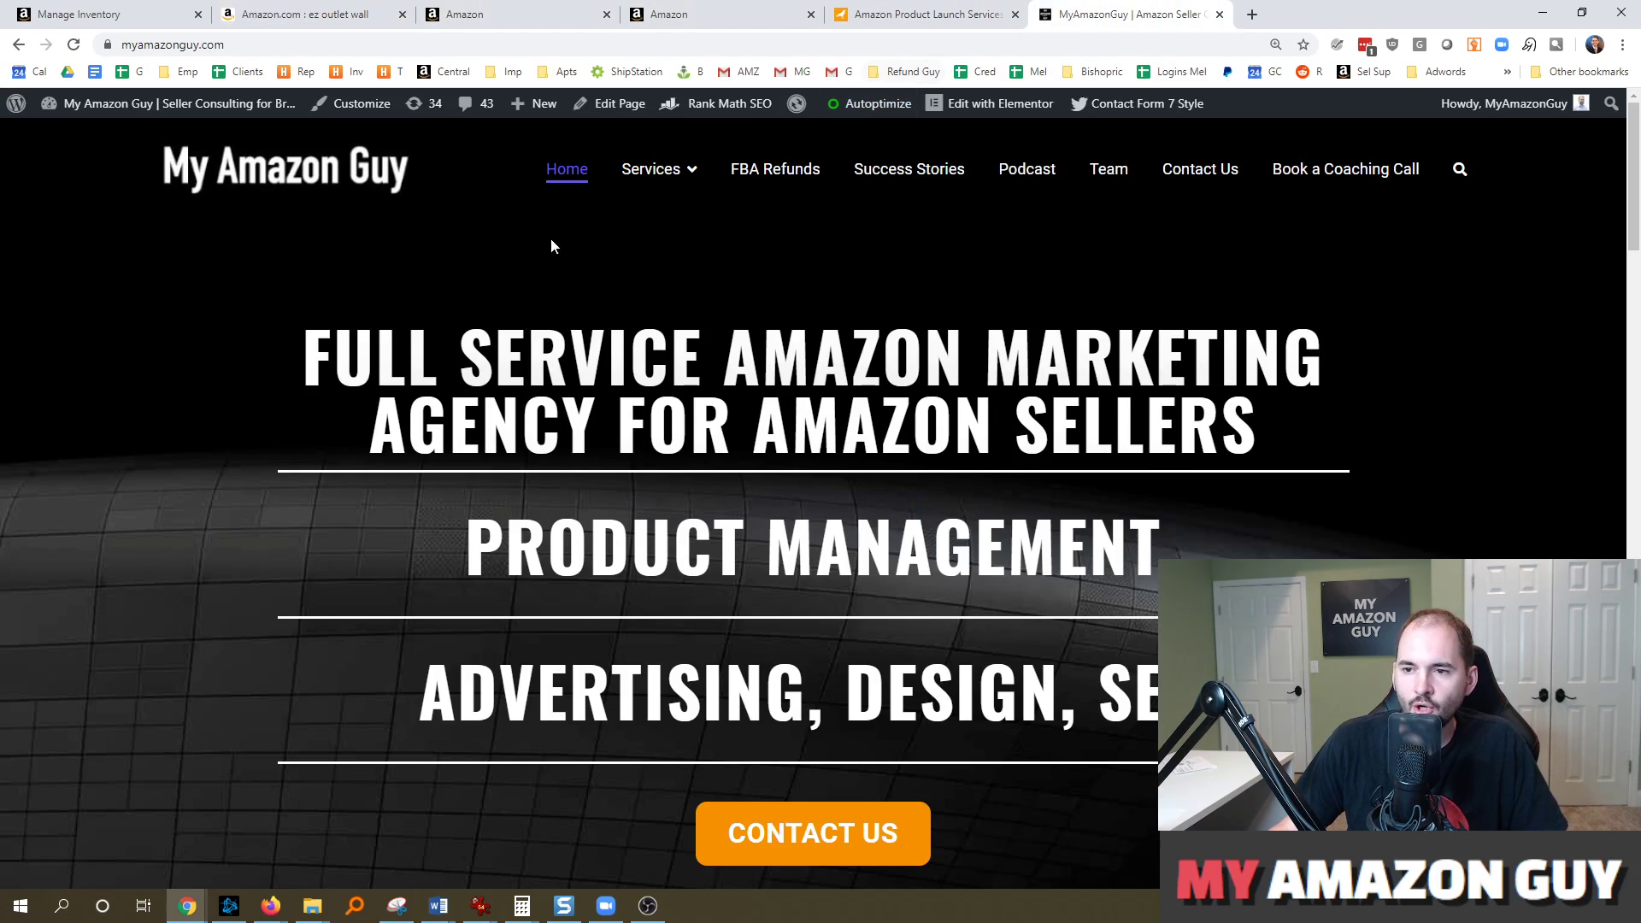
scroll(192, 402, "down", 1)
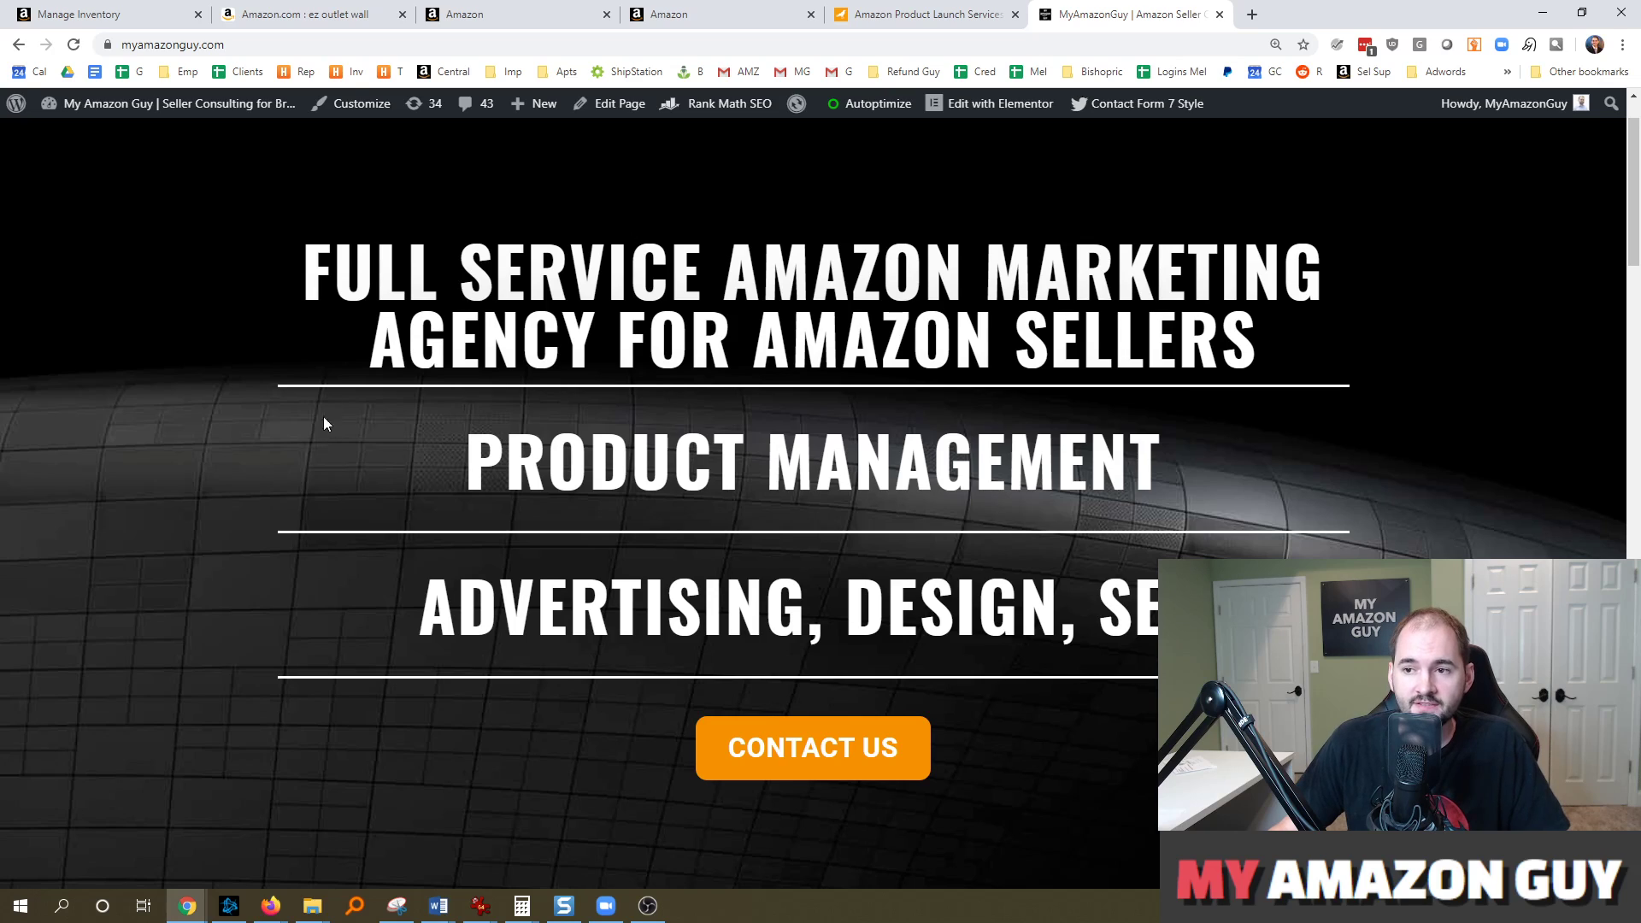
scroll(323, 421, "up", 1)
mouse_move(678, 166)
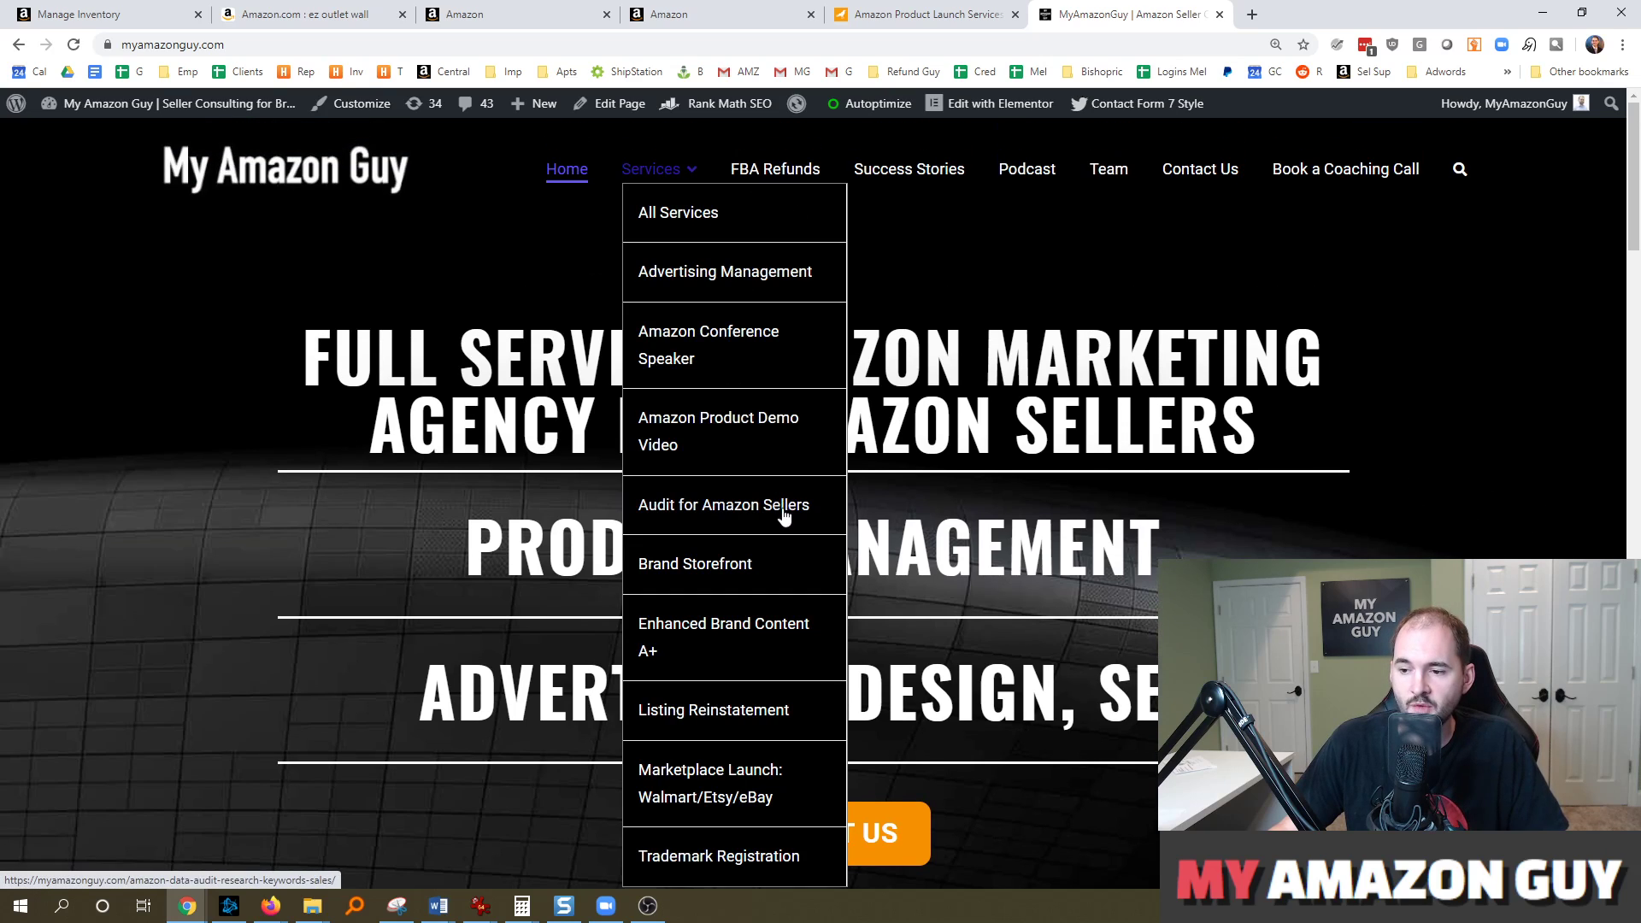
left_click(733, 708)
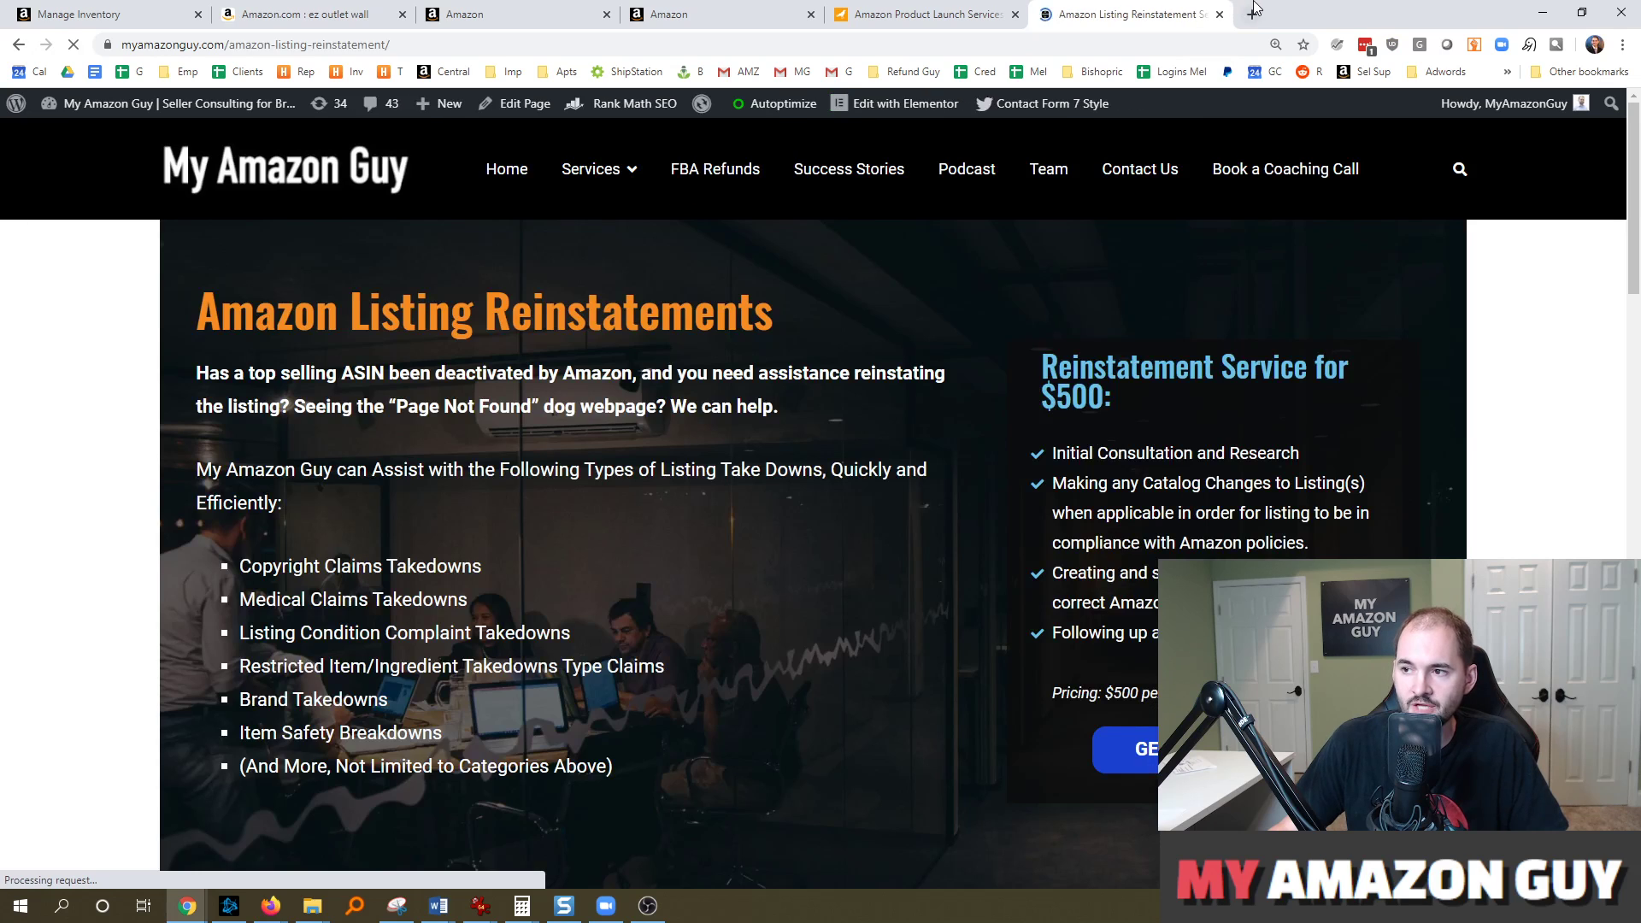
scroll(895, 342, "down", 1)
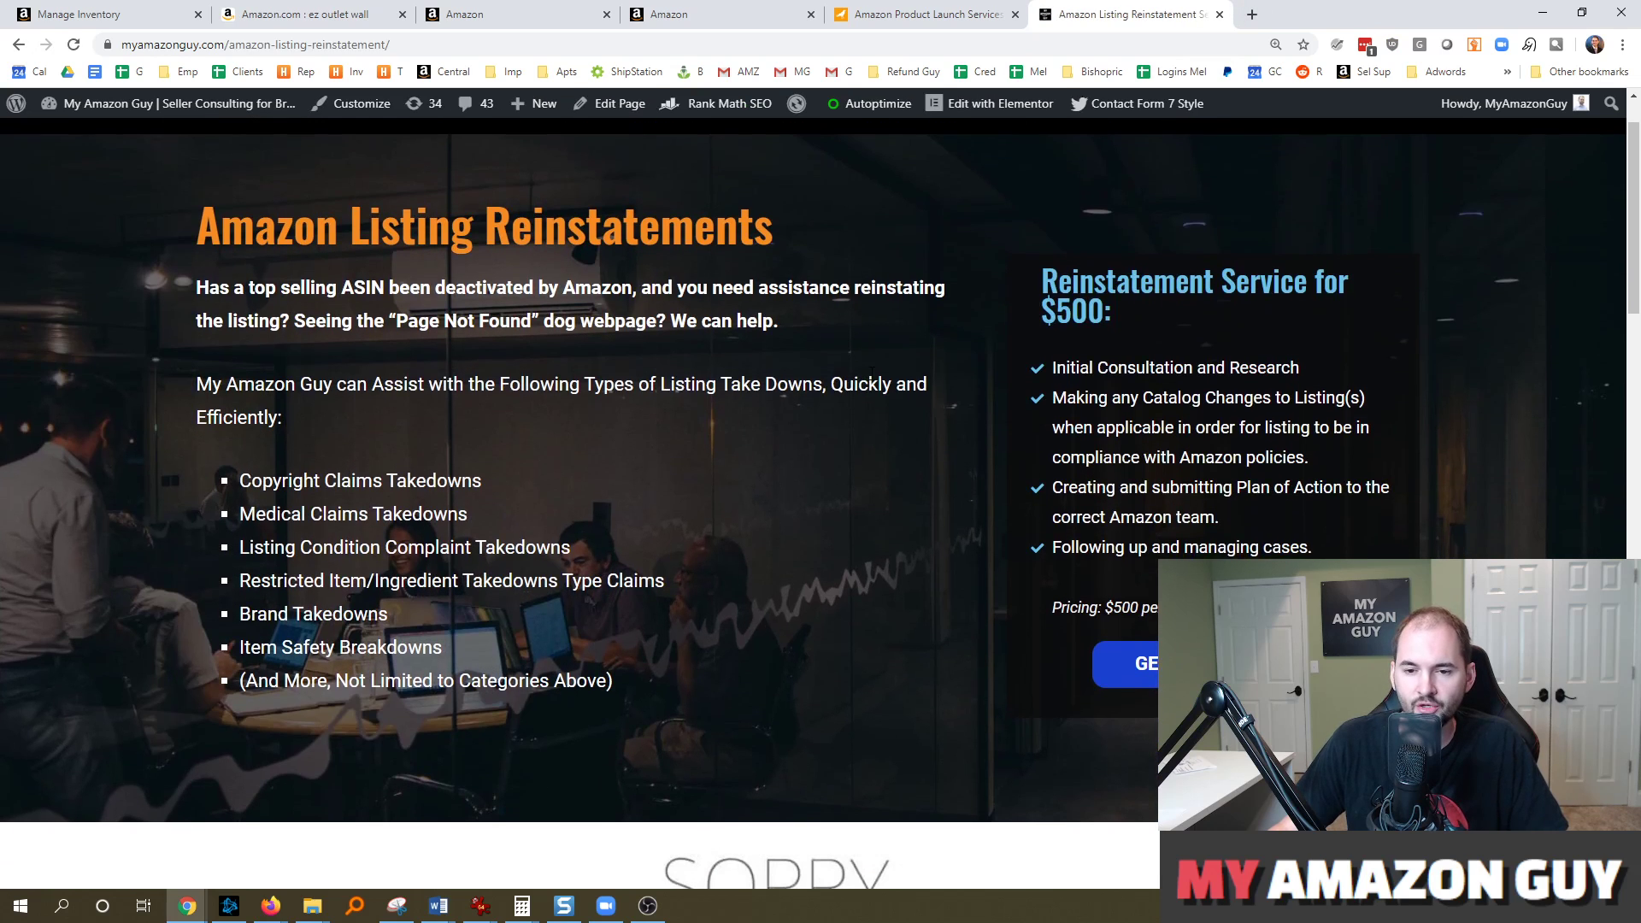
scroll(662, 395, "up", 1)
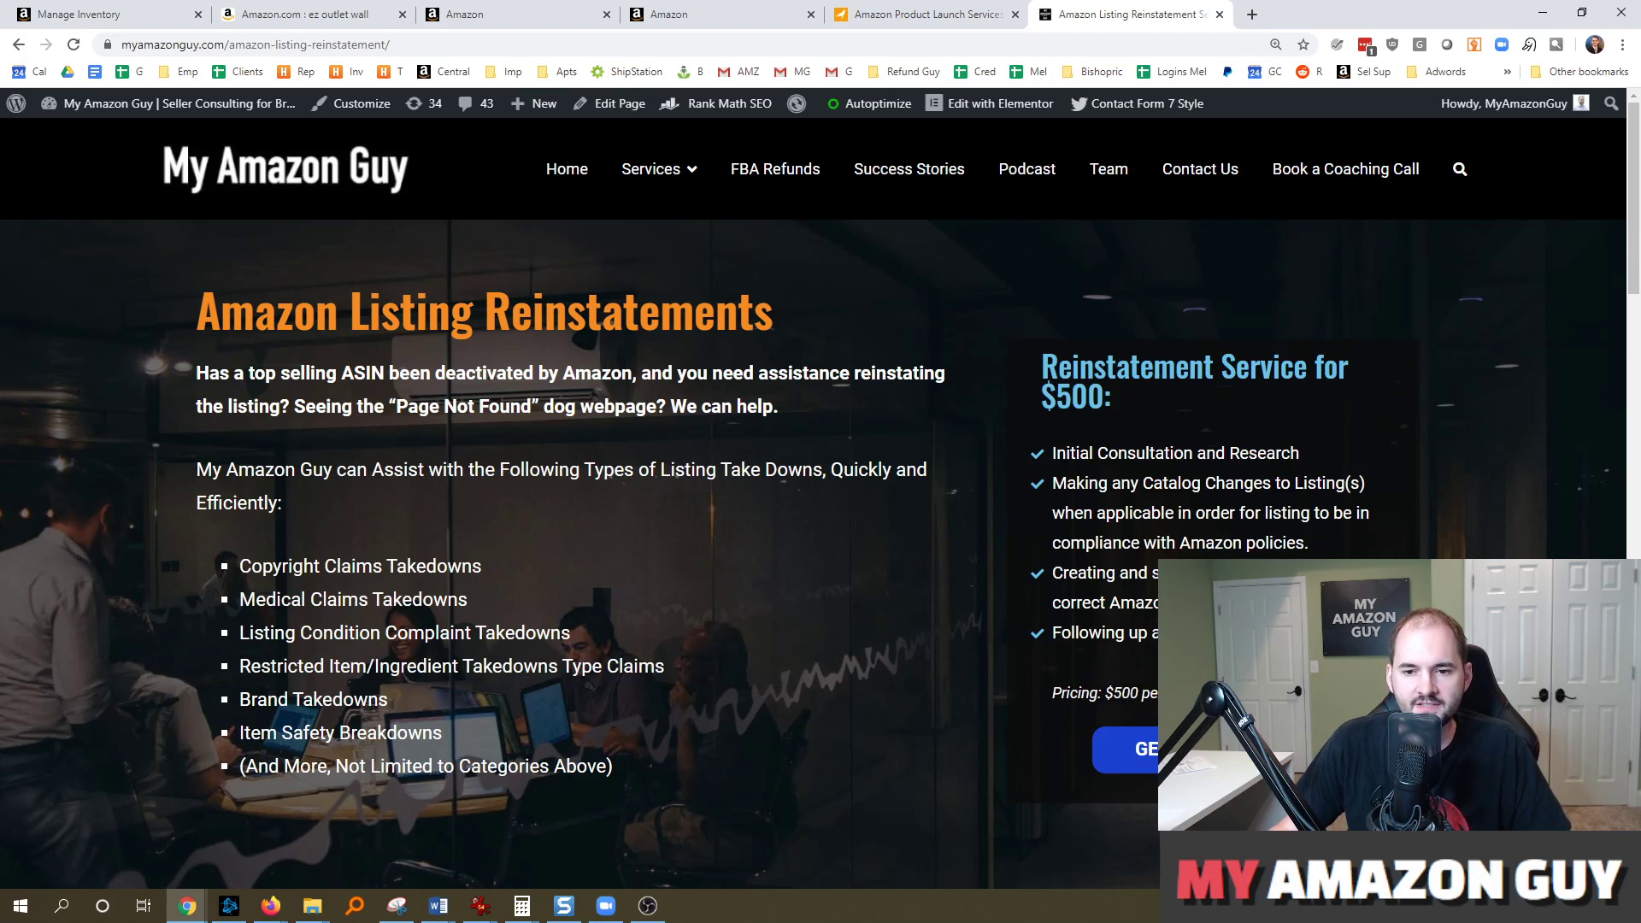
key("alt+Tab")
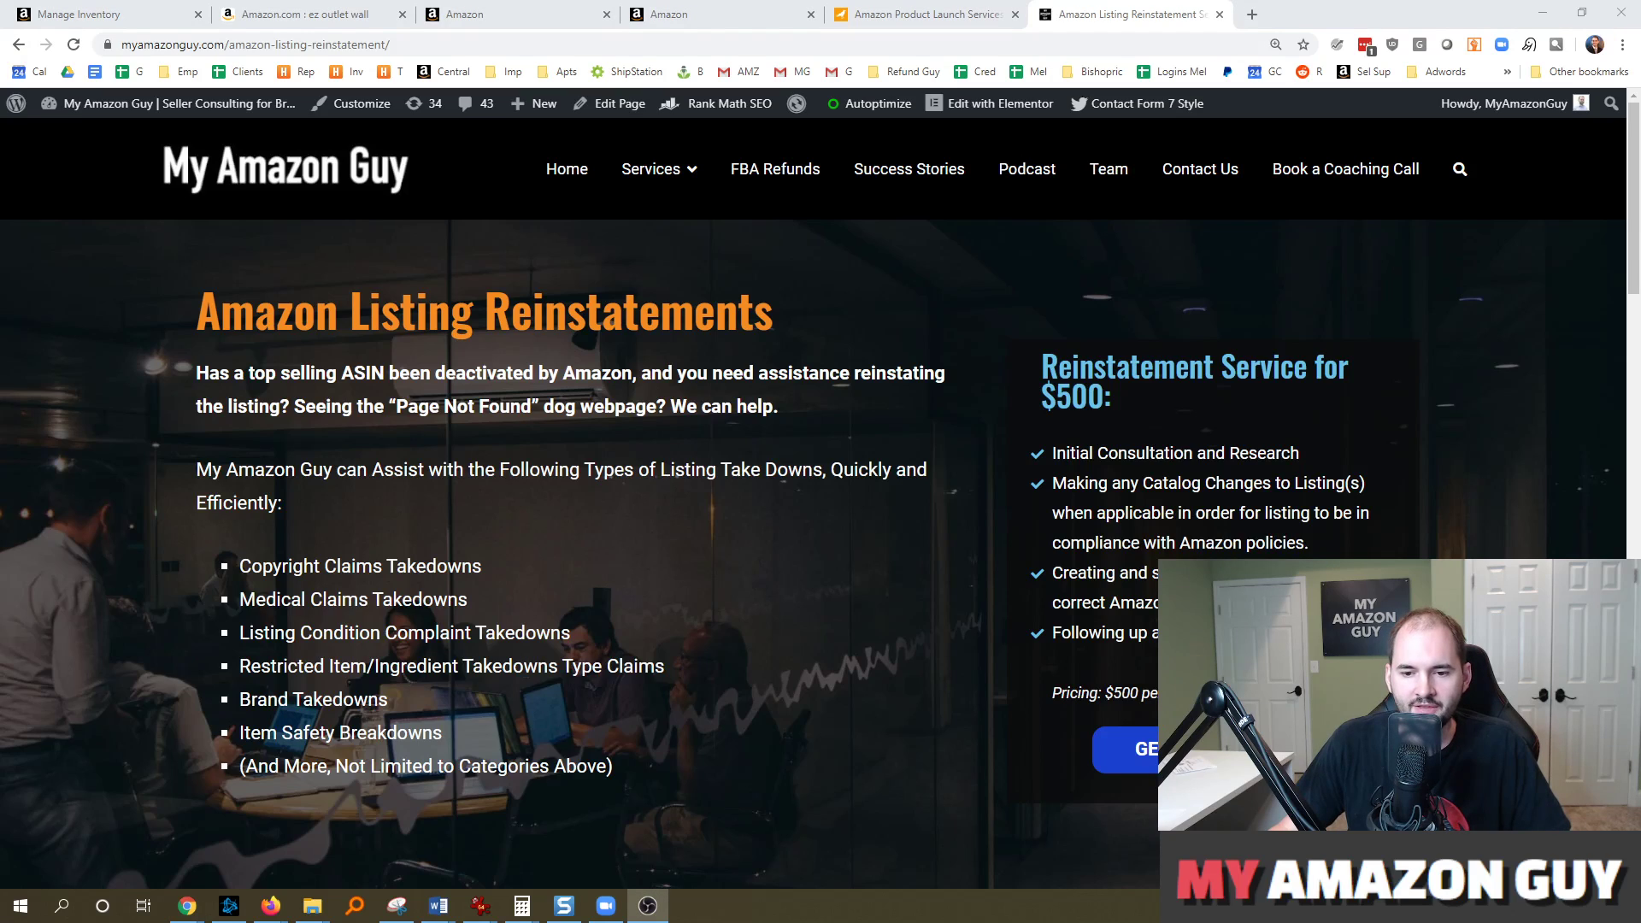